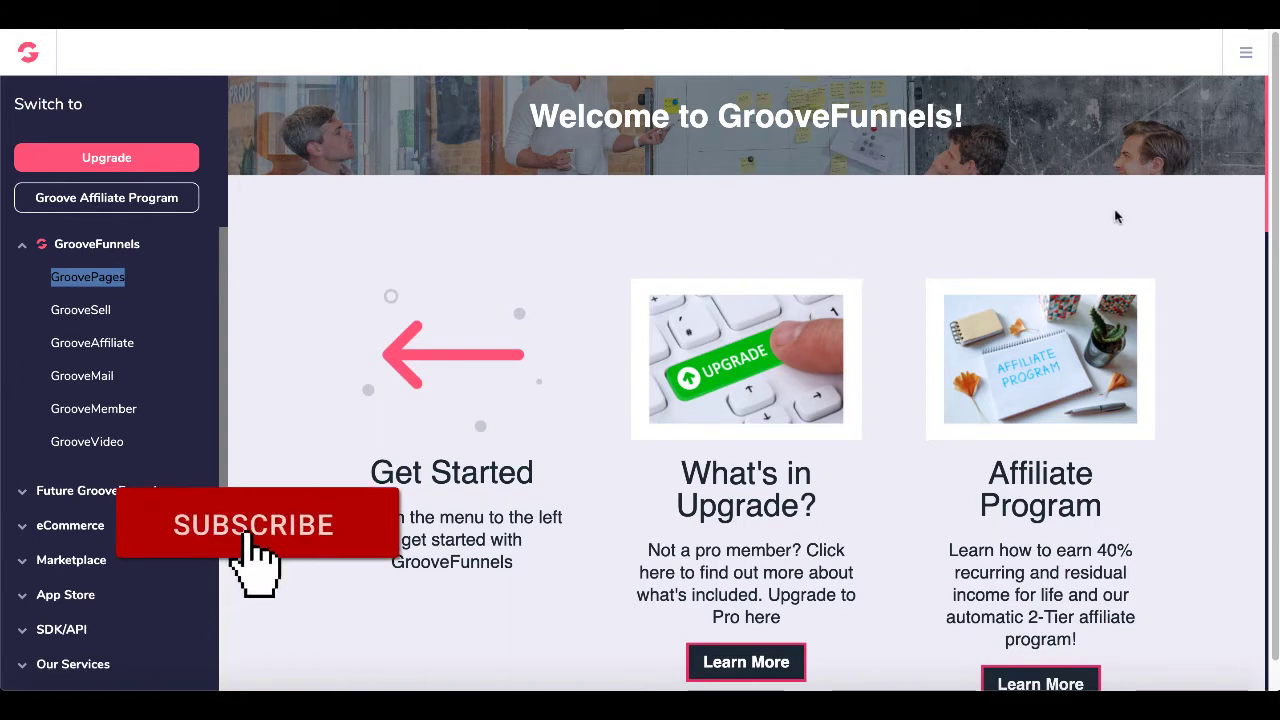
Add an AWeber integration and authorize Groove Apps to access the AWeber account
left_click(1248, 60)
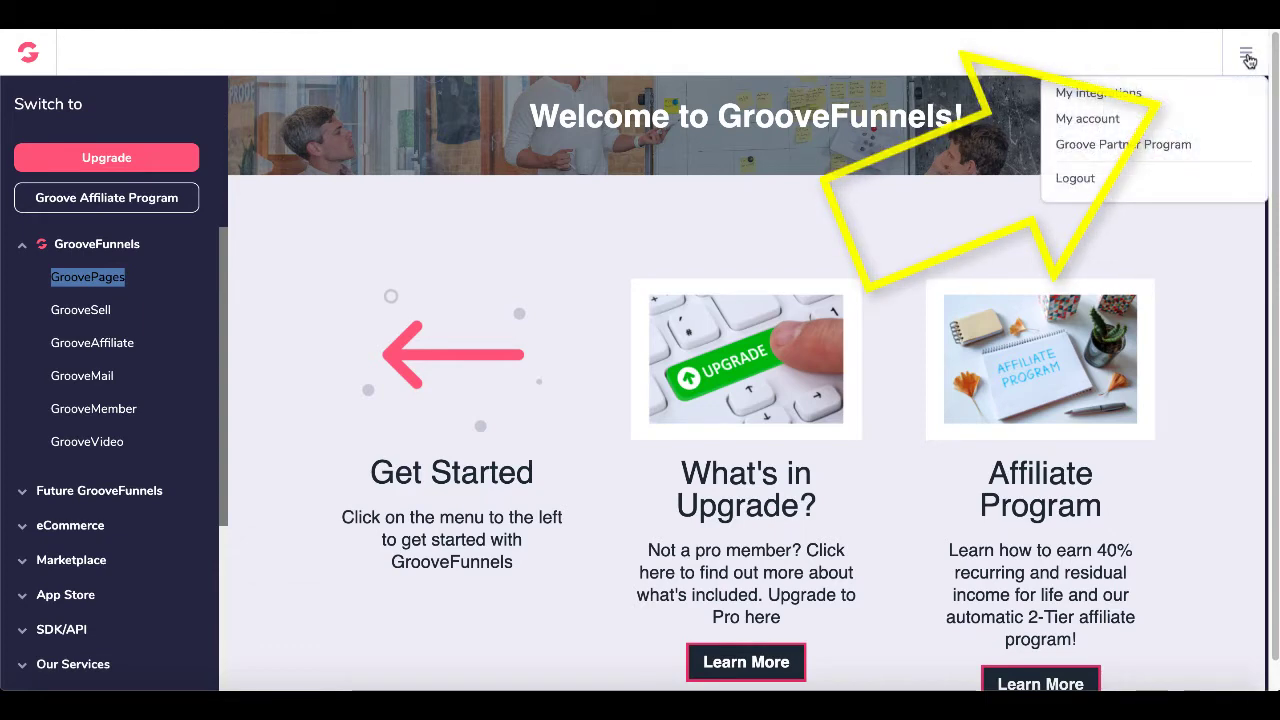
left_click(1134, 95)
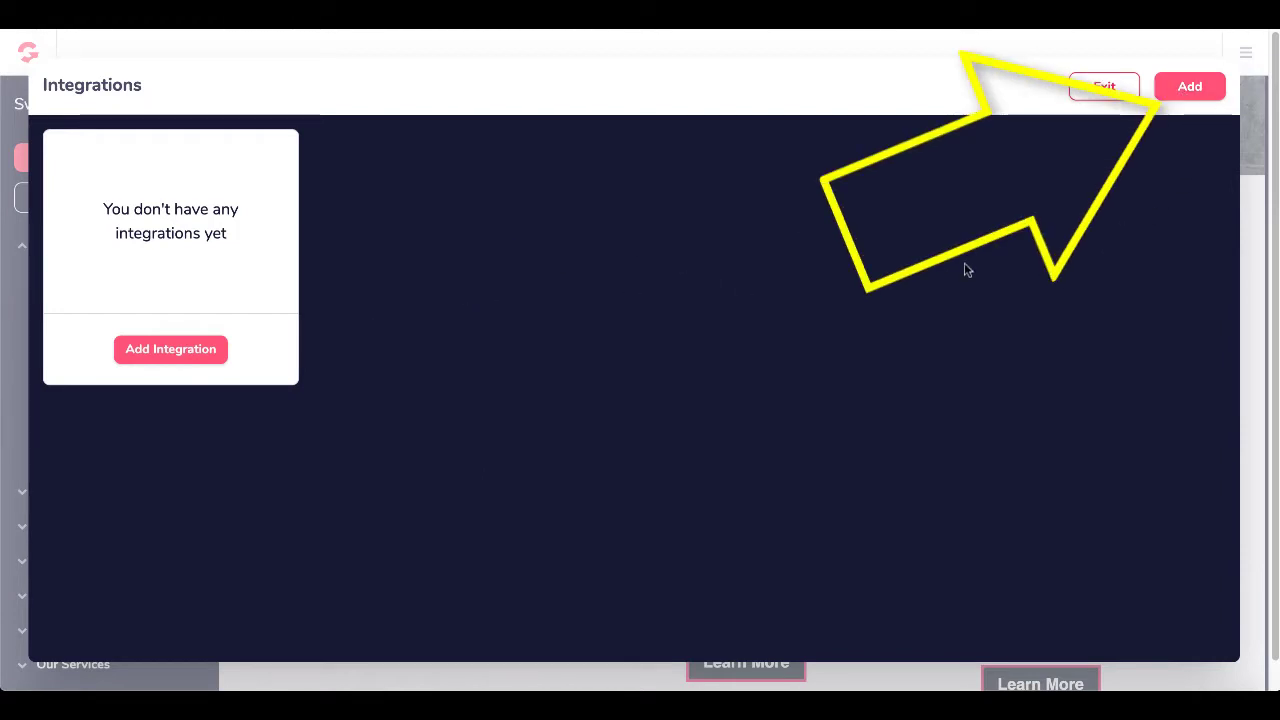
left_click(170, 349)
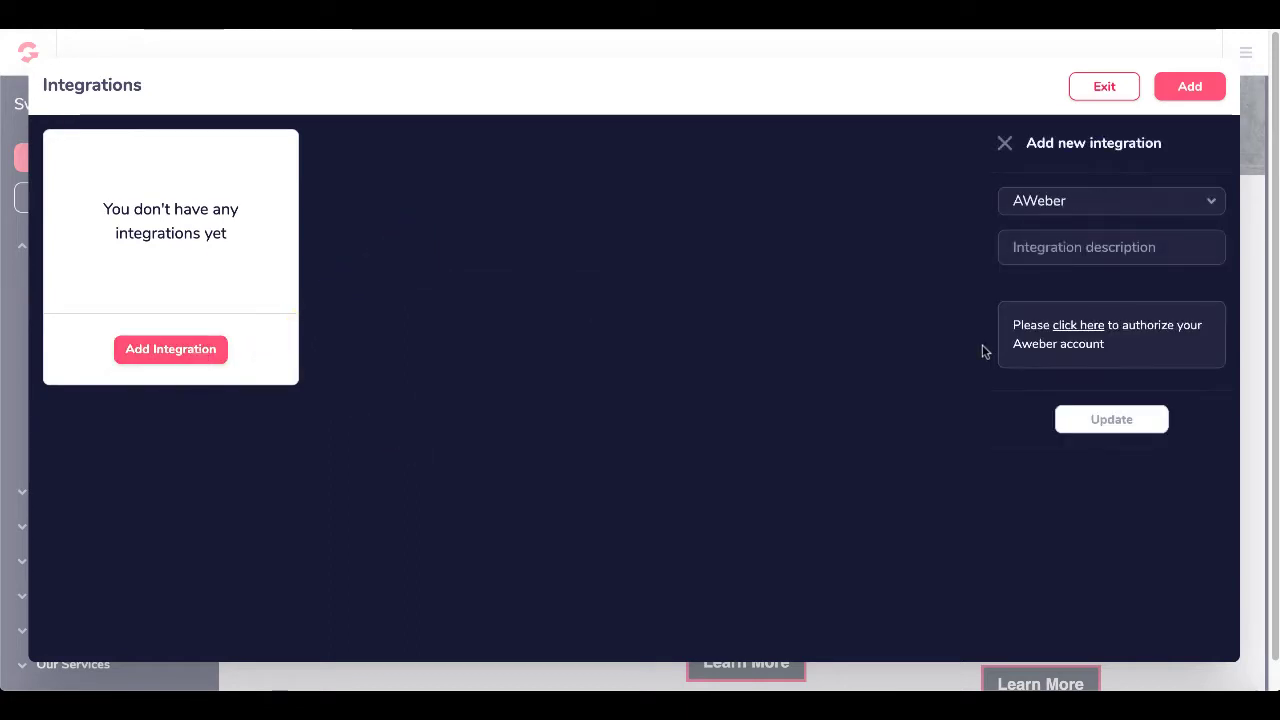
left_click(1092, 331)
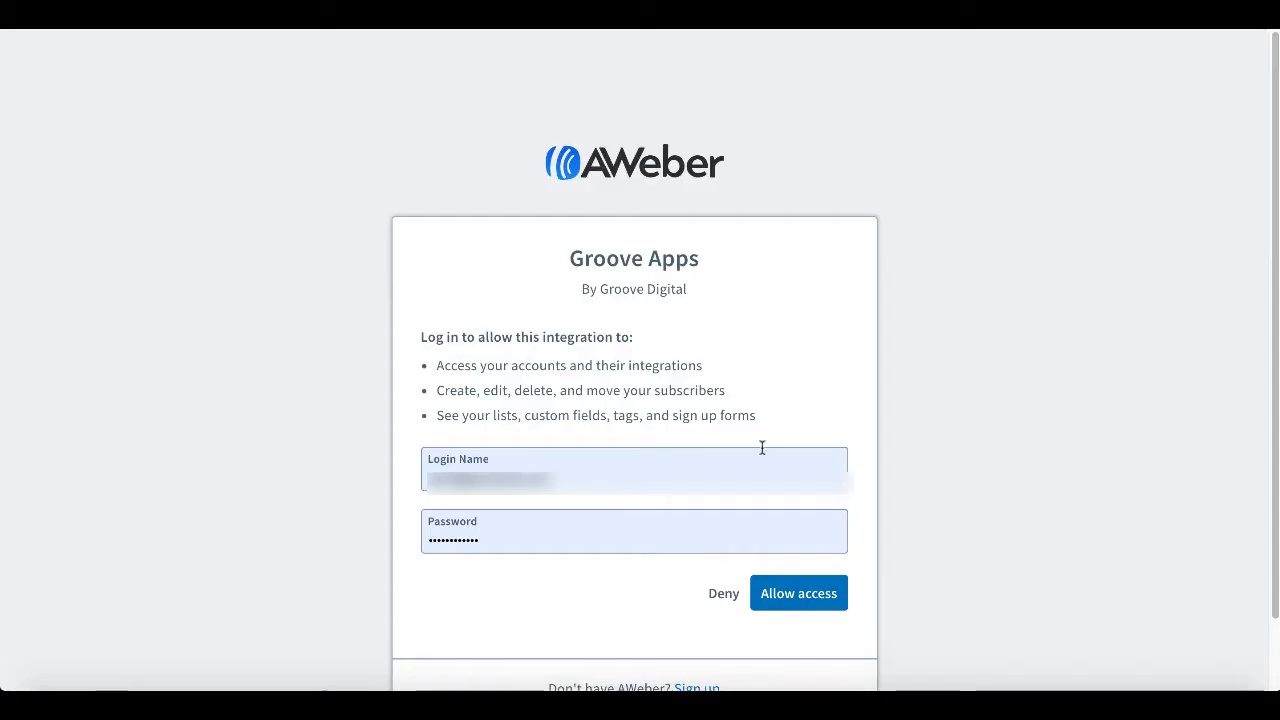
left_click(594, 480)
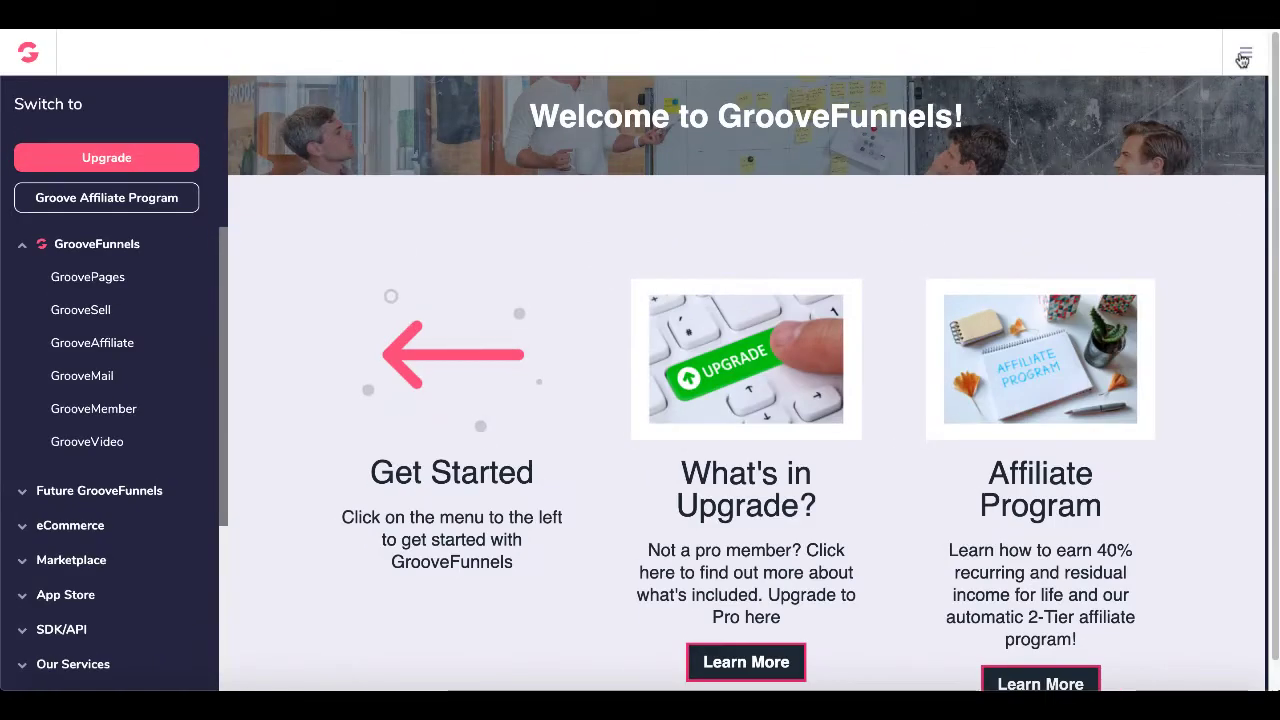
Check the account's integrations list for the AWeber connection and return to the dashboard
left_click(1242, 60)
left_click(1172, 92)
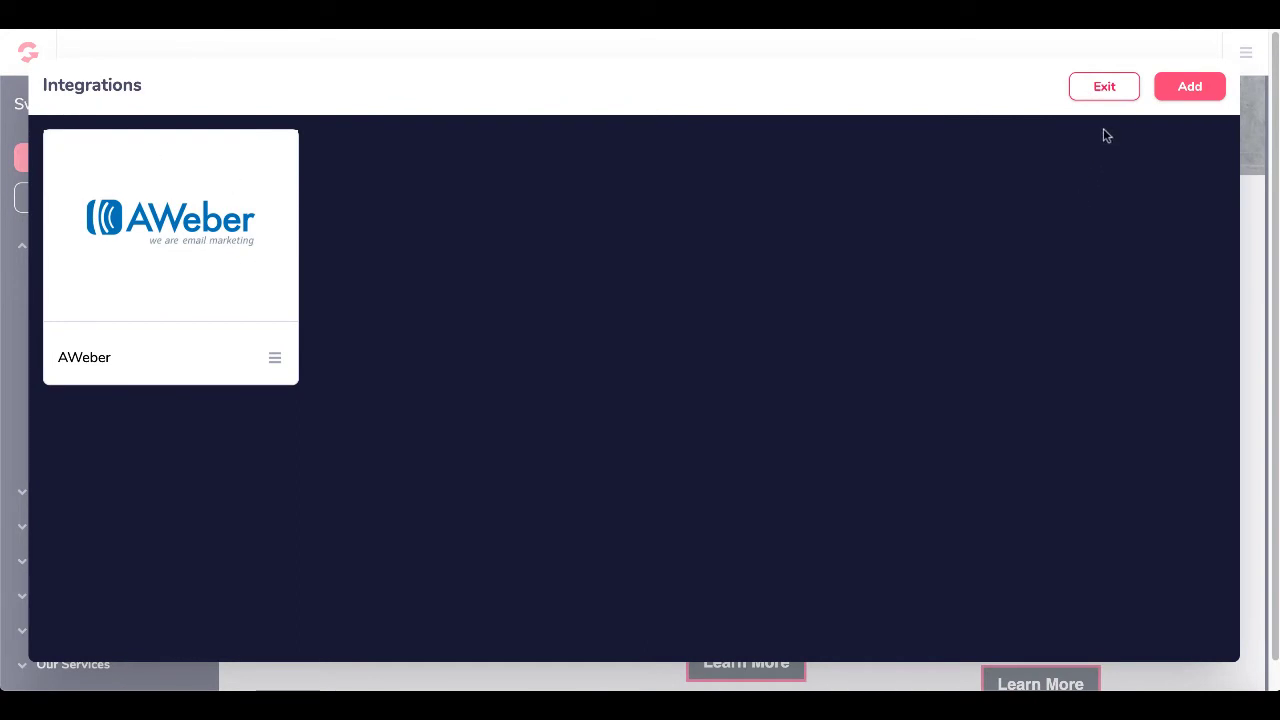
left_click(1105, 88)
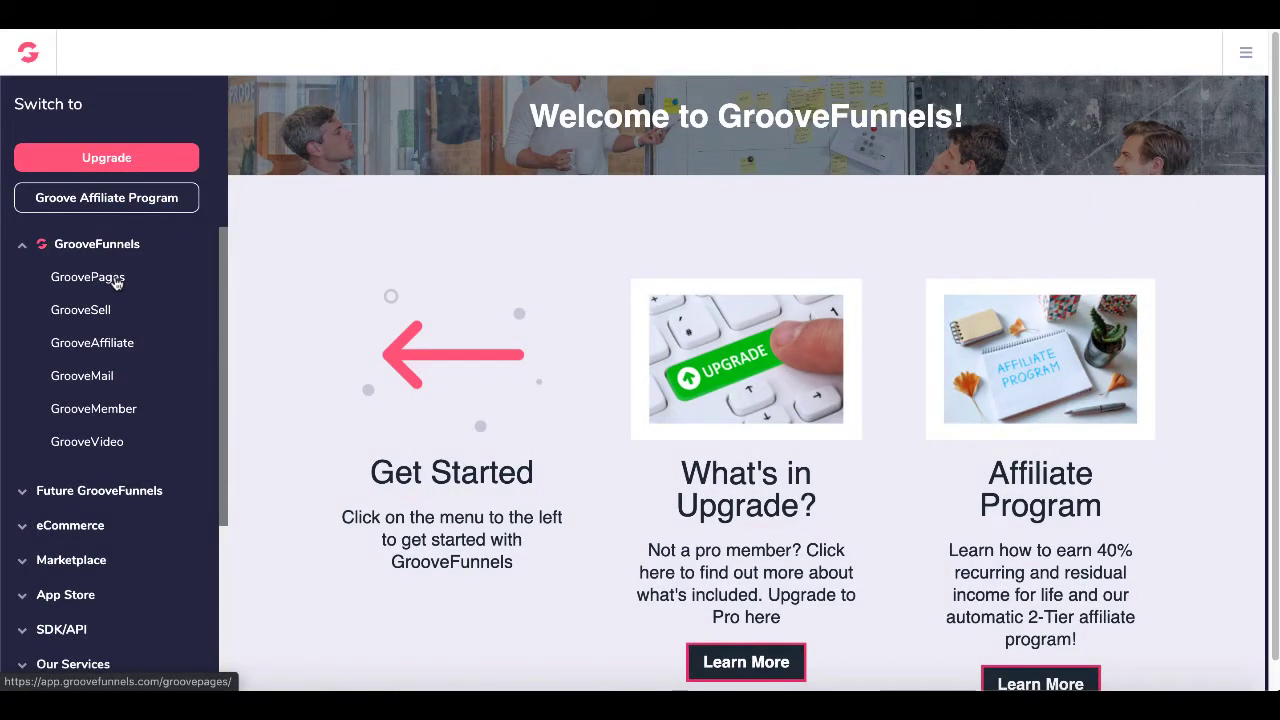
Open the first site named My new site in the GroovePages editor
left_click(116, 284)
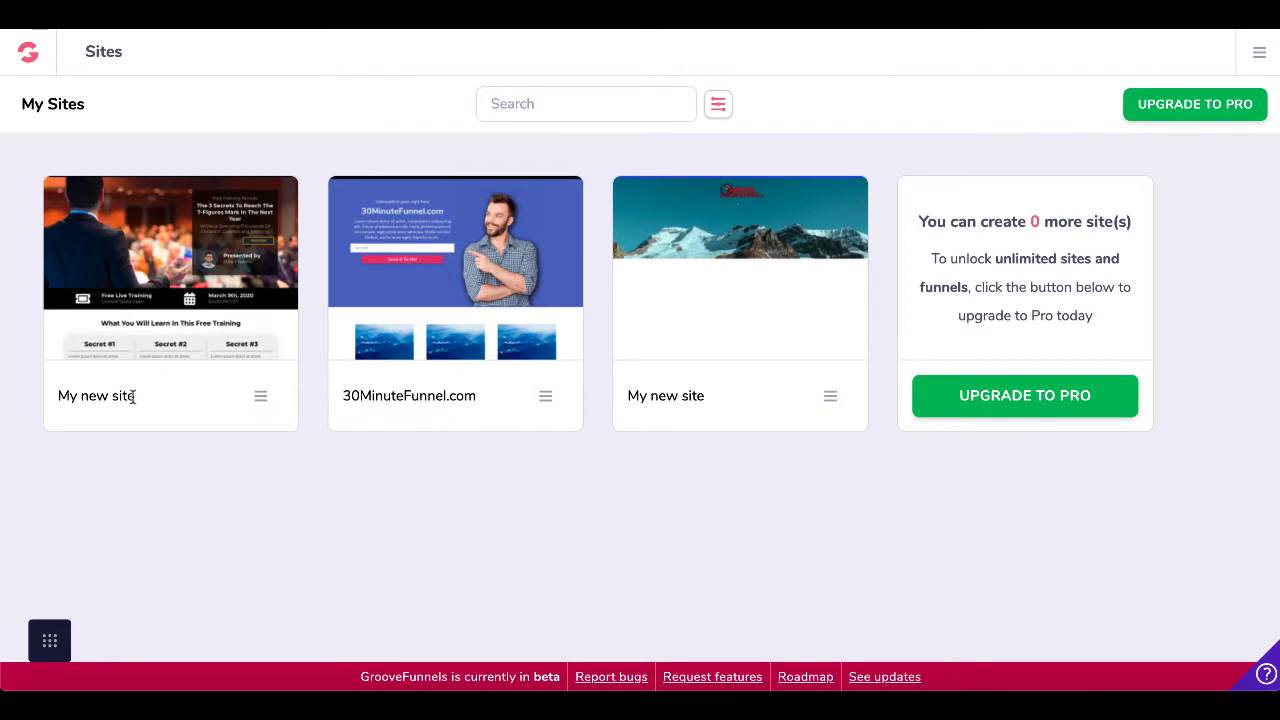
mouse_move(172, 298)
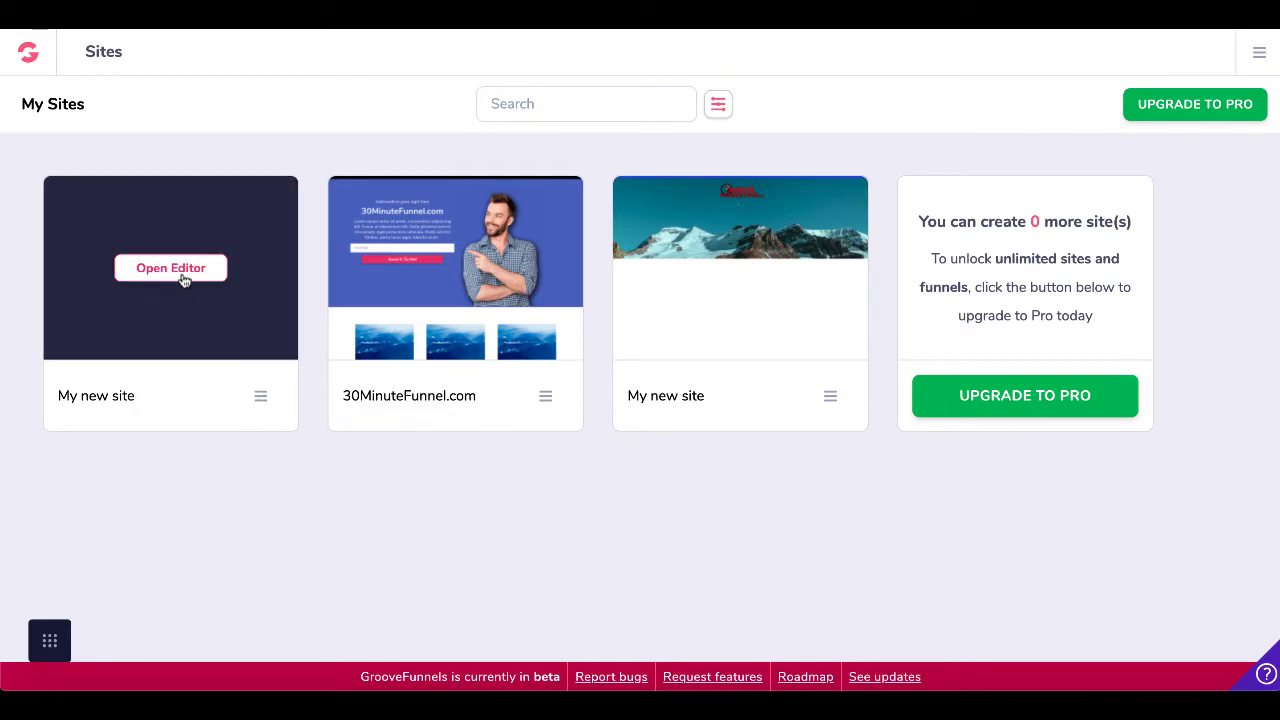
left_click(183, 279)
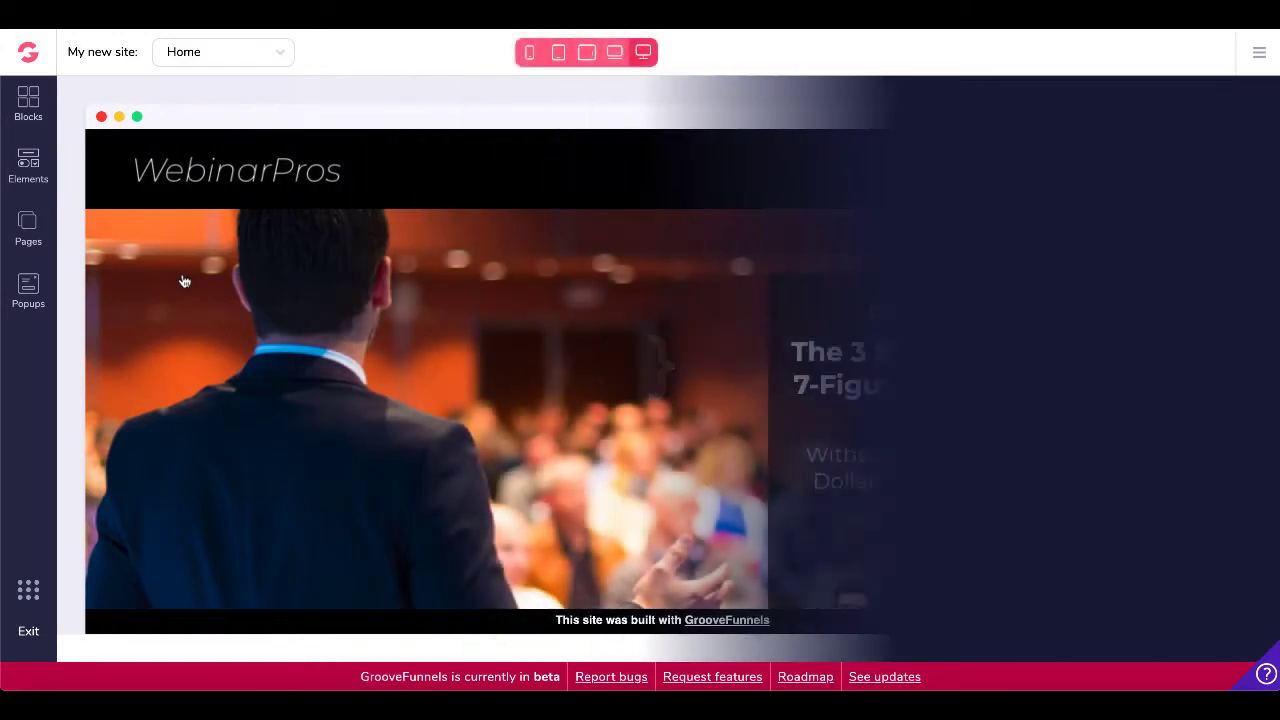
Add a new page to the site using the blue Home template with the man in a checked shirt
left_click(30, 236)
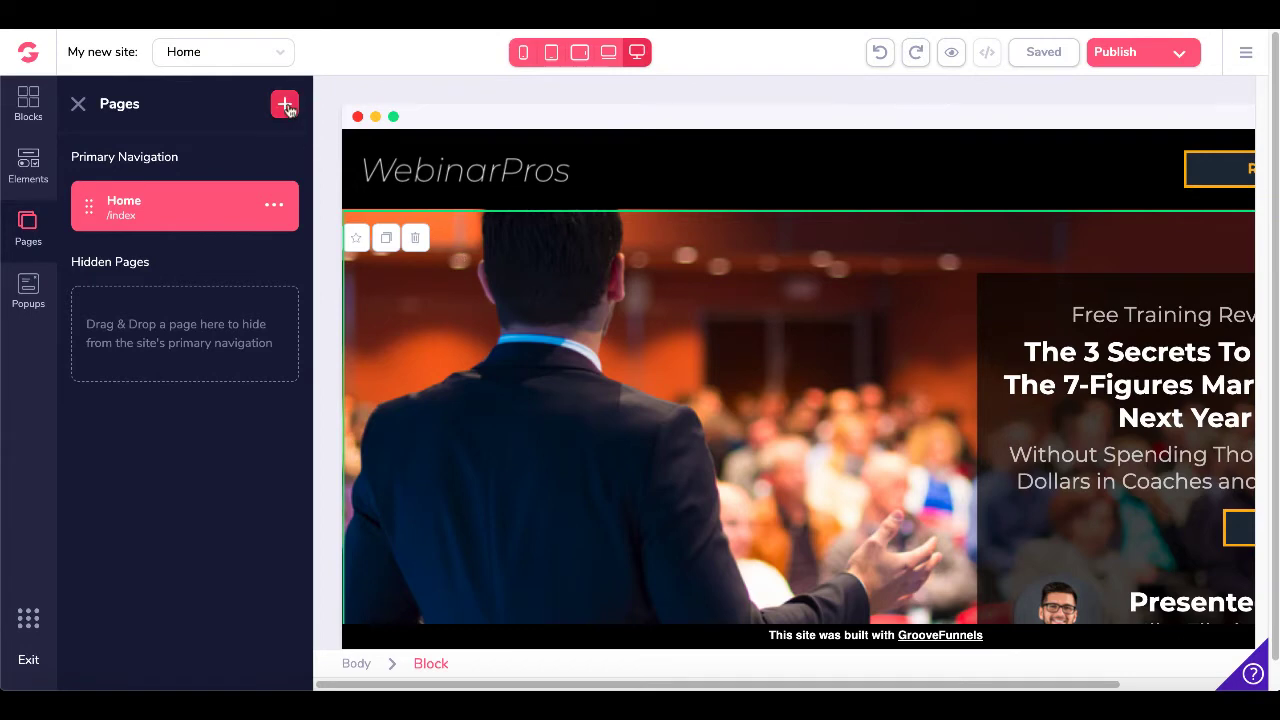
left_click(285, 105)
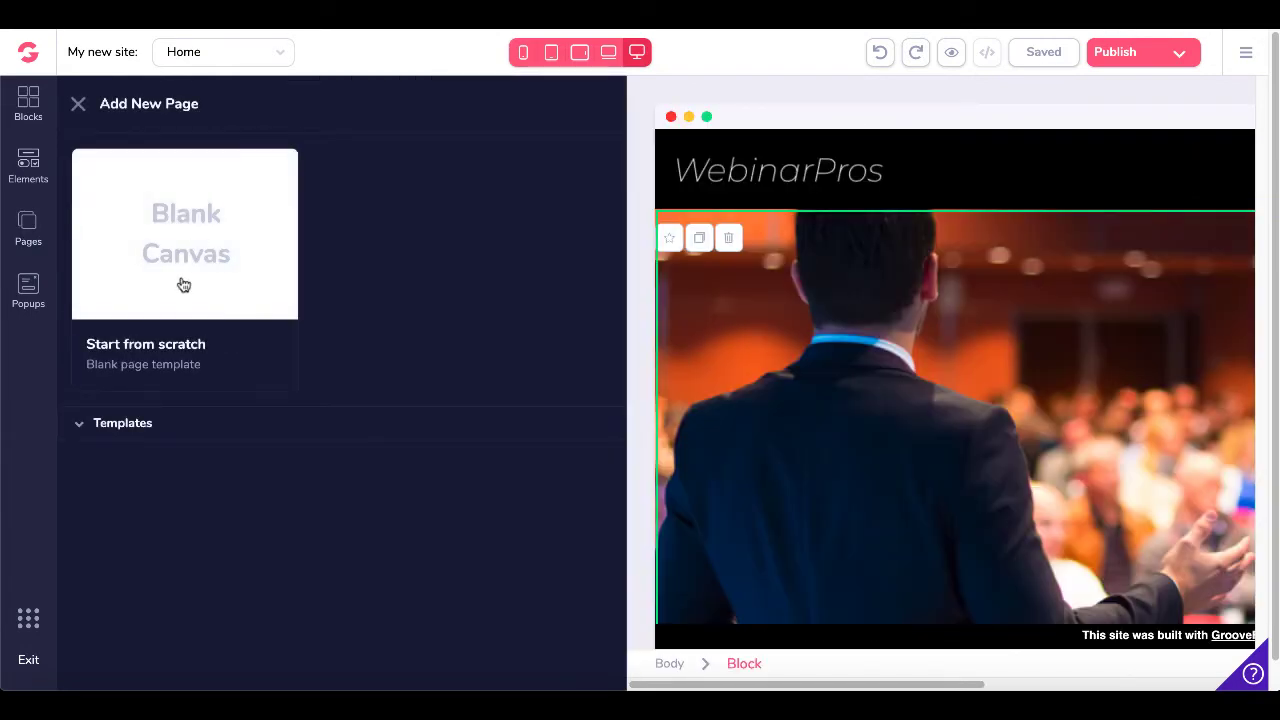
left_click(123, 428)
scroll(190, 514, "down", 2)
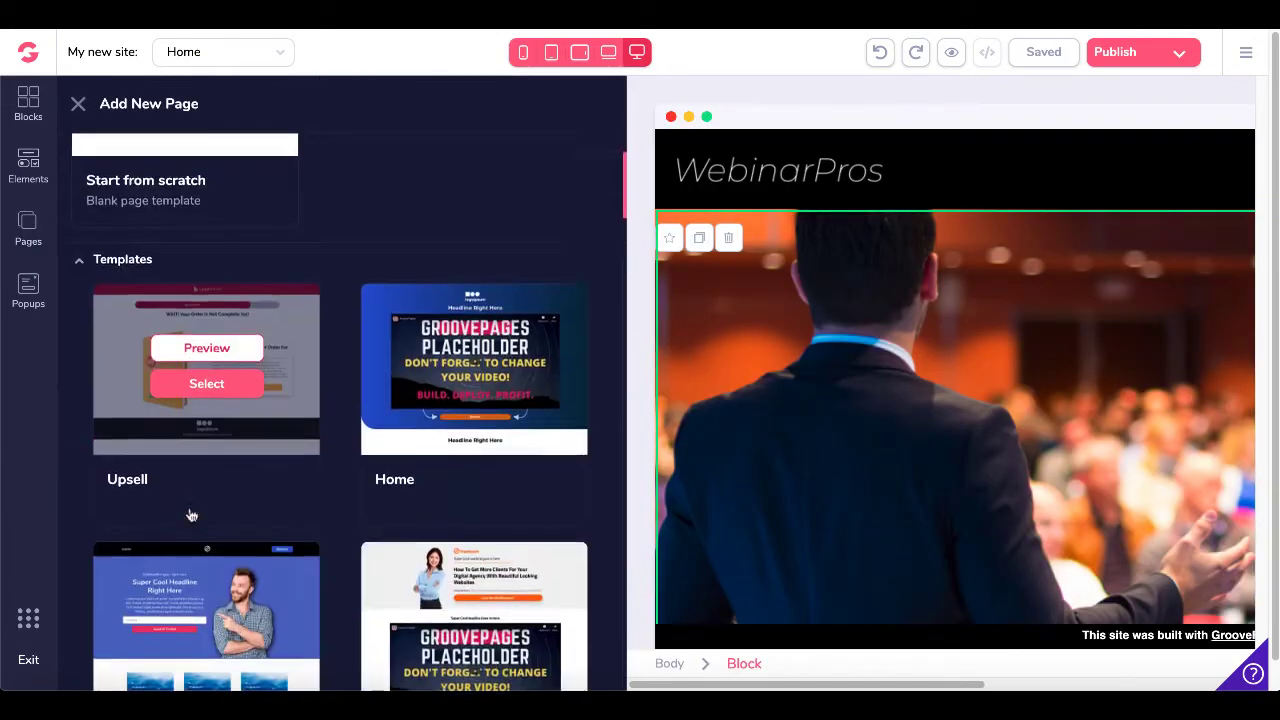
scroll(192, 515, "down", 1)
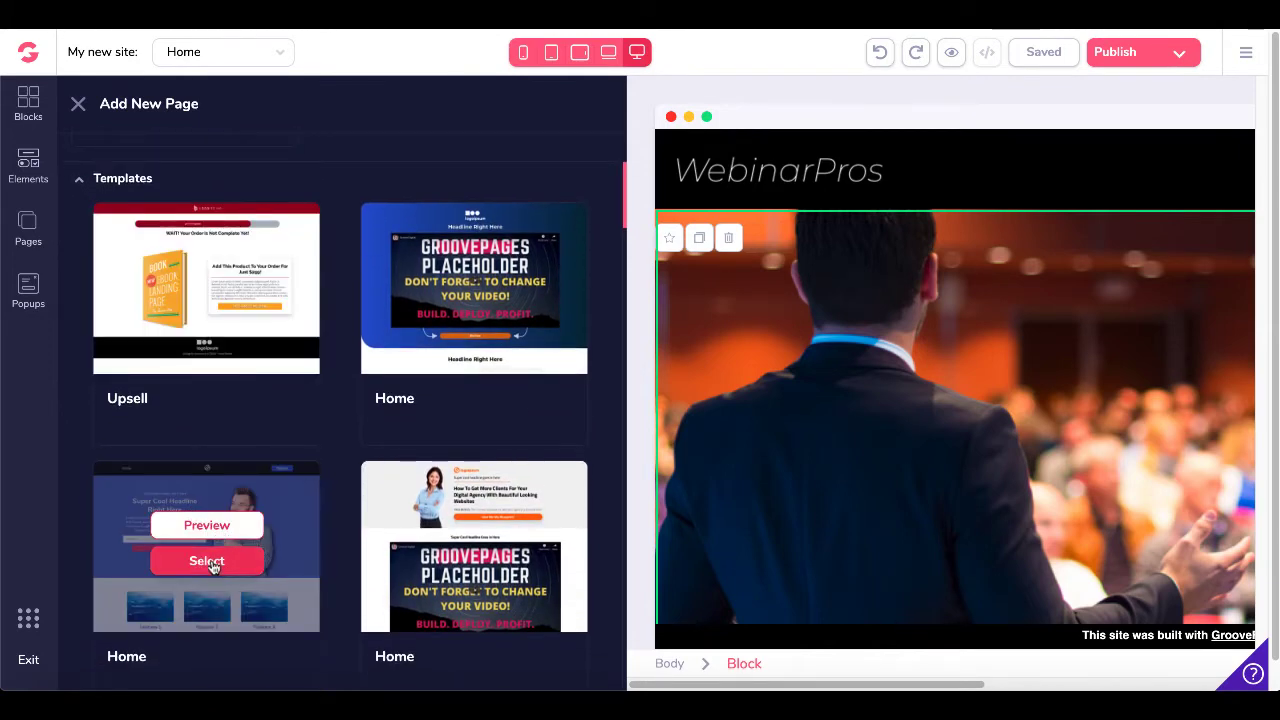
left_click(209, 563)
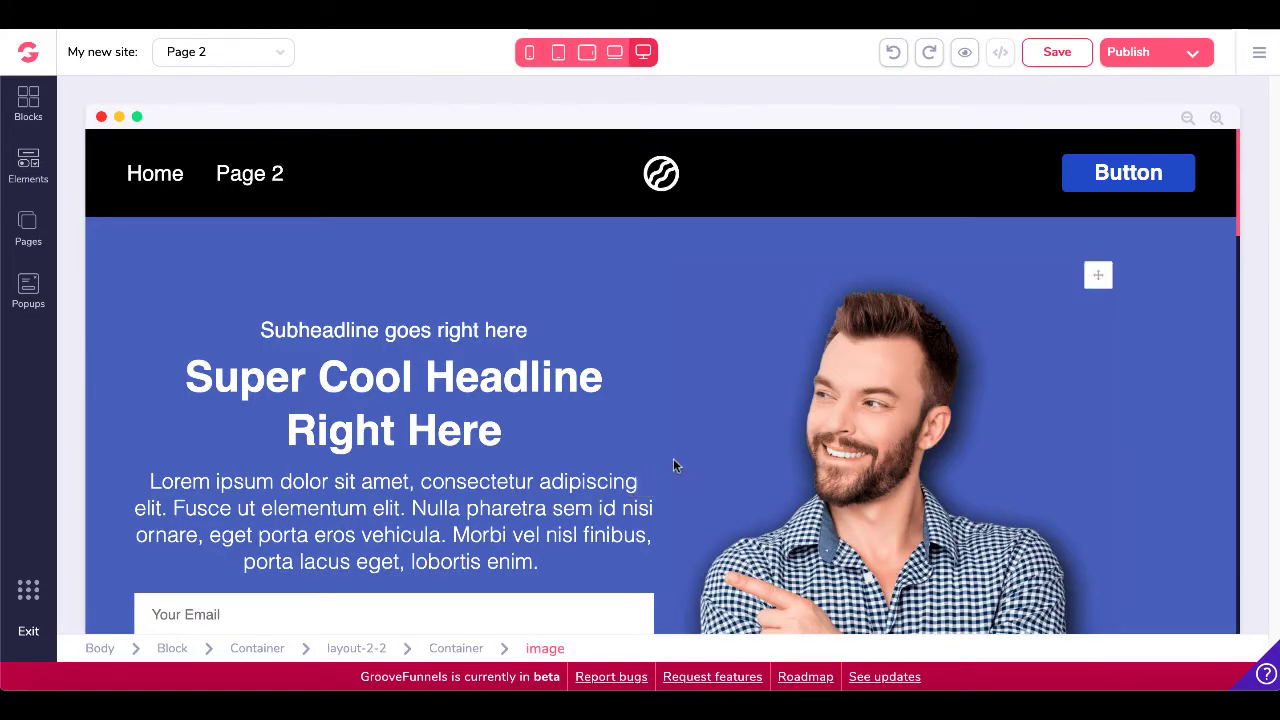
View the configuration settings of the container holding the headline text and email form
scroll(673, 462, "down", 1)
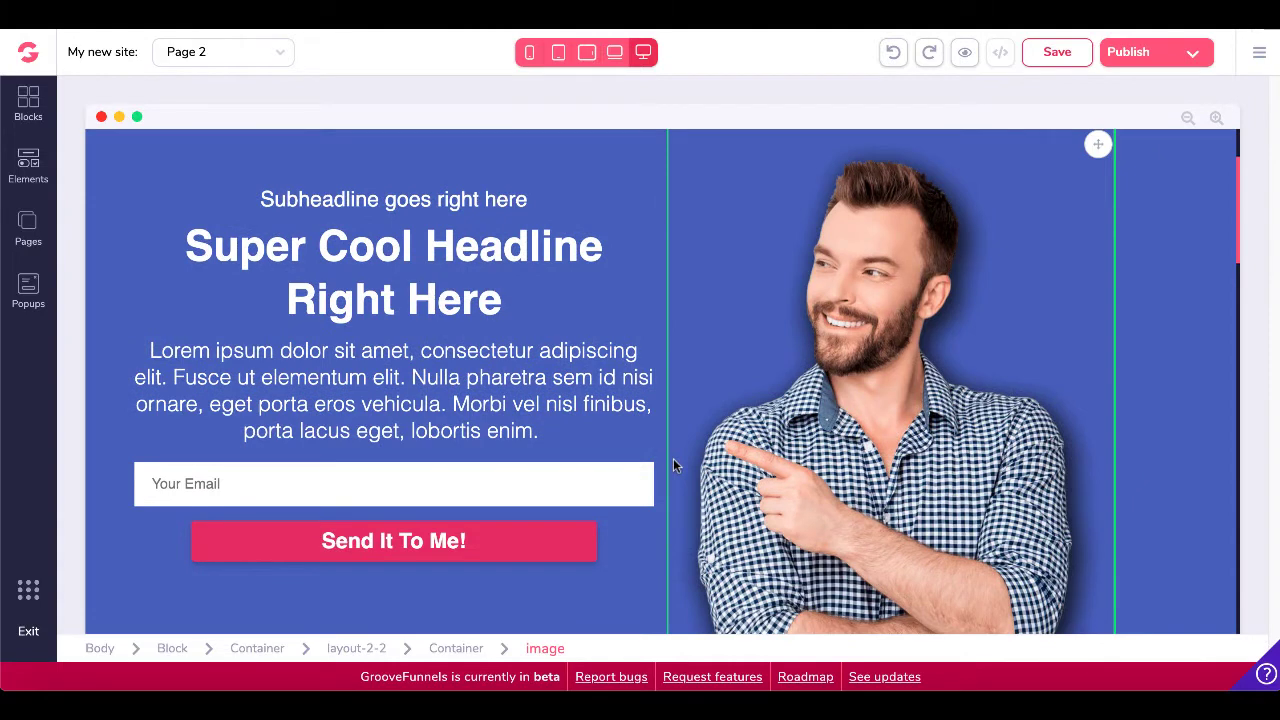
left_click(584, 514)
left_click(1133, 162)
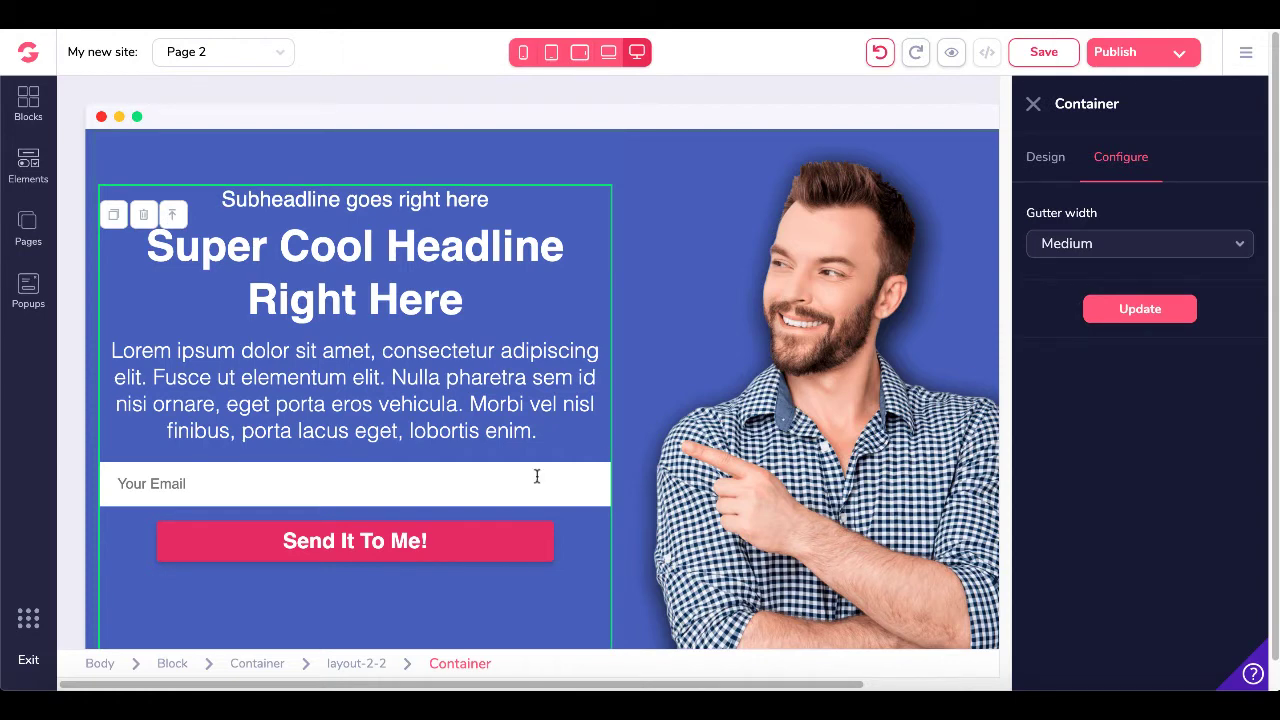
left_click(1034, 106)
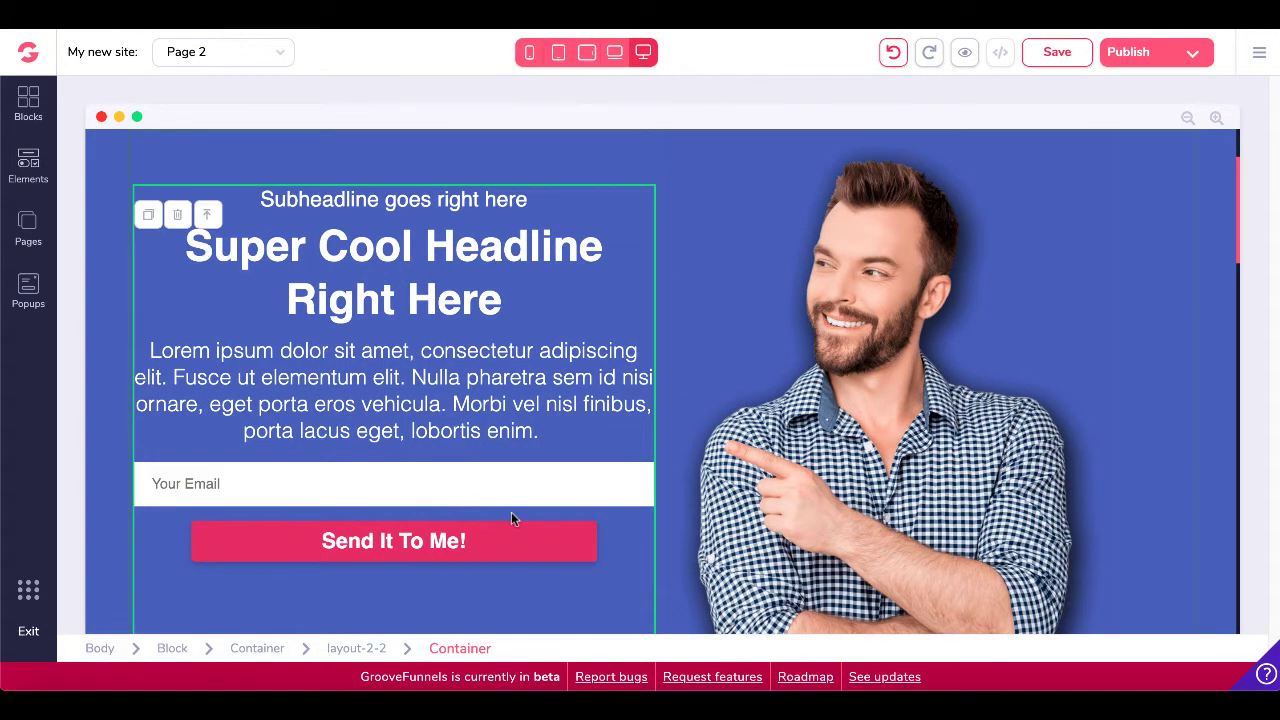
Delete the Send It To Me! button and the Your Email input field from the hero section
left_click(490, 540)
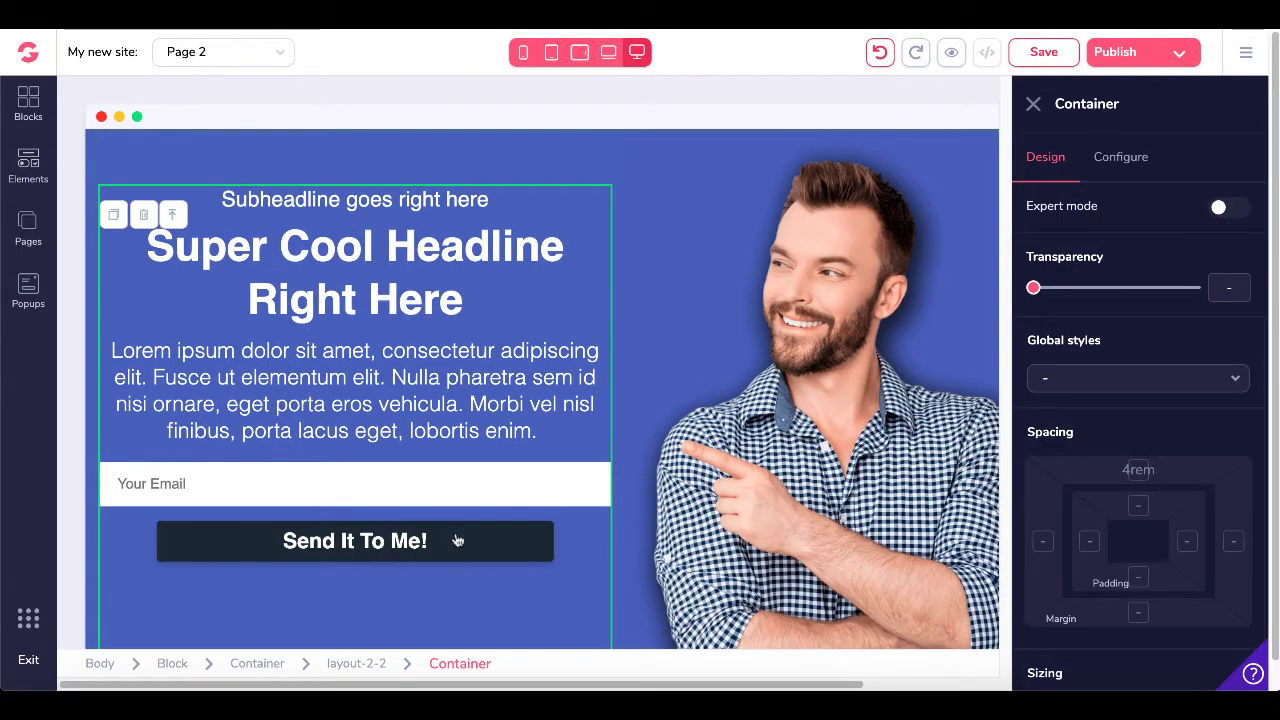
left_click(457, 540)
left_click(202, 495)
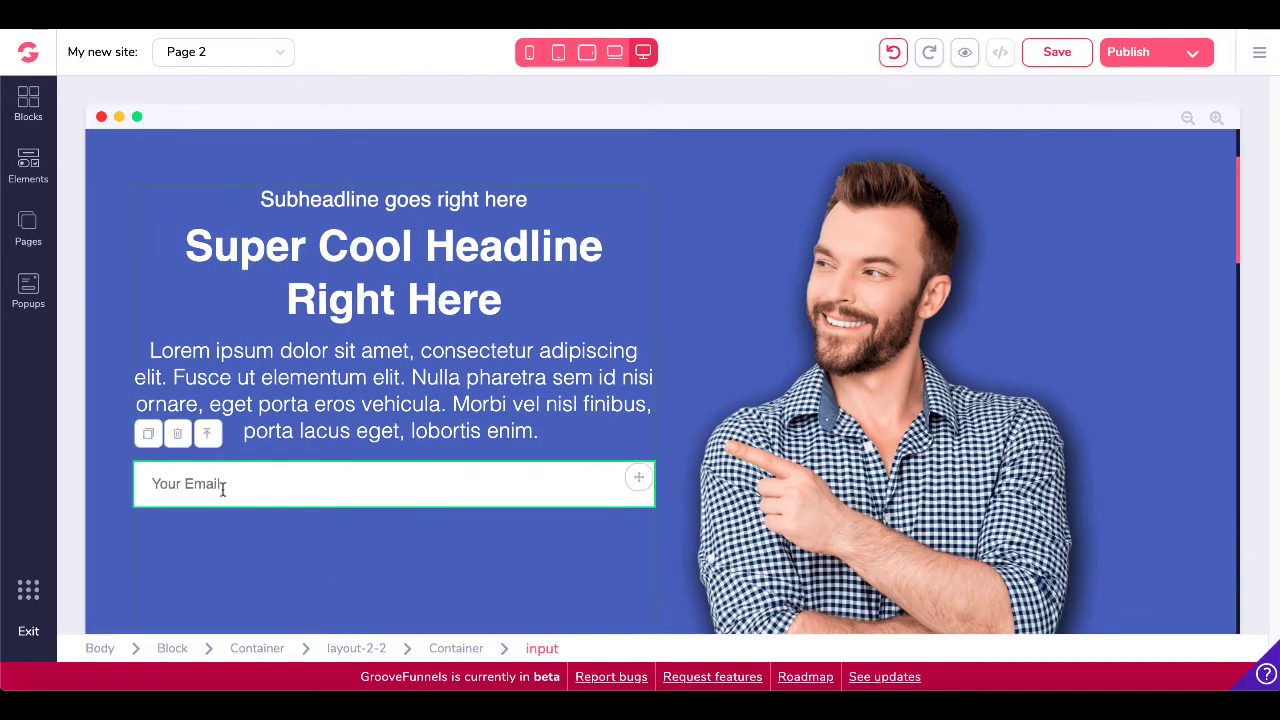
left_click(179, 436)
left_click(712, 397)
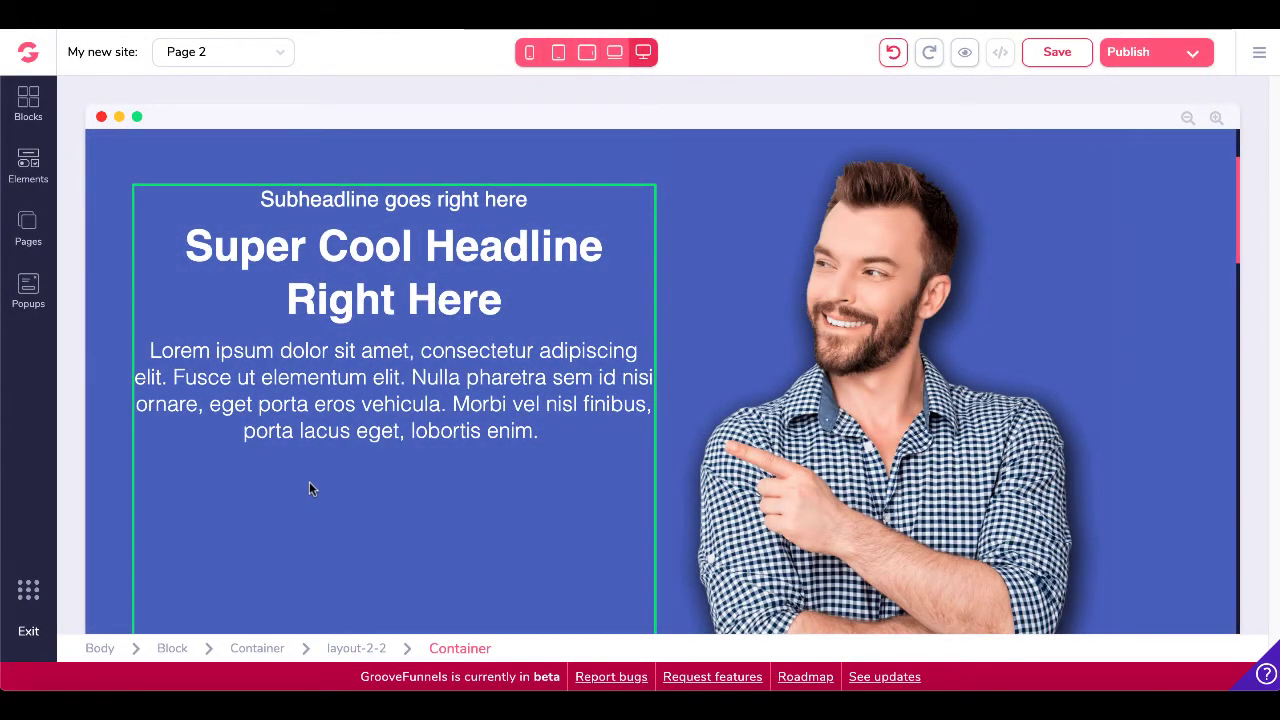
Insert the AWeber integration form below the paragraph in the hero text container
left_click(309, 481)
left_click(28, 170)
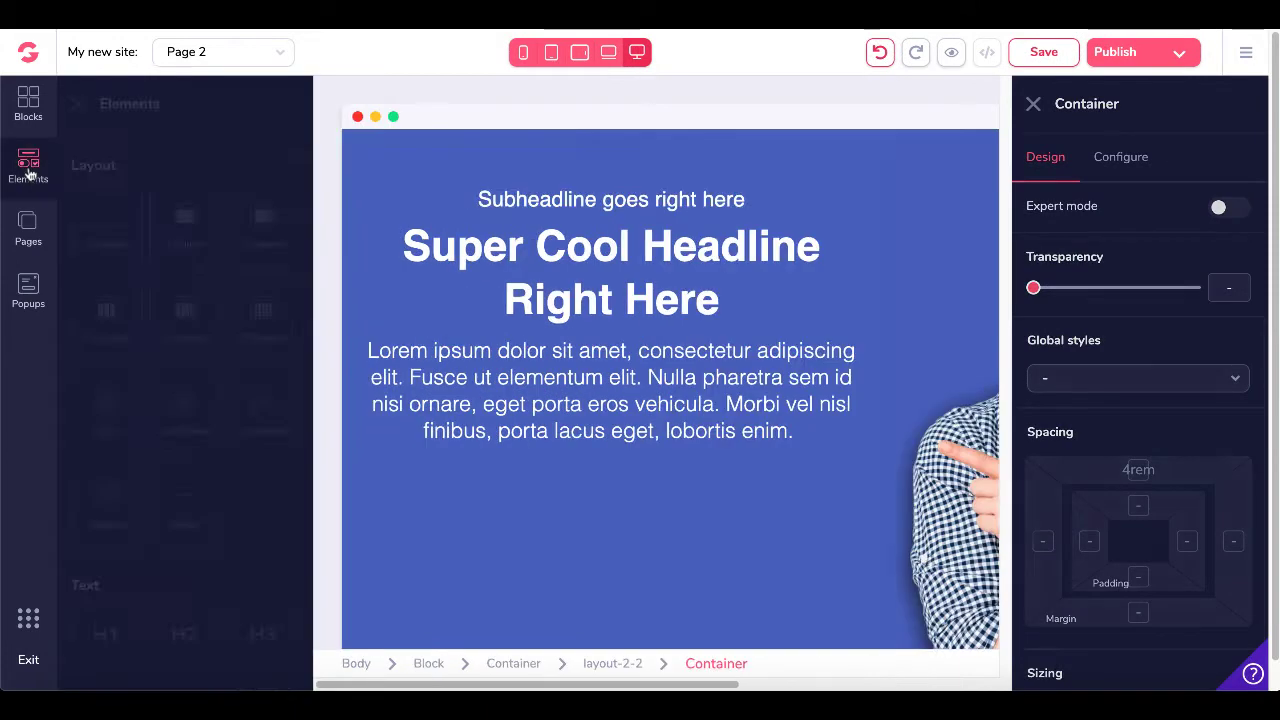
scroll(247, 449, "down", 5)
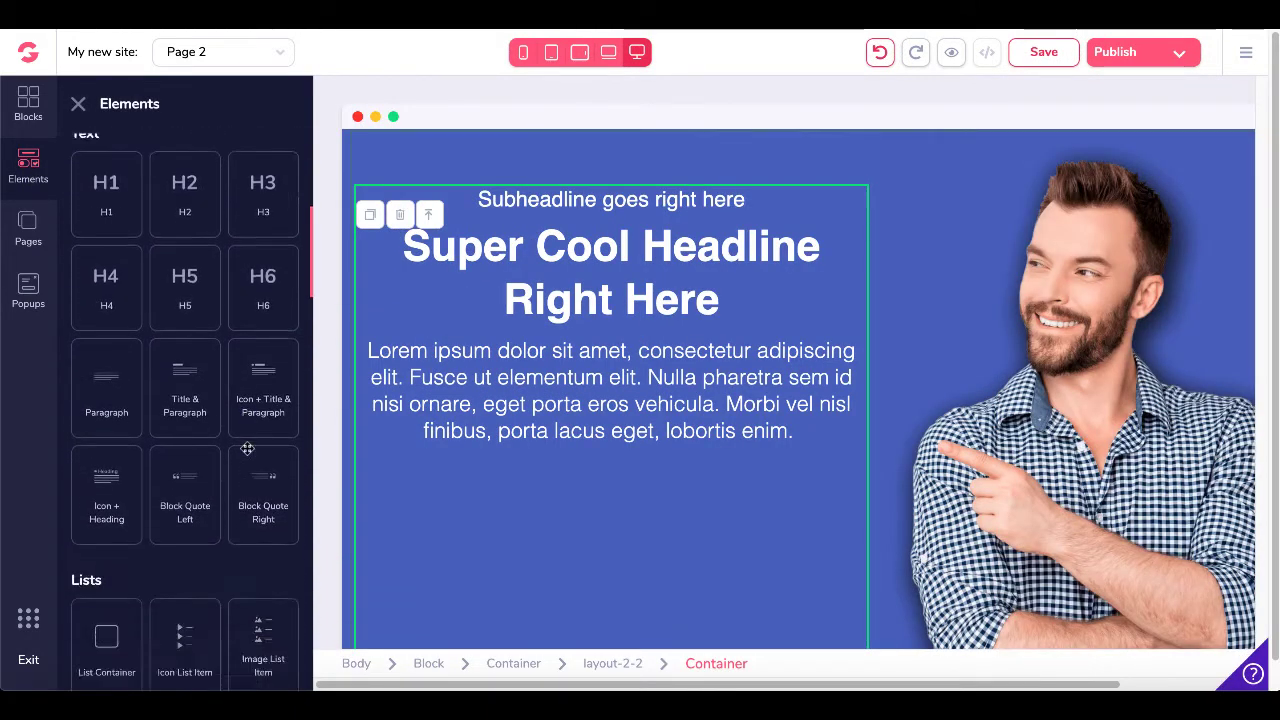
scroll(247, 449, "down", 10)
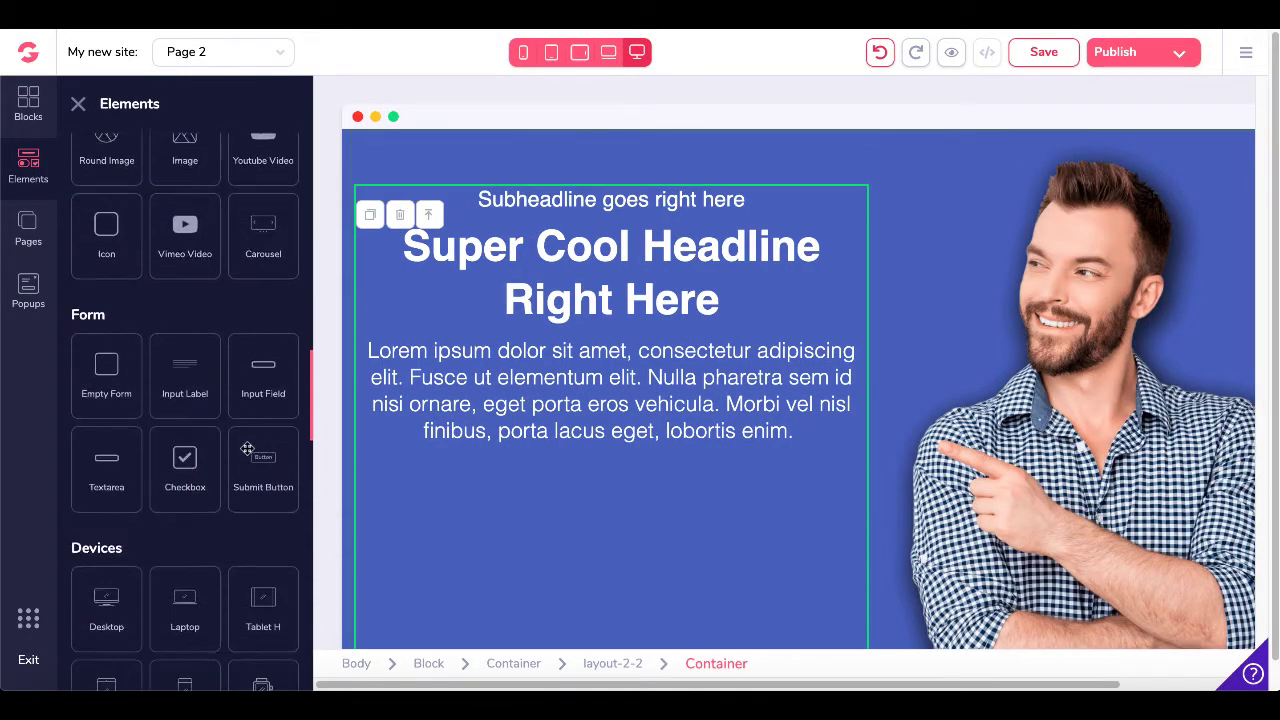
scroll(247, 449, "down", 10)
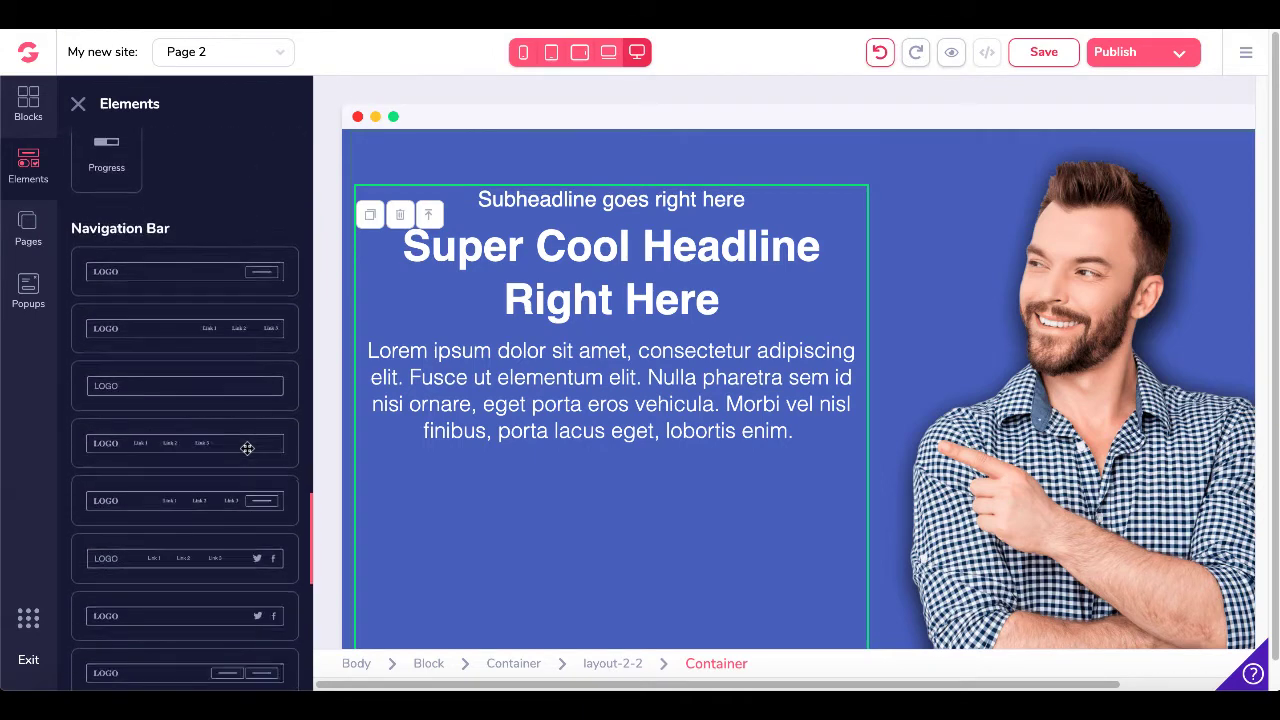
scroll(247, 449, "down", 8)
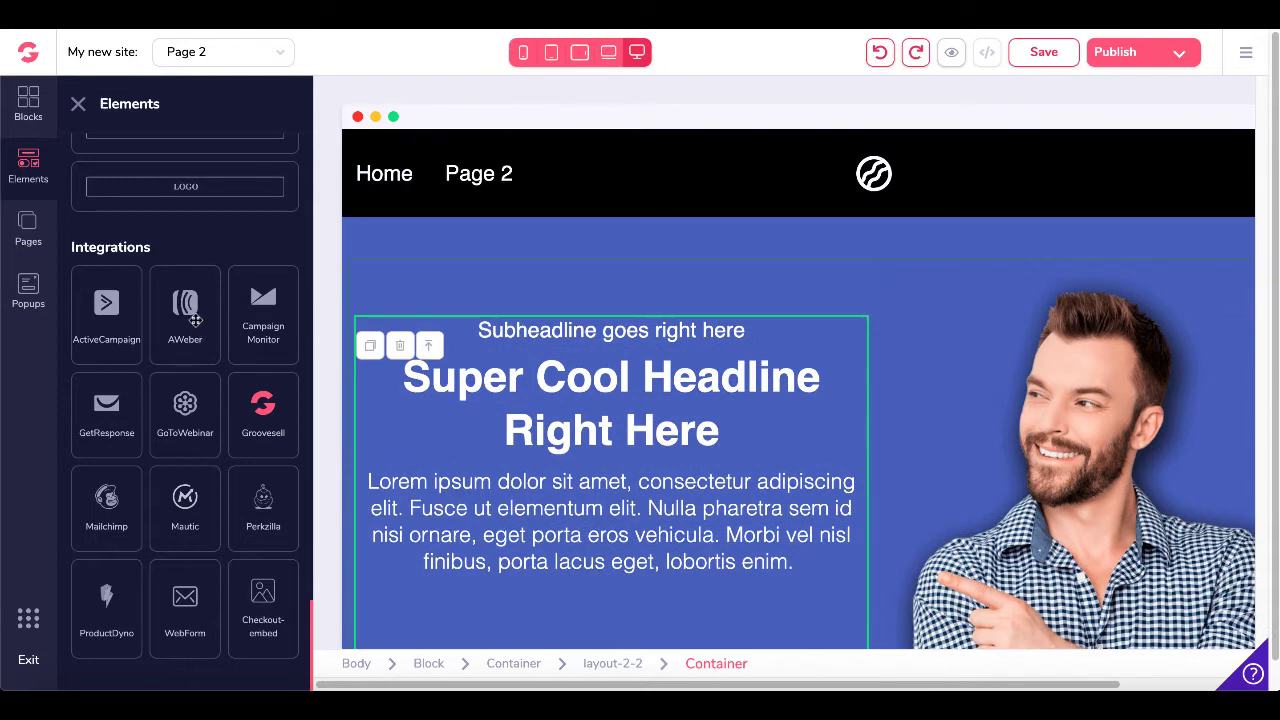
left_click_drag(185, 308, 525, 557)
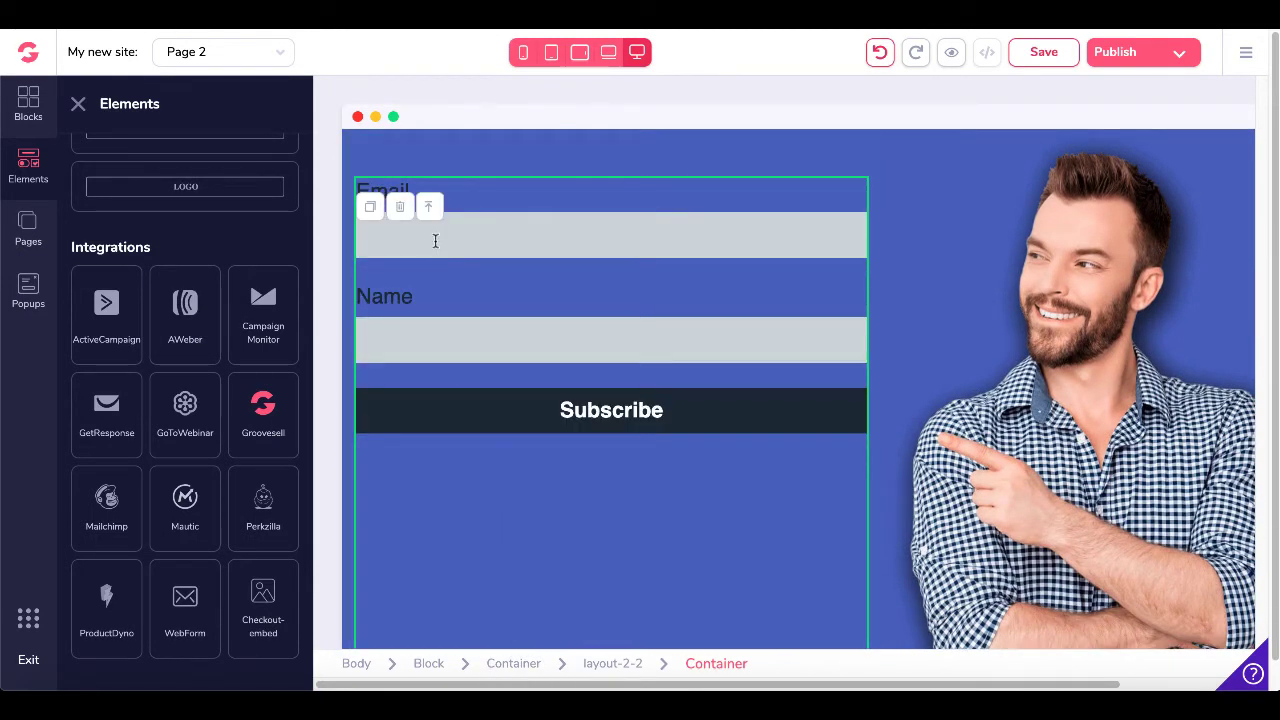
Configure the AWeber form to use the AWeber integration and the list "Fixin' too get some emails"
left_click(472, 284)
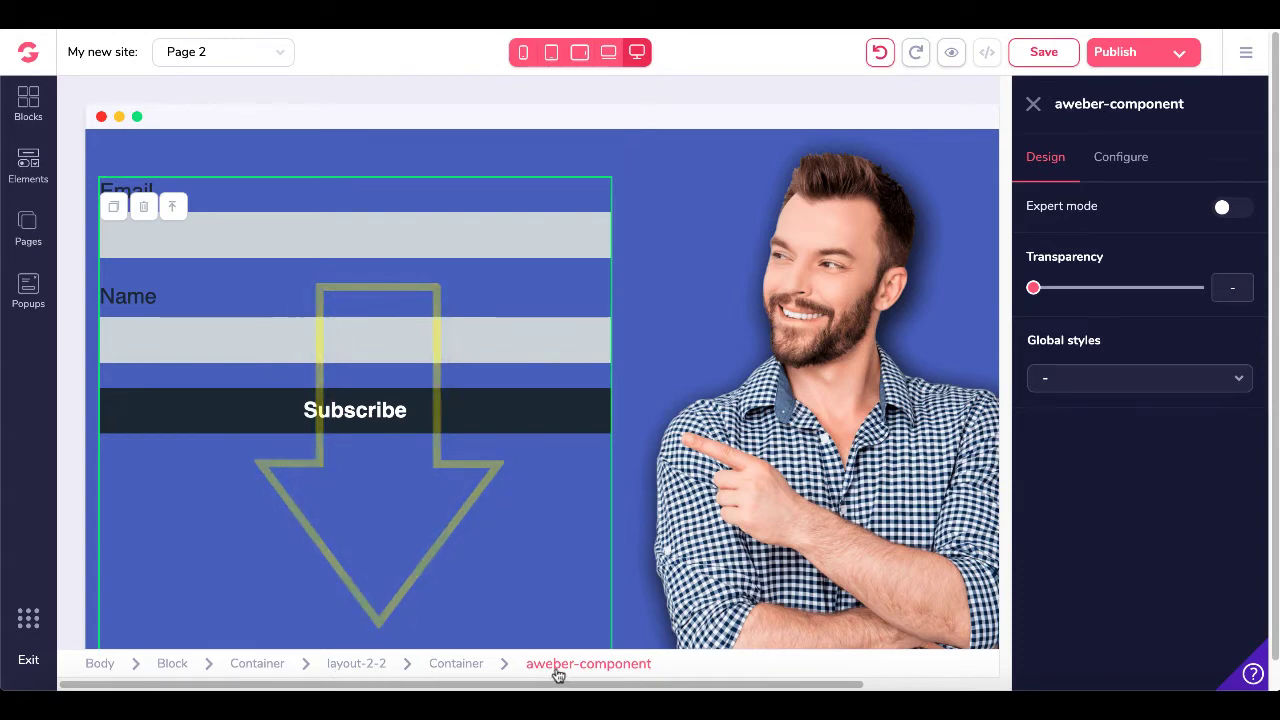
left_click(1120, 165)
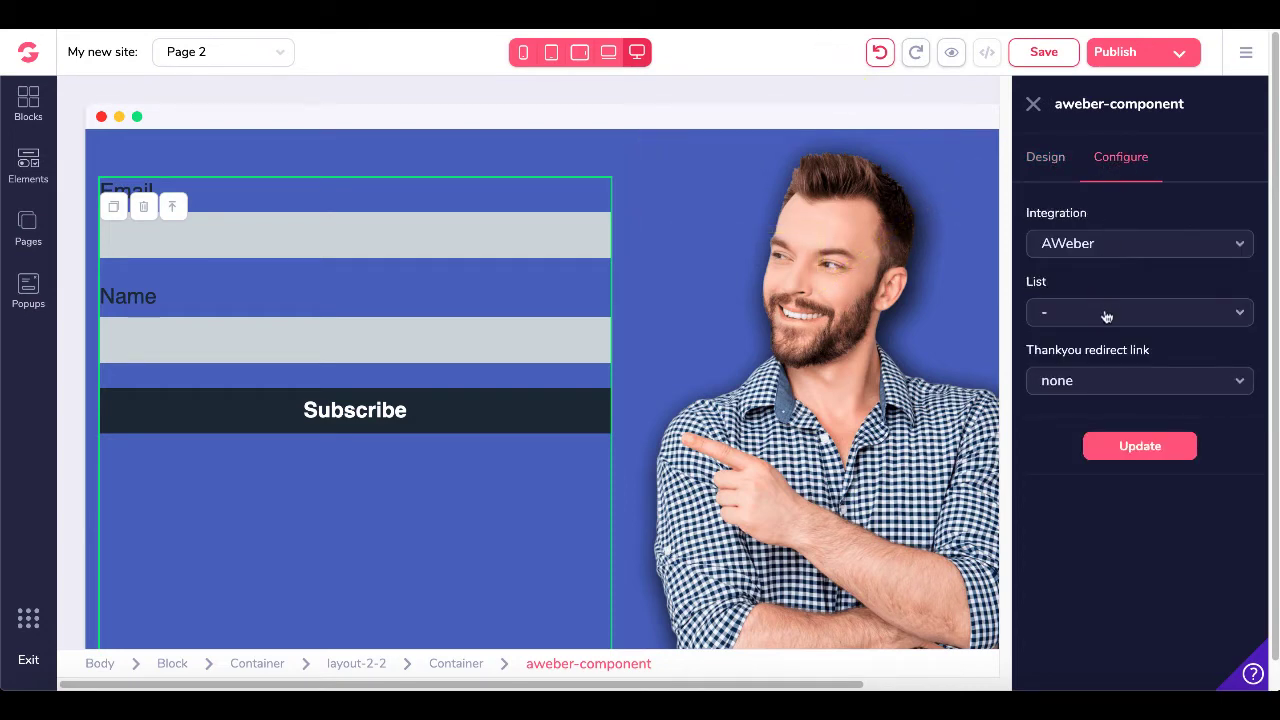
left_click(1110, 245)
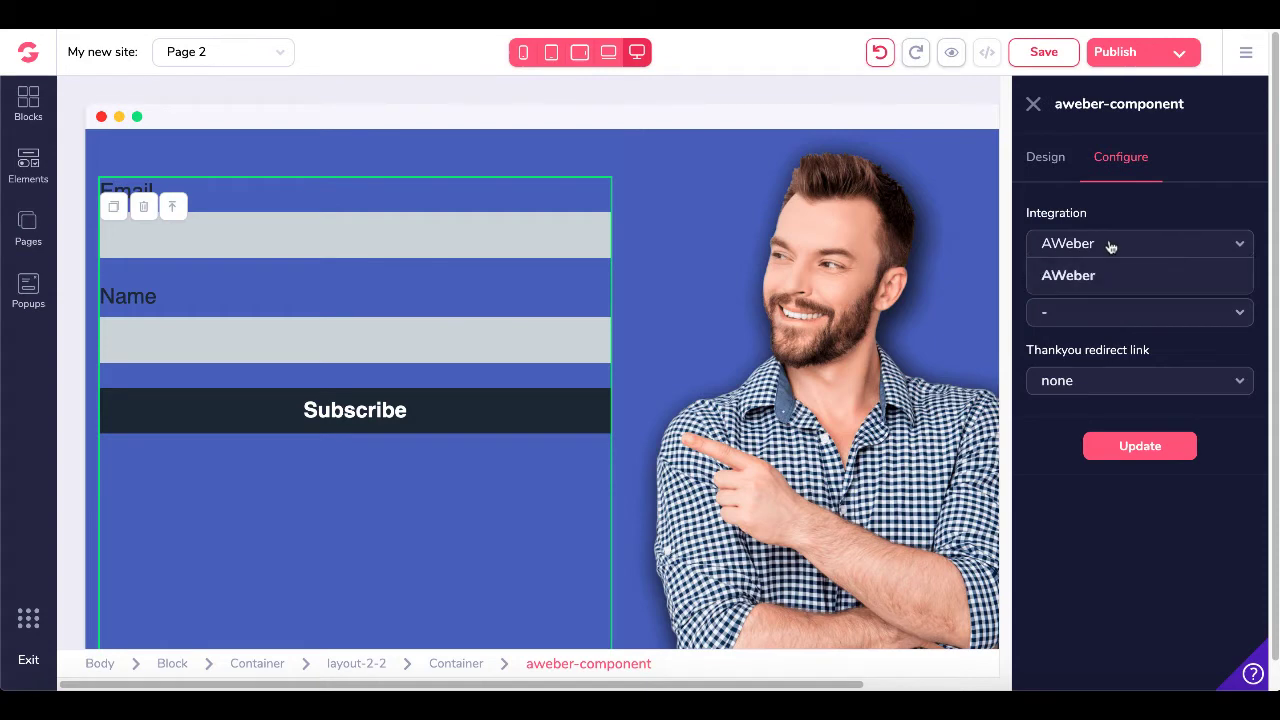
left_click(1102, 276)
left_click(1096, 322)
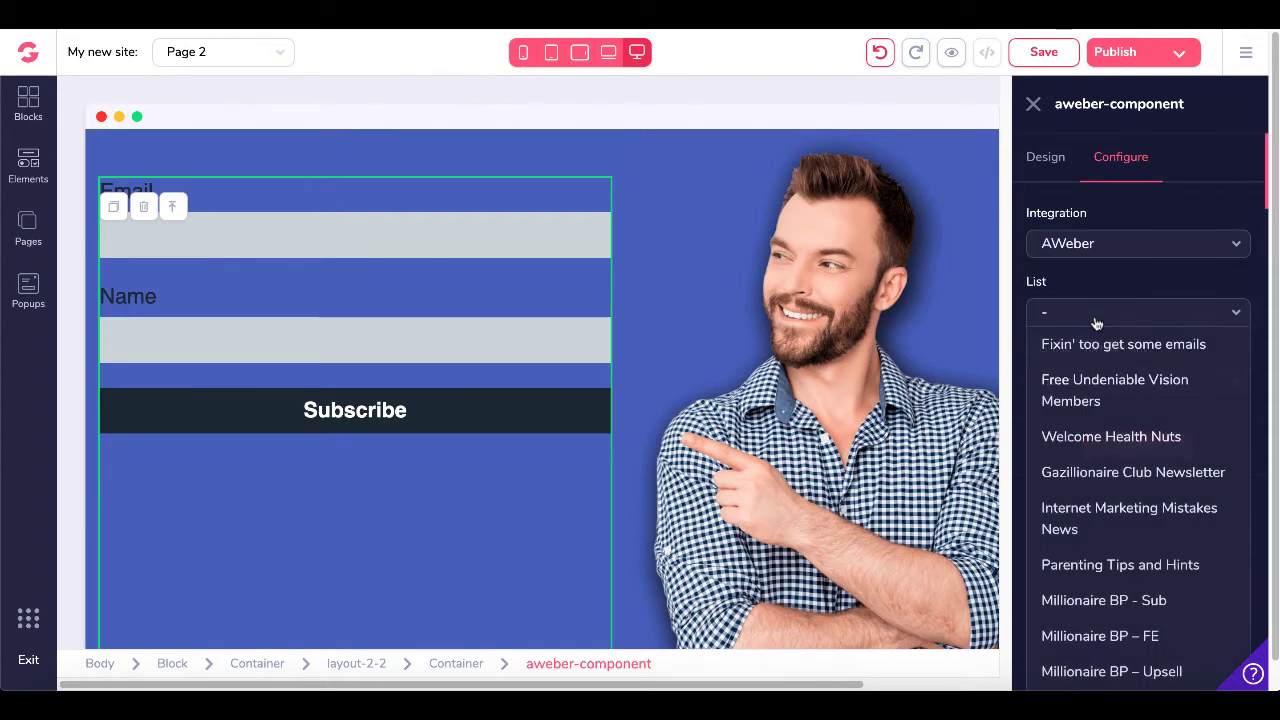
left_click(1095, 340)
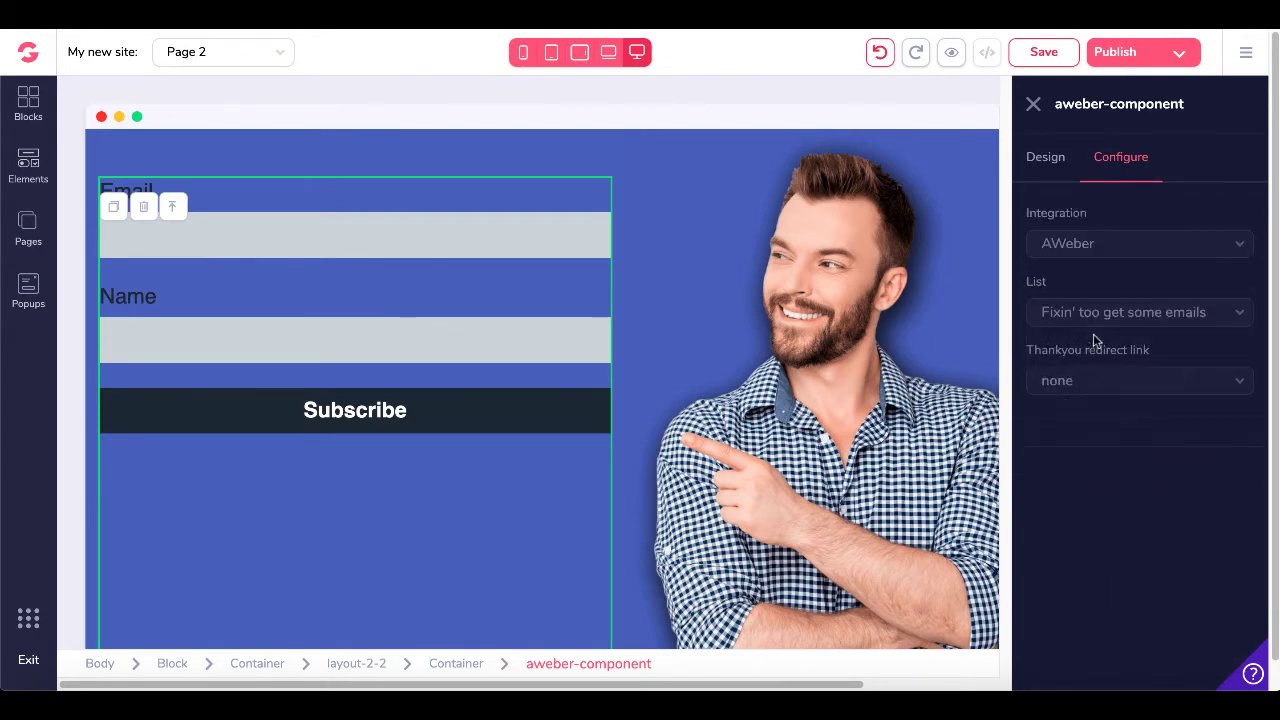
Set the AWeber form's thank-you redirect link to Page with Home as the linked page
left_click(1078, 388)
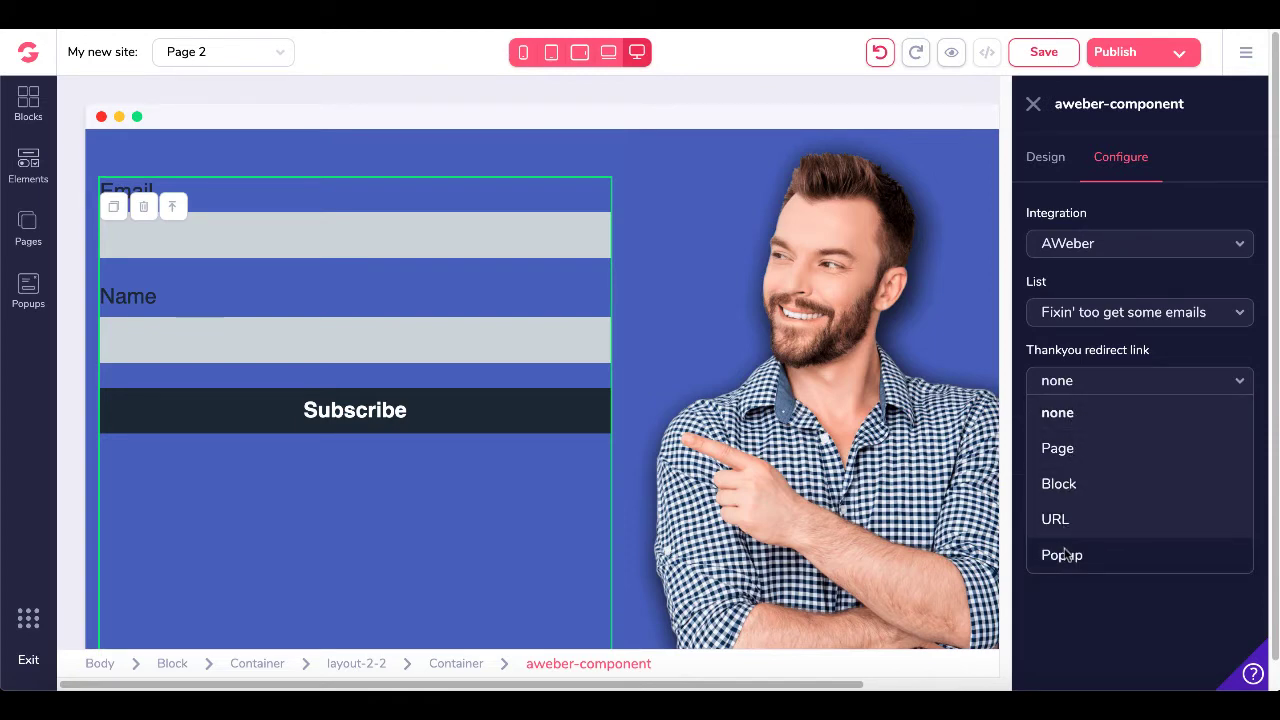
left_click(1066, 450)
left_click(1076, 458)
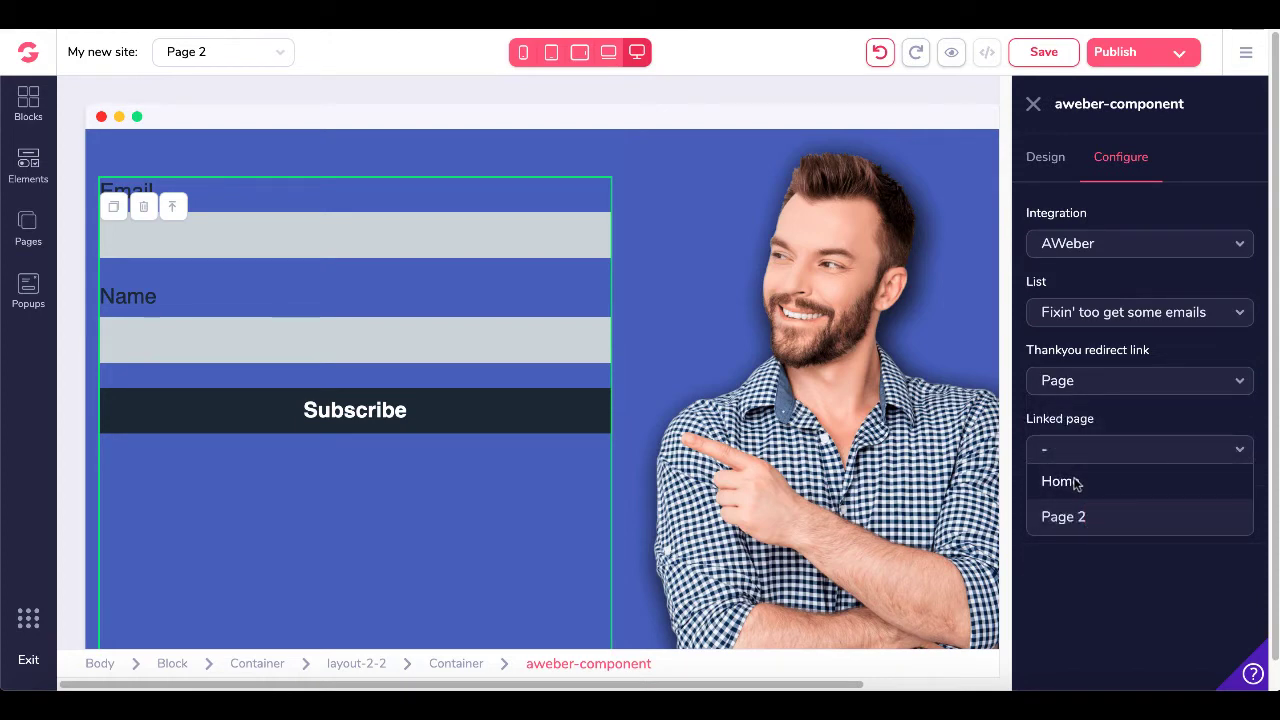
left_click(1062, 482)
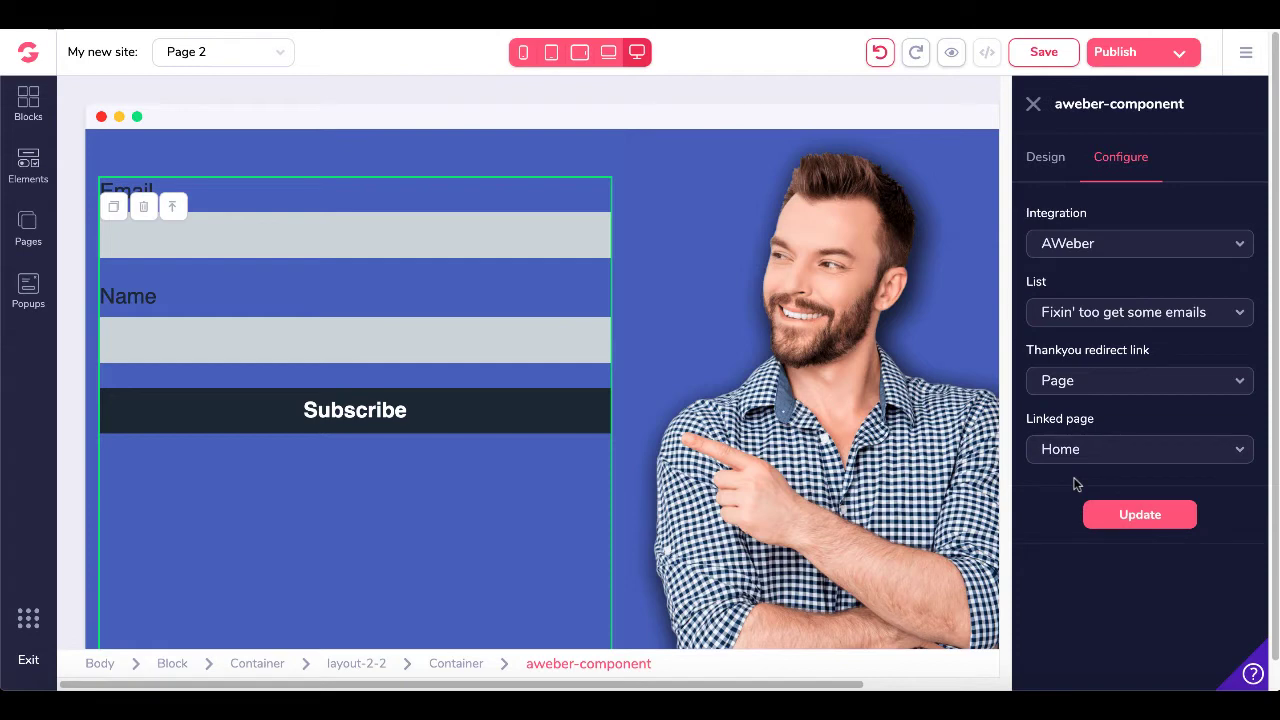
Try the Block and URL options for the form's thank-you redirect link
left_click(1073, 390)
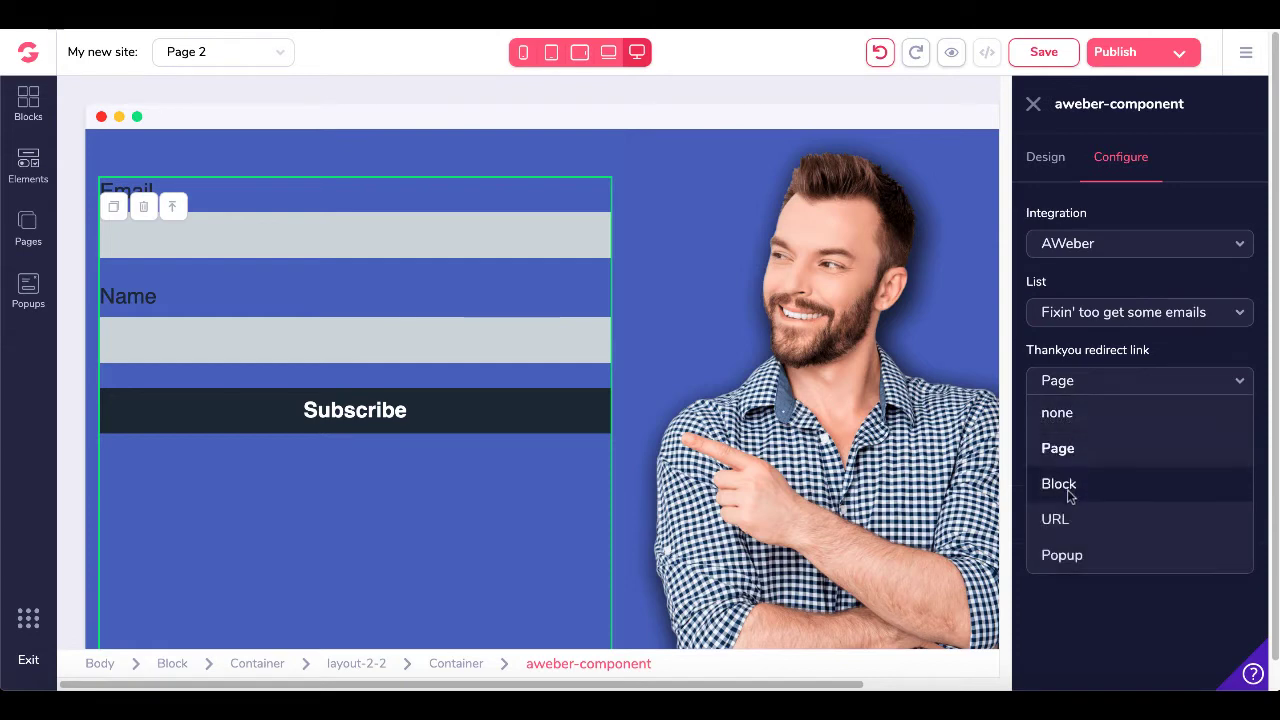
left_click(1069, 494)
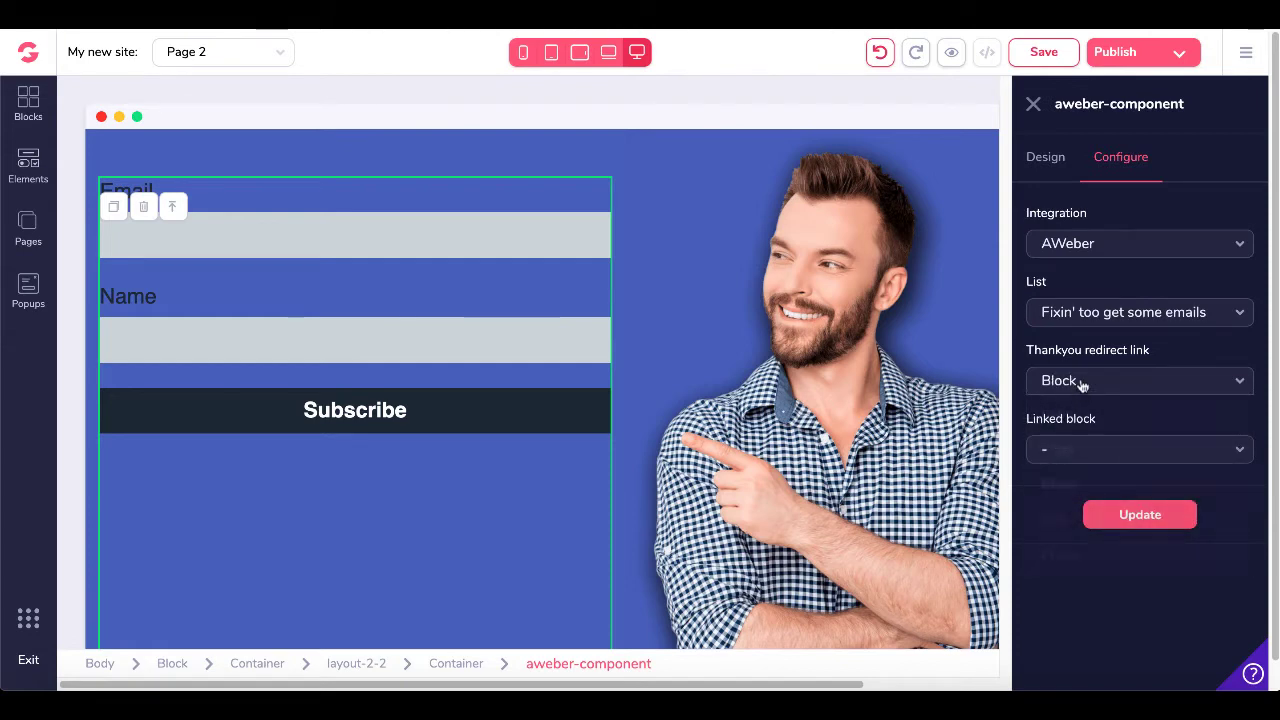
left_click(1080, 382)
left_click(1074, 518)
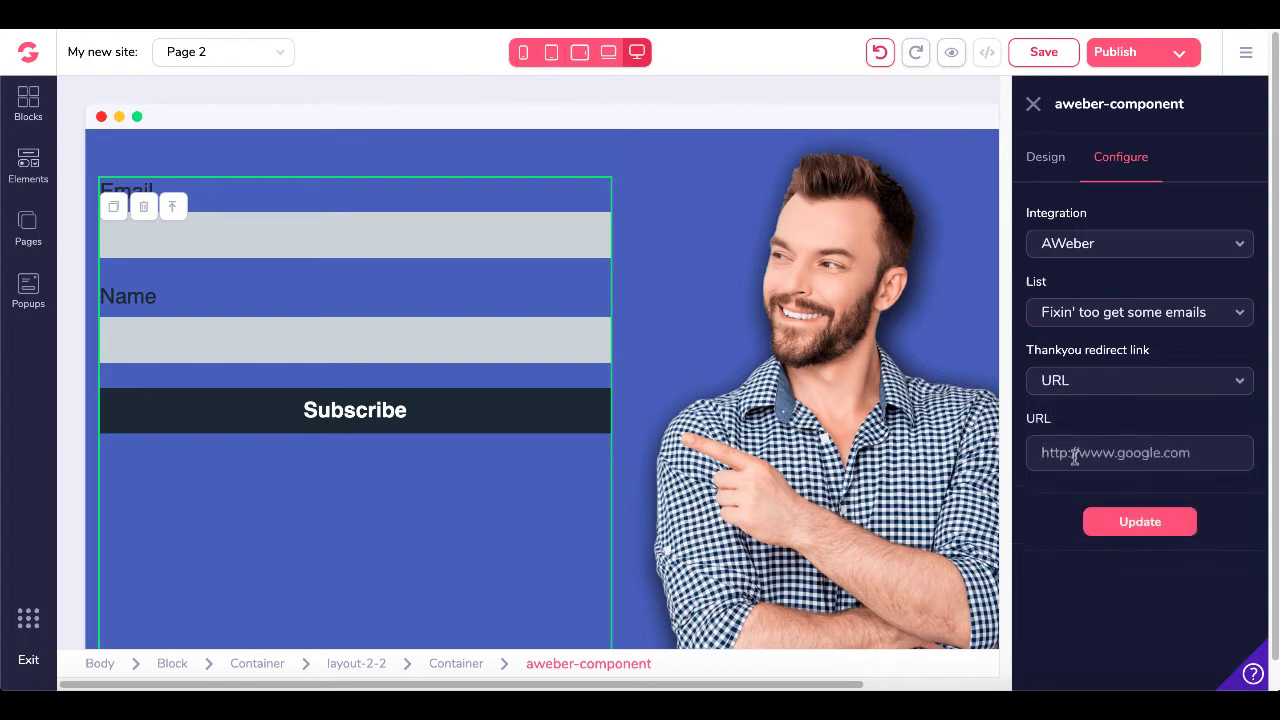
Set the thank-you redirect back to Page linked to Home, and apply the form's configuration
left_click(1066, 381)
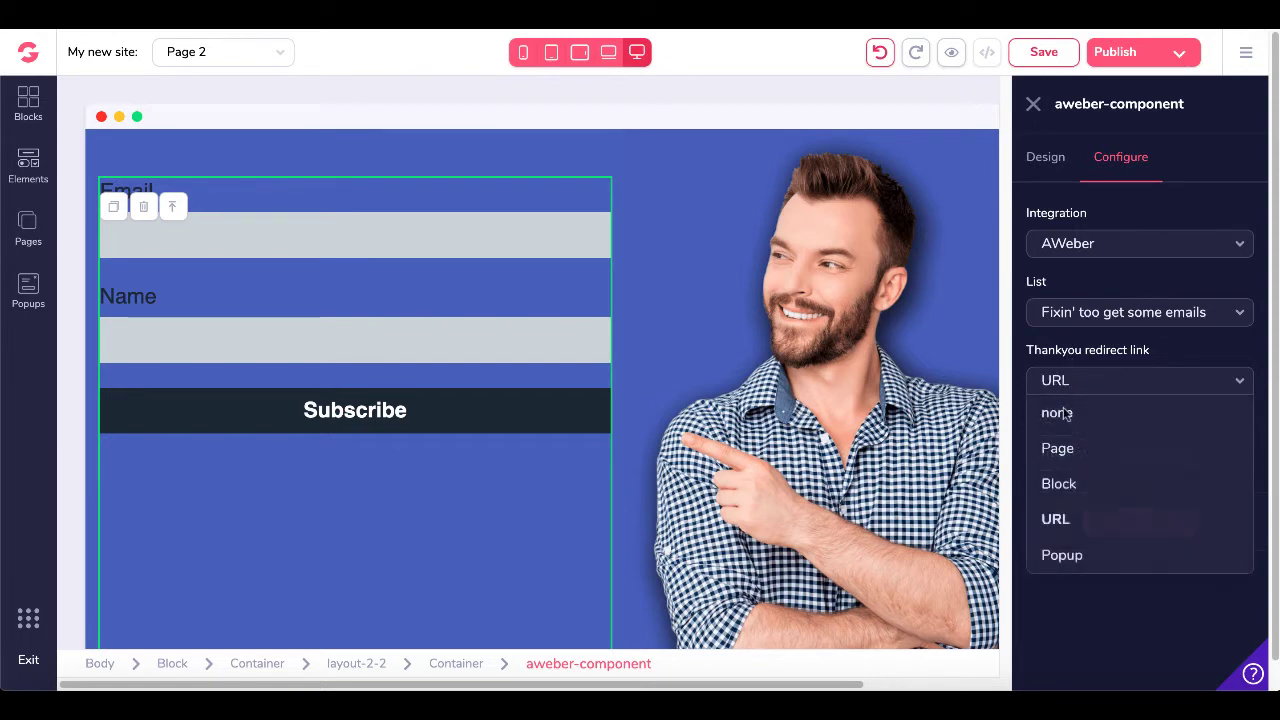
left_click(1064, 454)
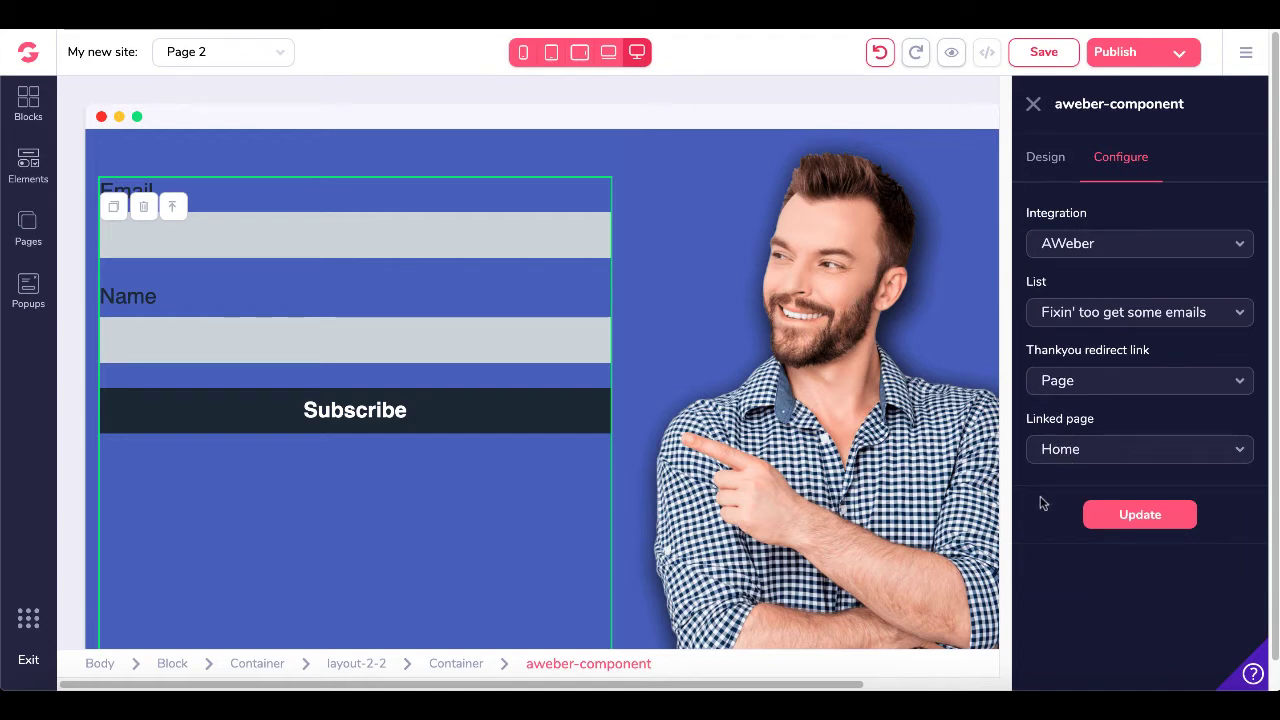
left_click(279, 57)
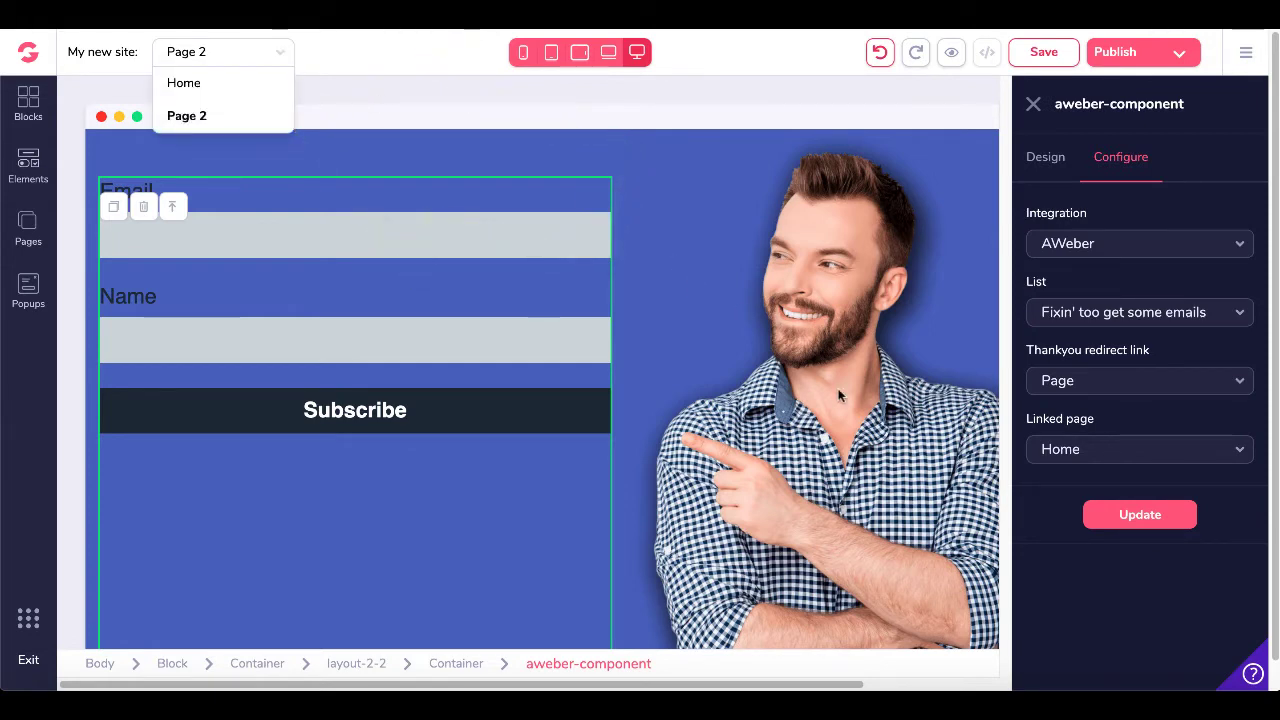
left_click(1137, 516)
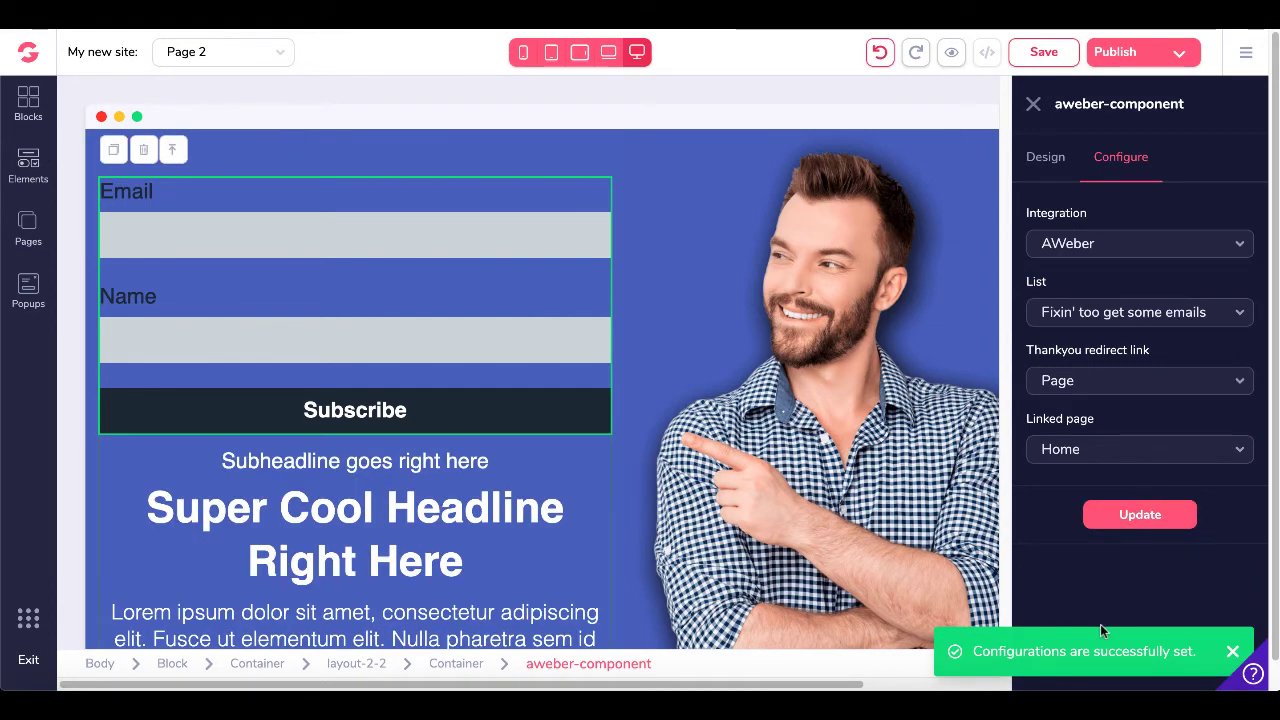
Move the headline and subheadline into the AWeber form, between the Email label and its input field
left_click(566, 493)
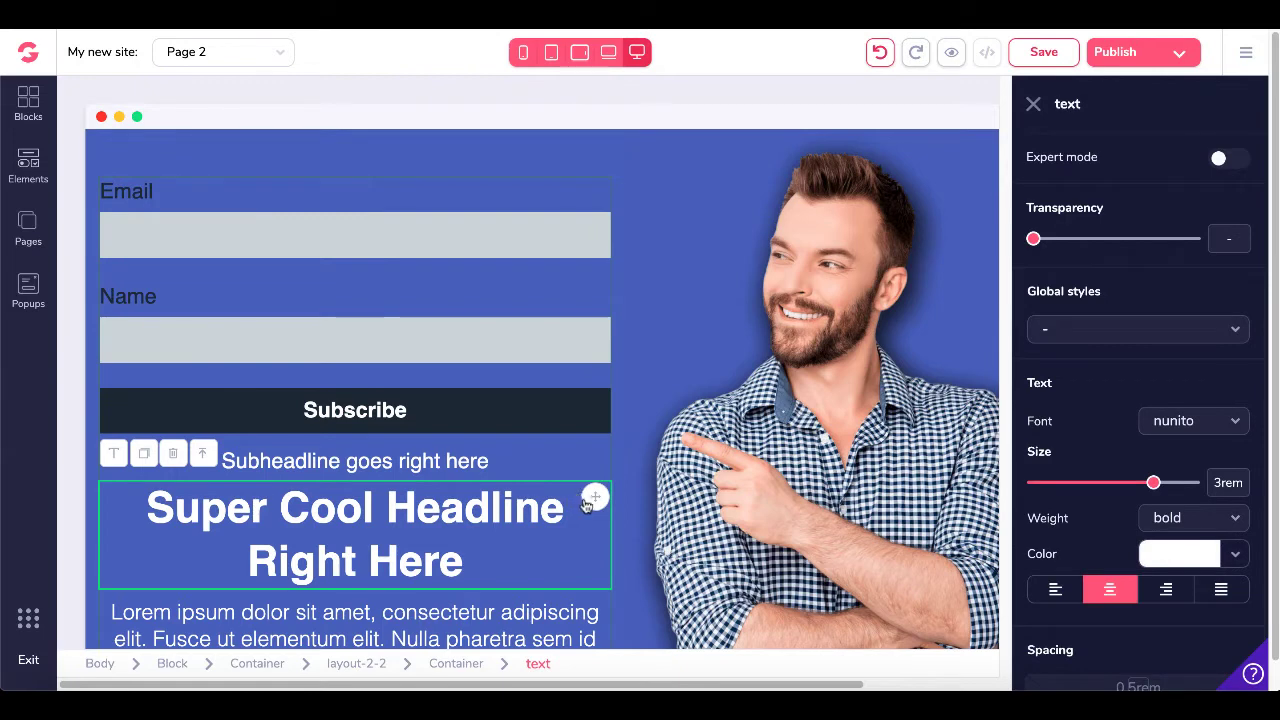
left_click_drag(594, 496, 539, 215)
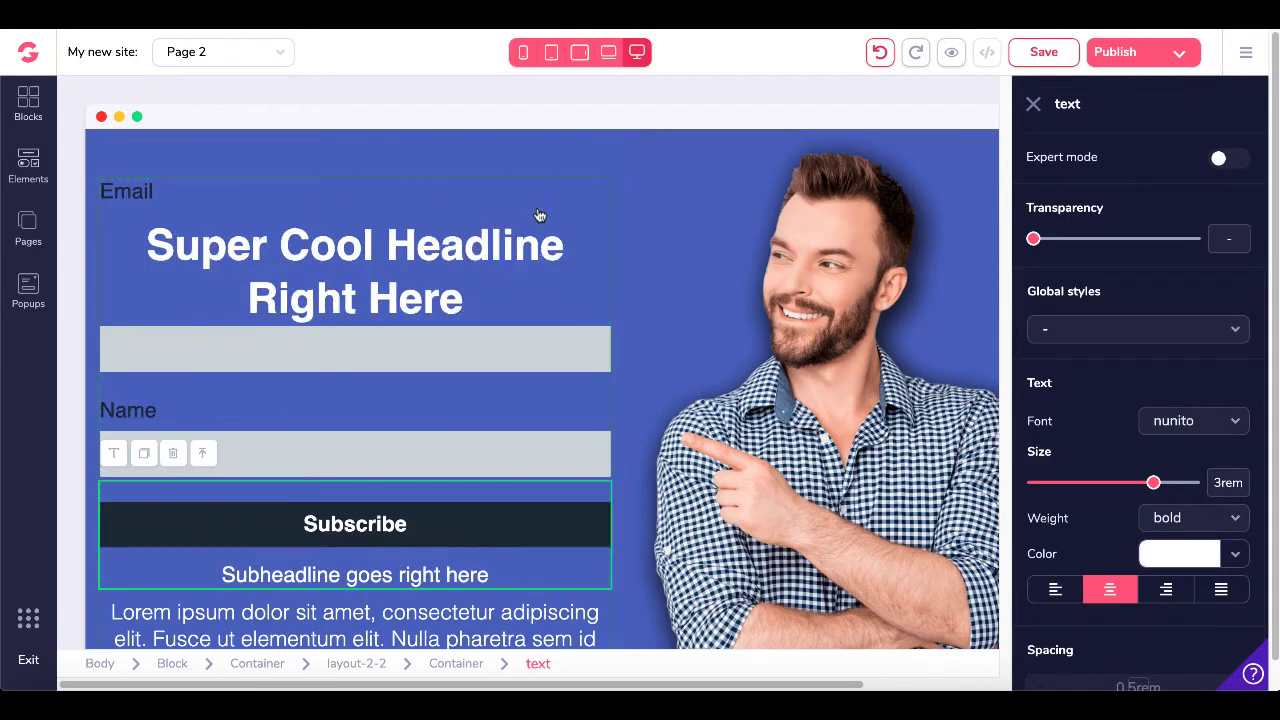
scroll(554, 394, "down", 2)
left_click(500, 464)
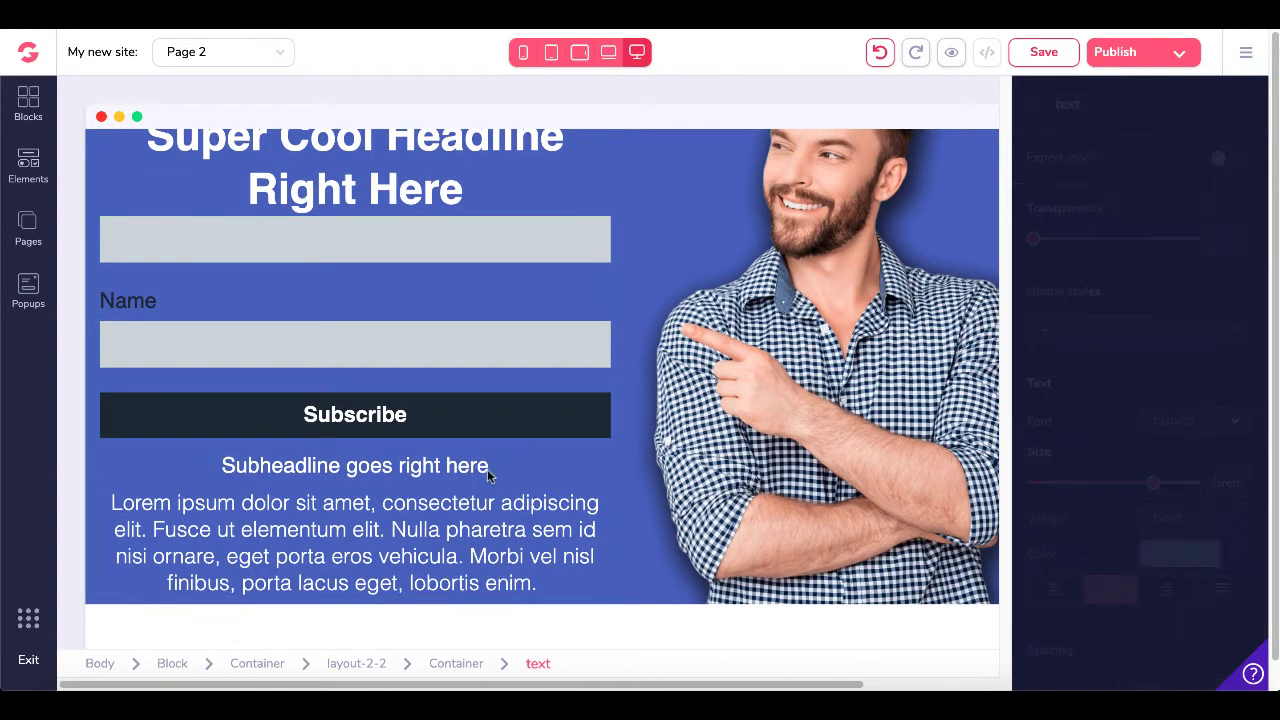
left_click_drag(592, 467, 523, 226)
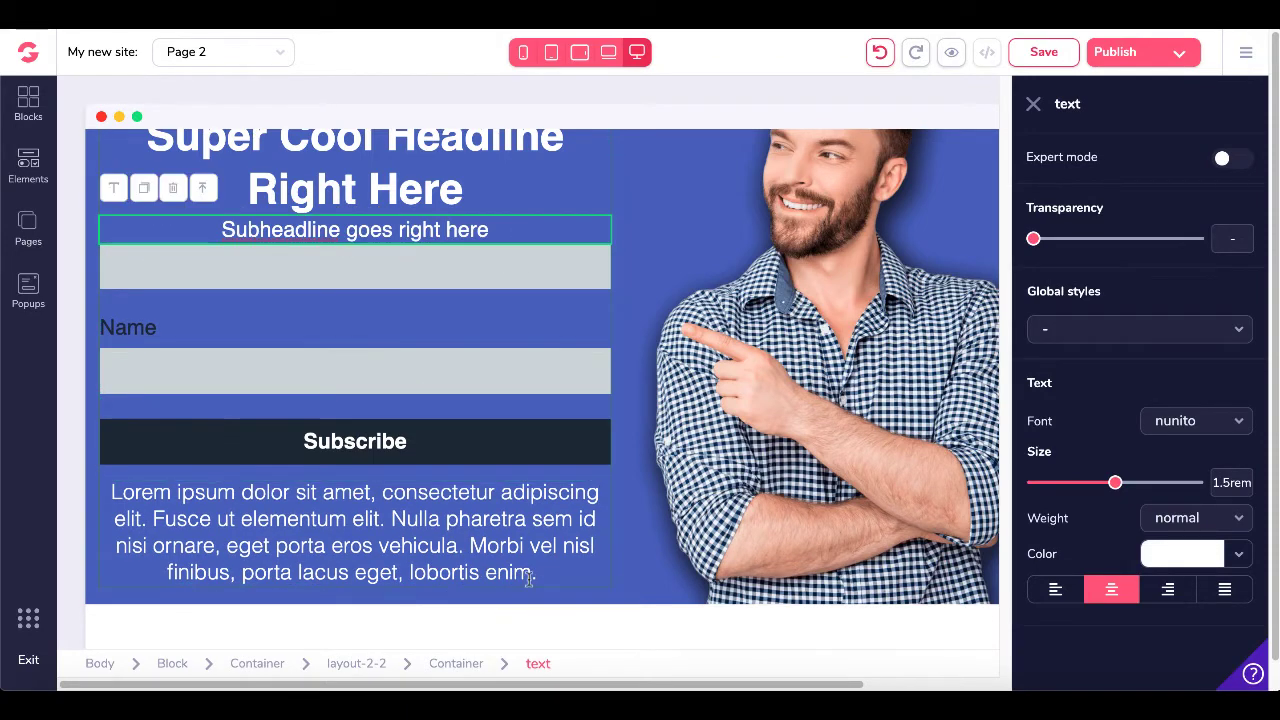
Move the Lorem ipsum paragraph between the headline and the subheadline, and select the AWeber form to check the layout
left_click(578, 506)
left_click_drag(594, 505, 500, 242)
scroll(548, 291, "up", 3)
scroll(548, 291, "down", 3)
left_click(476, 495)
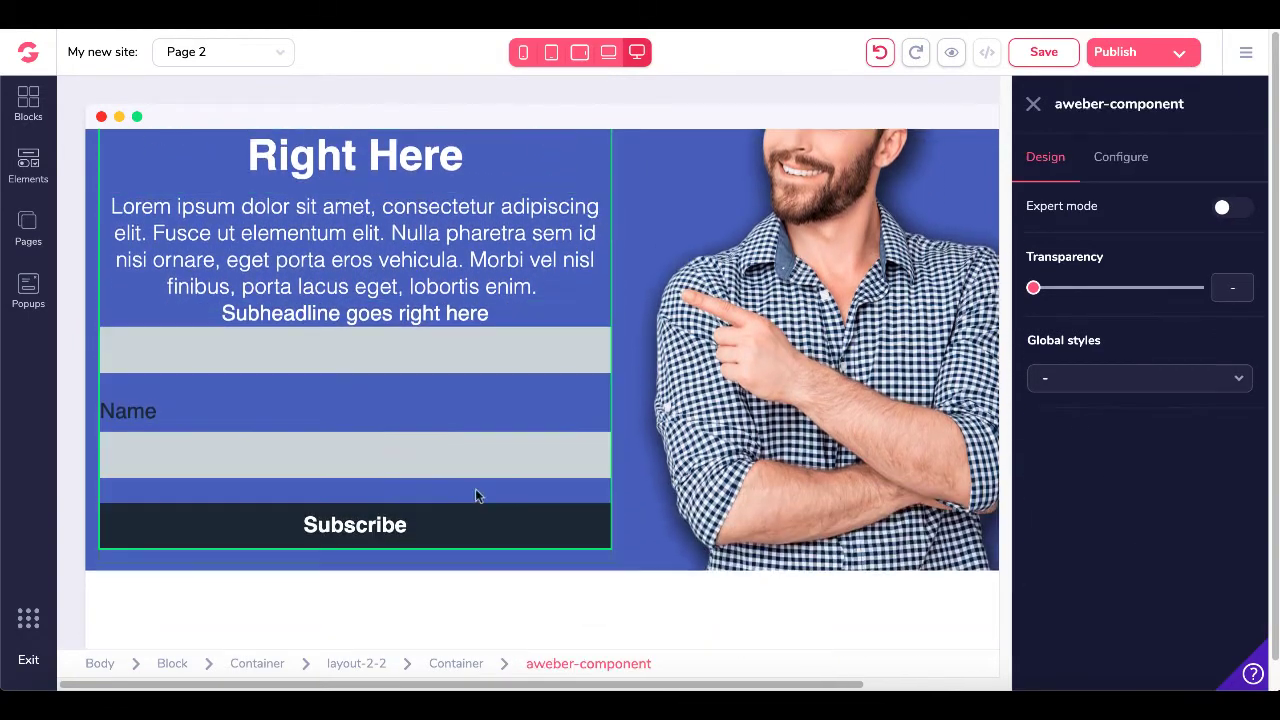
scroll(492, 445, "up", 3)
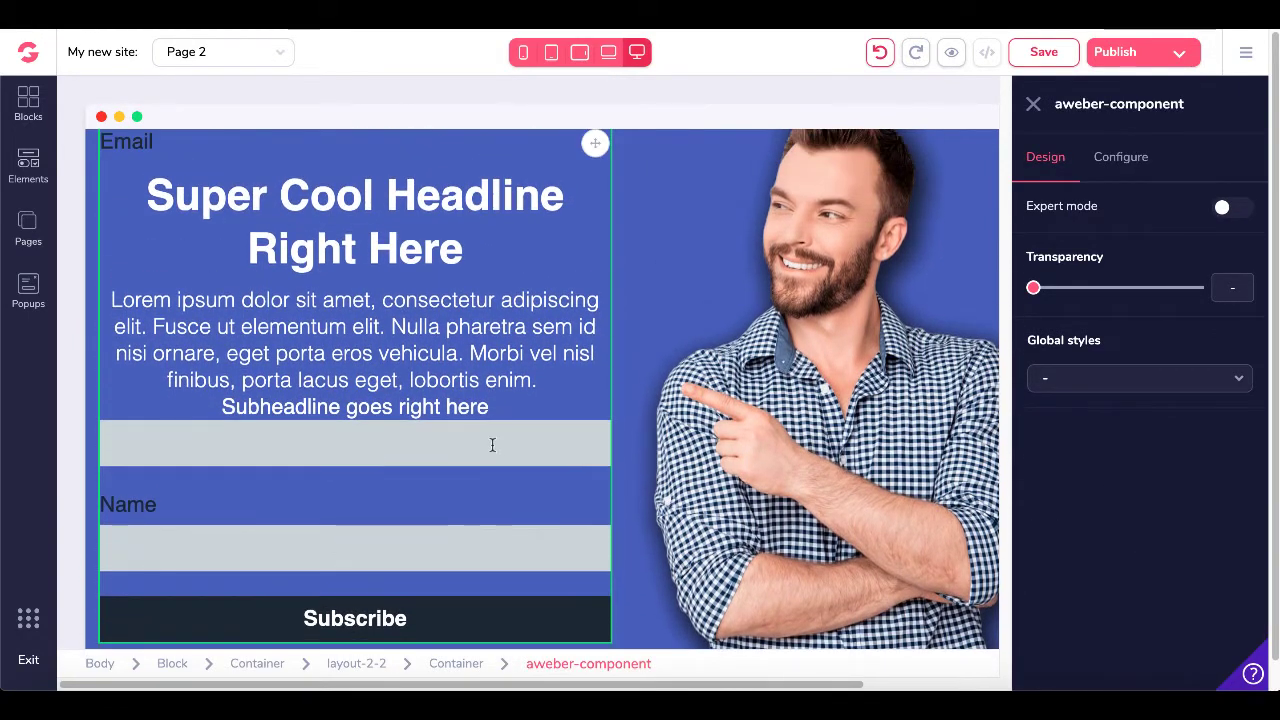
scroll(492, 445, "up", 2)
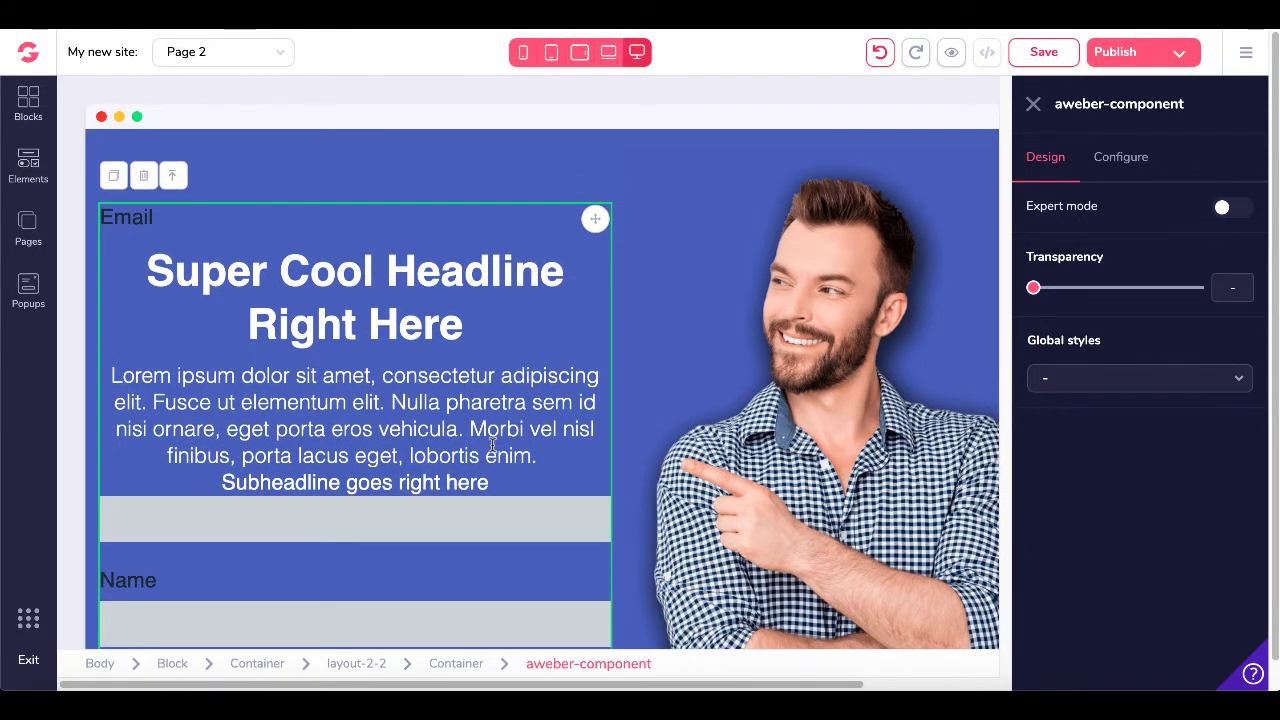
scroll(492, 445, "down", 3)
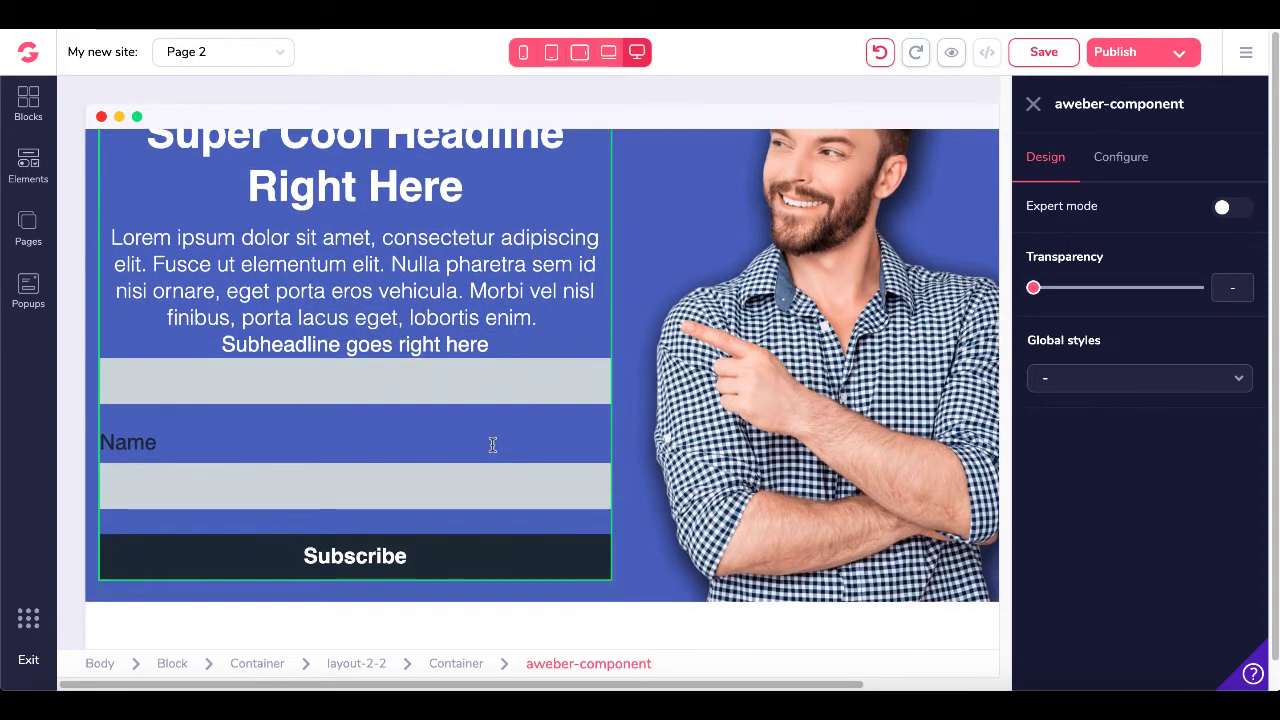
Publish the site on the hosted GroovePages subdomain under the path test12345
left_click(1180, 56)
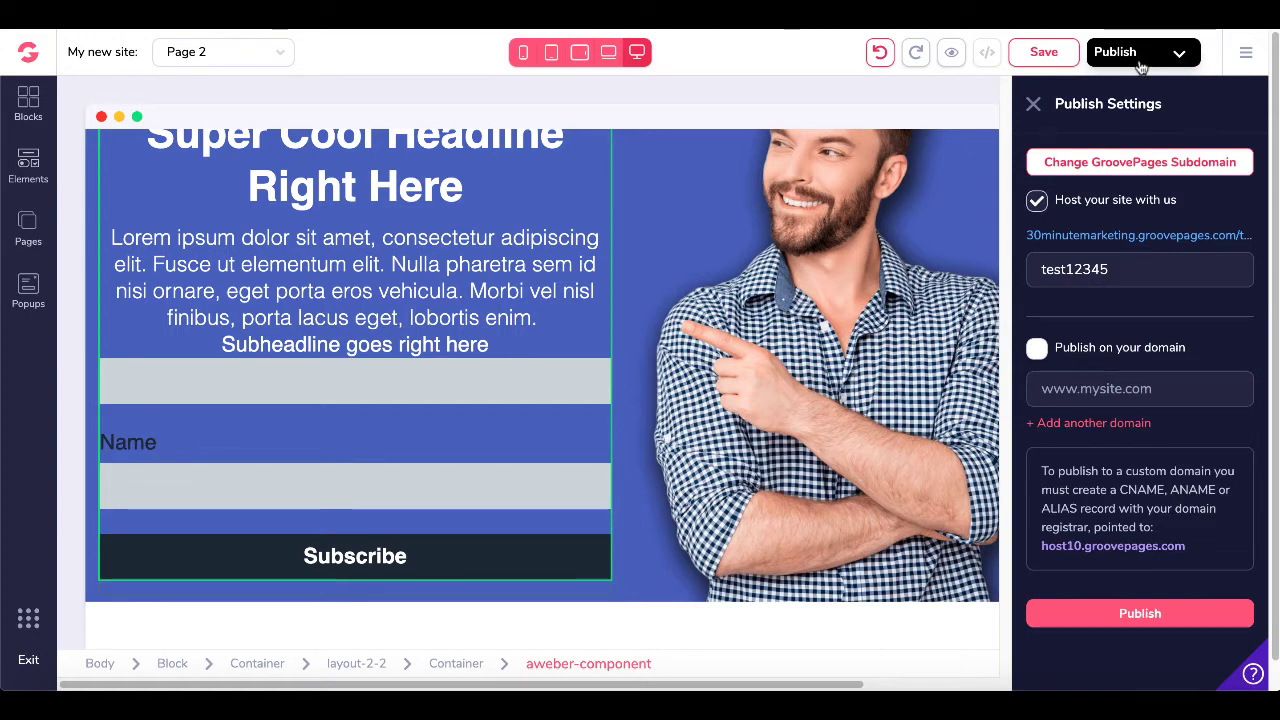
left_click(1097, 614)
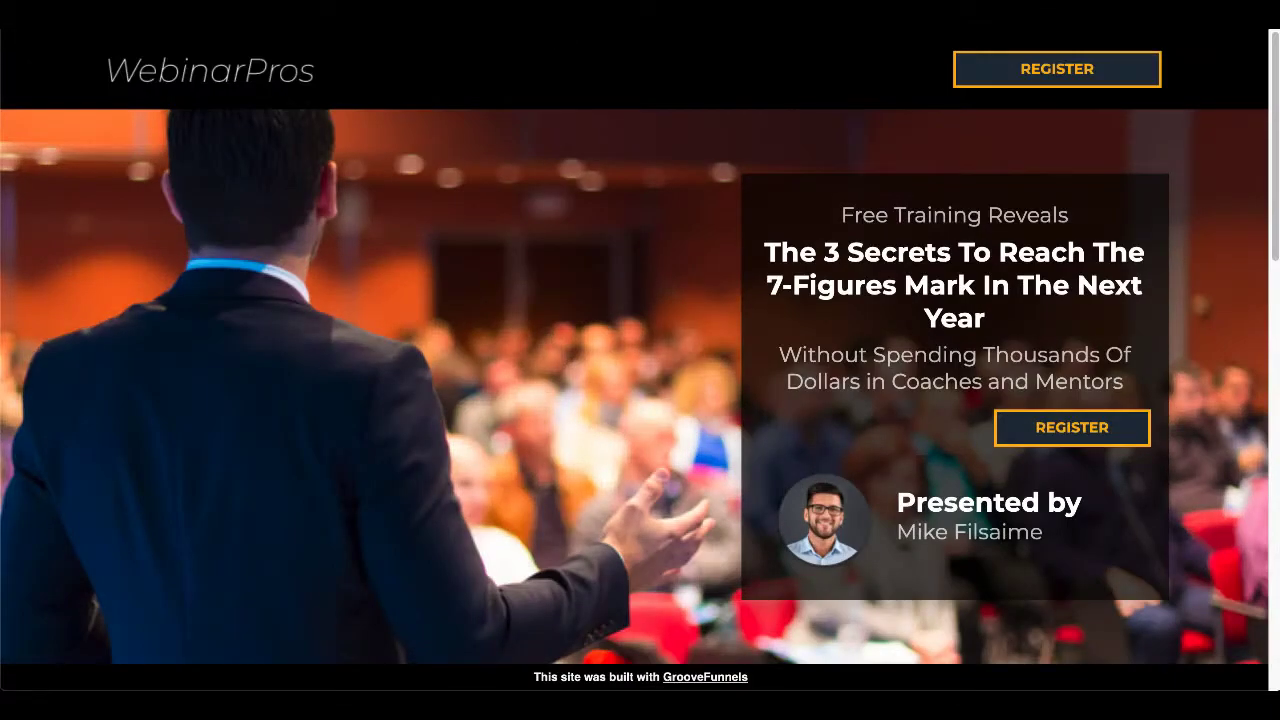
Open the published site's second page by adding page-2 to the test12345 address
left_click(668, 48)
left_click(455, 46)
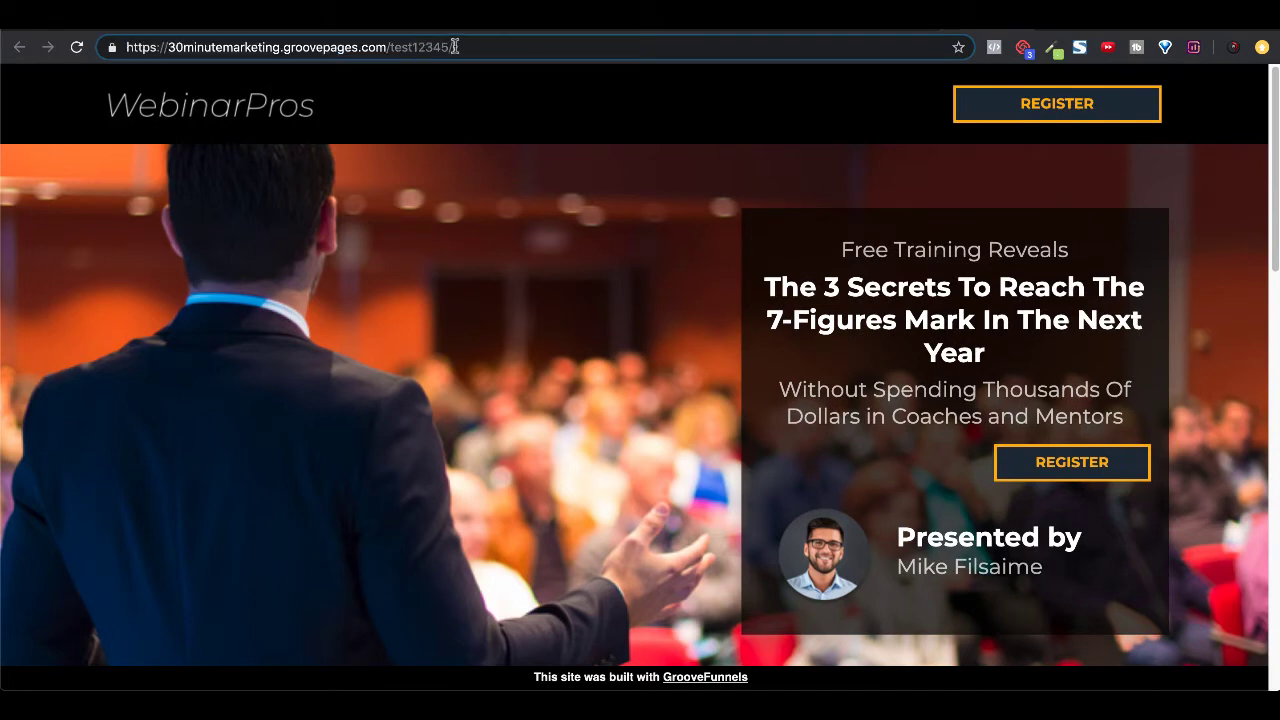
type("/")
type("page-")
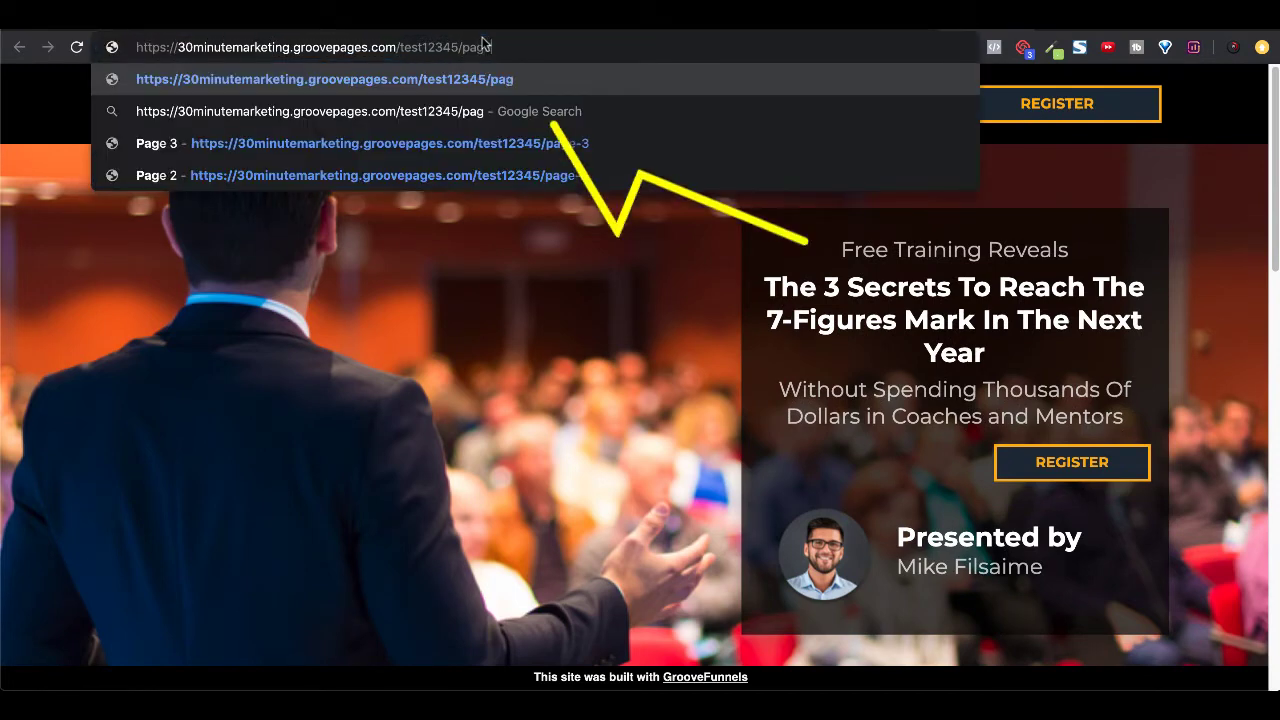
type("2")
key("Return")
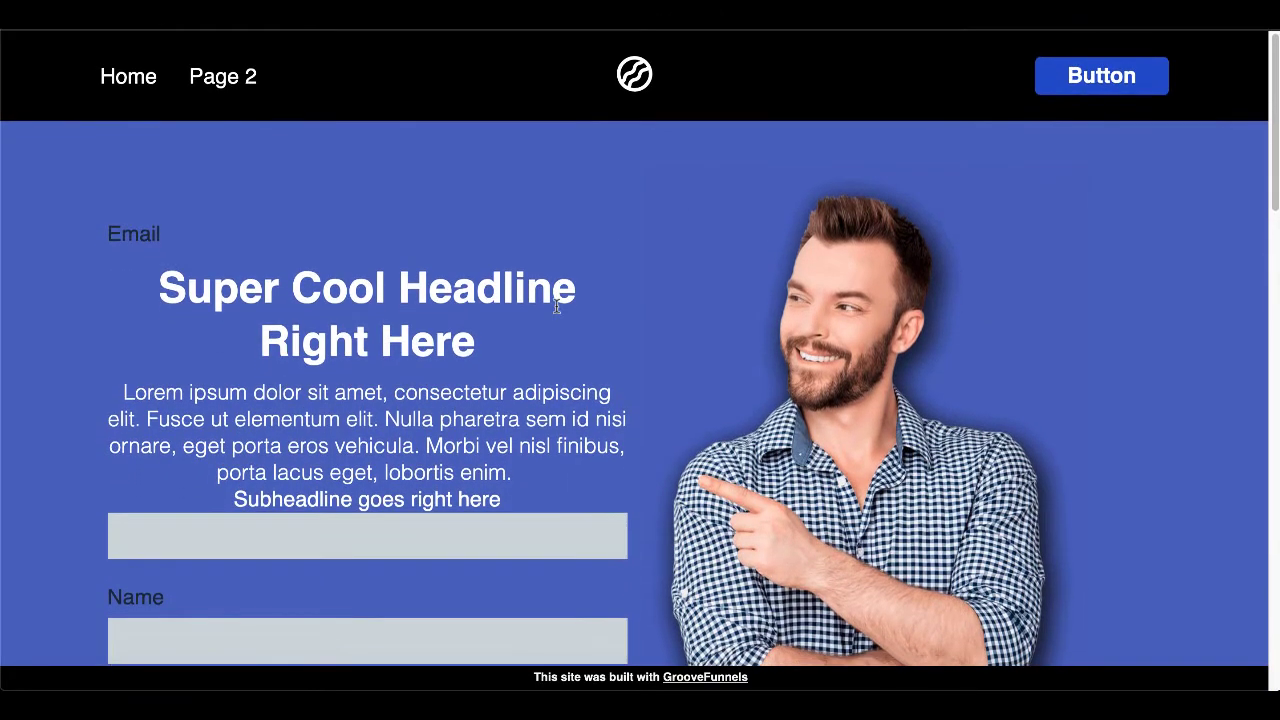
Fill in the live opt-in form with the subscriber's email address and name, and submit it
scroll(557, 307, "down", 3)
scroll(300, 272, "down", 1)
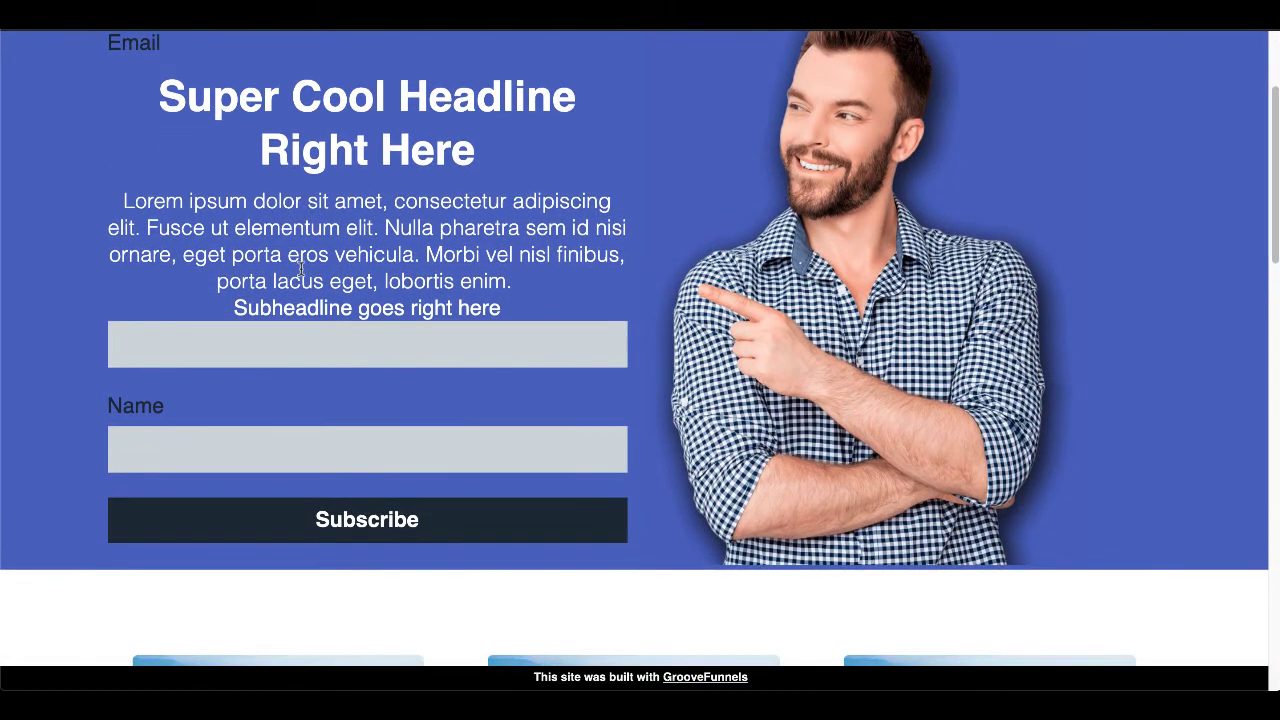
left_click(152, 343)
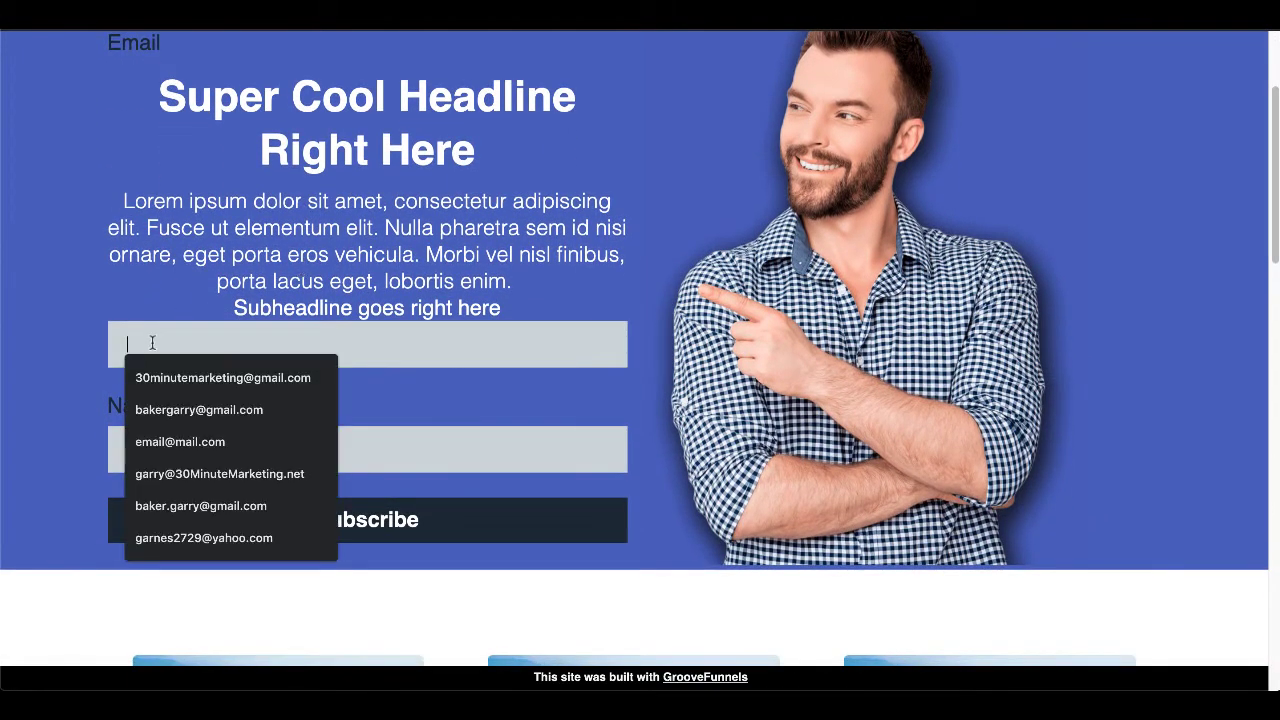
left_click(172, 407)
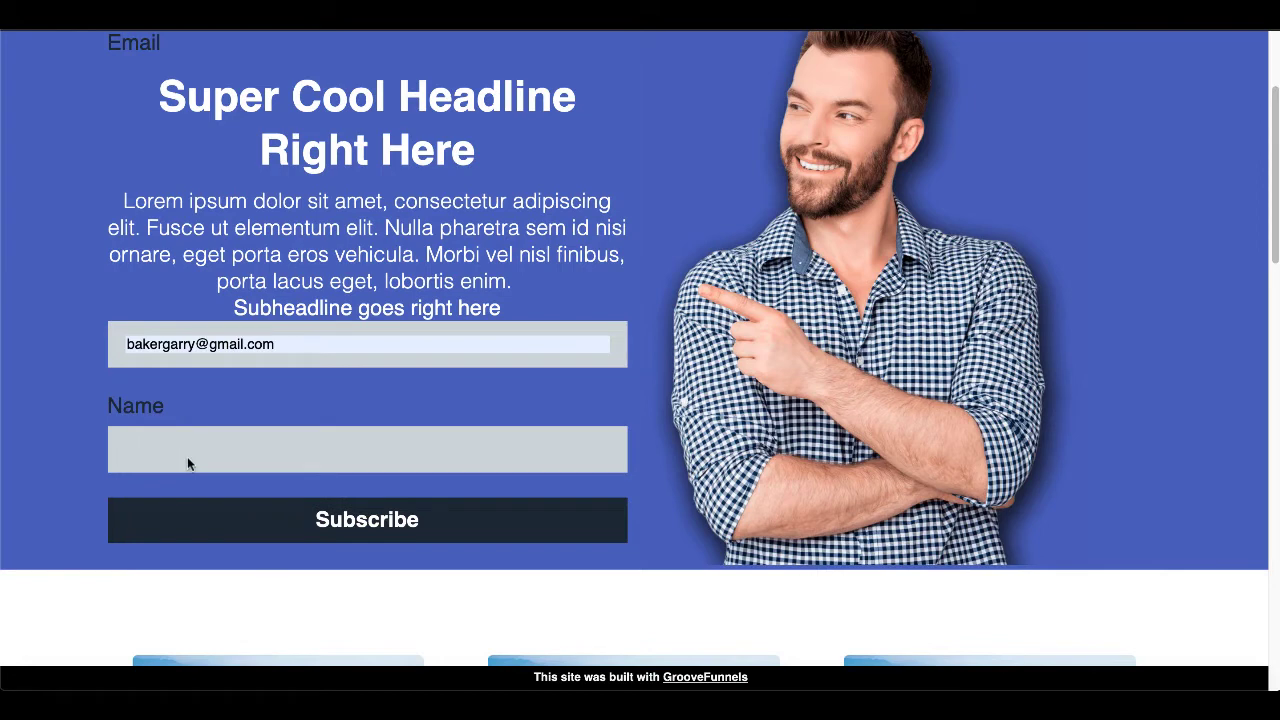
left_click(187, 456)
type("g")
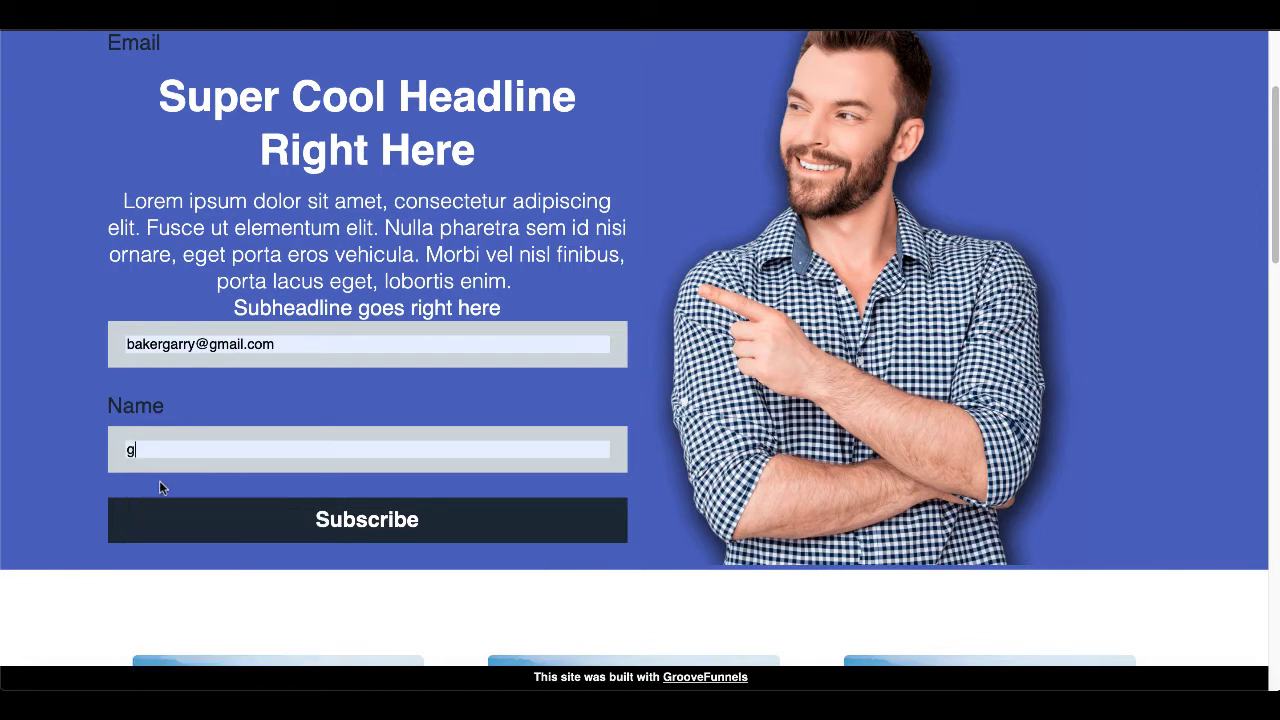
left_click(199, 534)
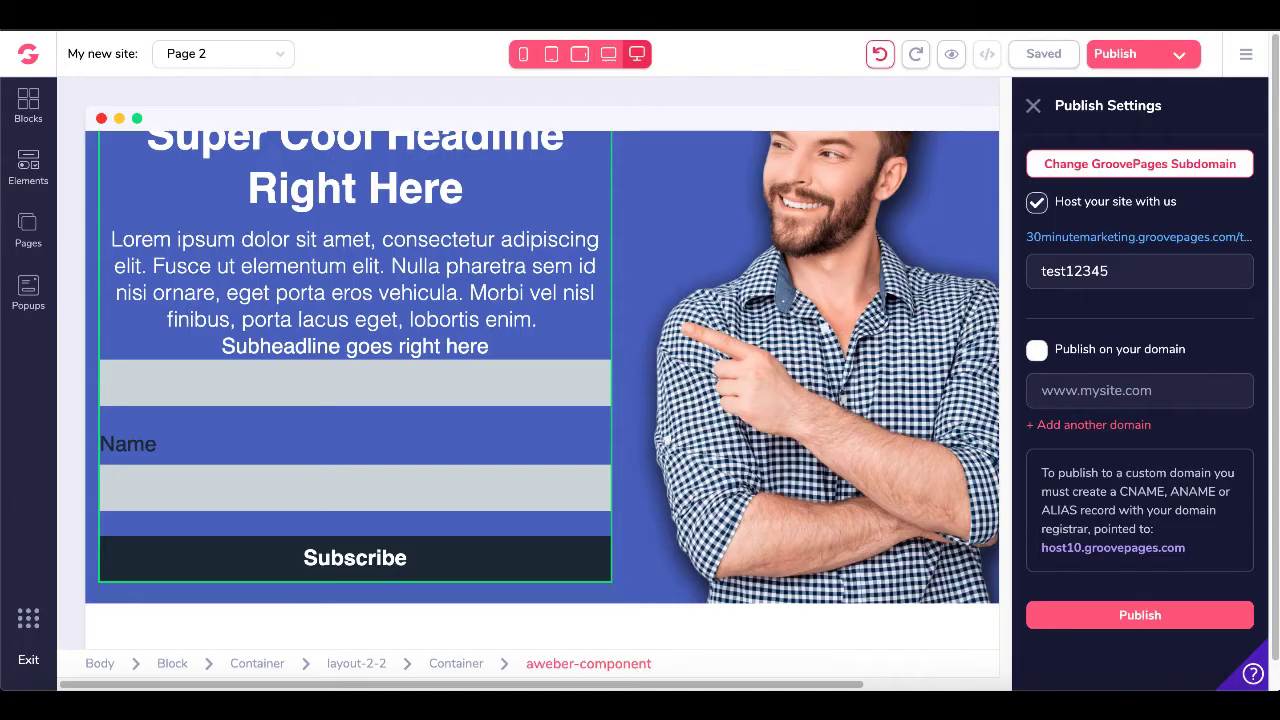
Delete the AWeber form with the text placed inside it from the hero section in the page editor
scroll(748, 320, "up", 2)
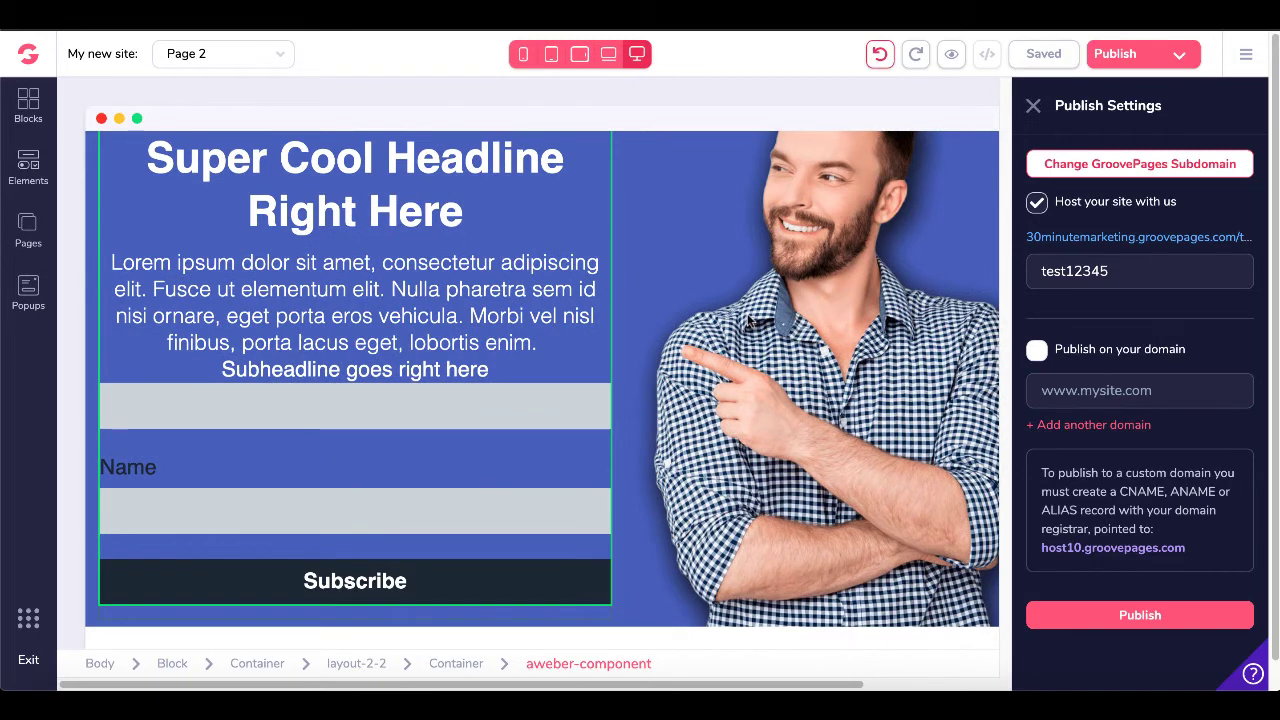
scroll(748, 320, "up", 2)
scroll(747, 320, "down", 3)
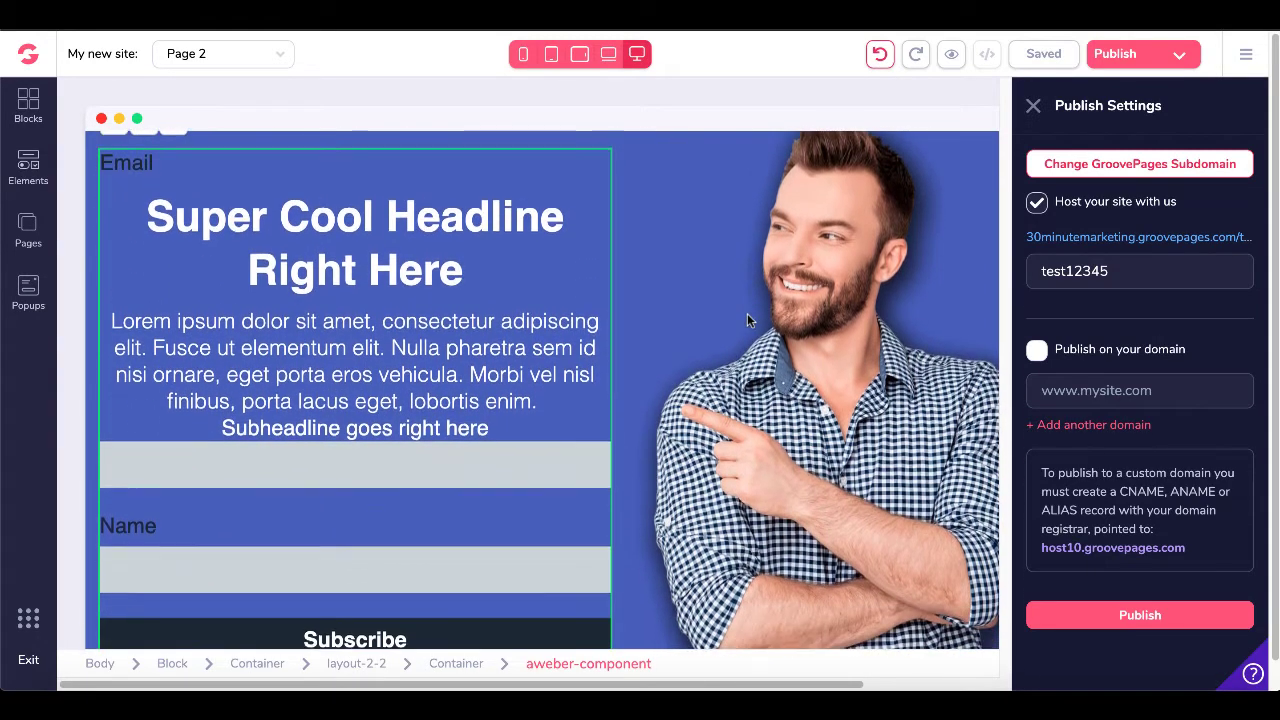
scroll(747, 313, "up", 1)
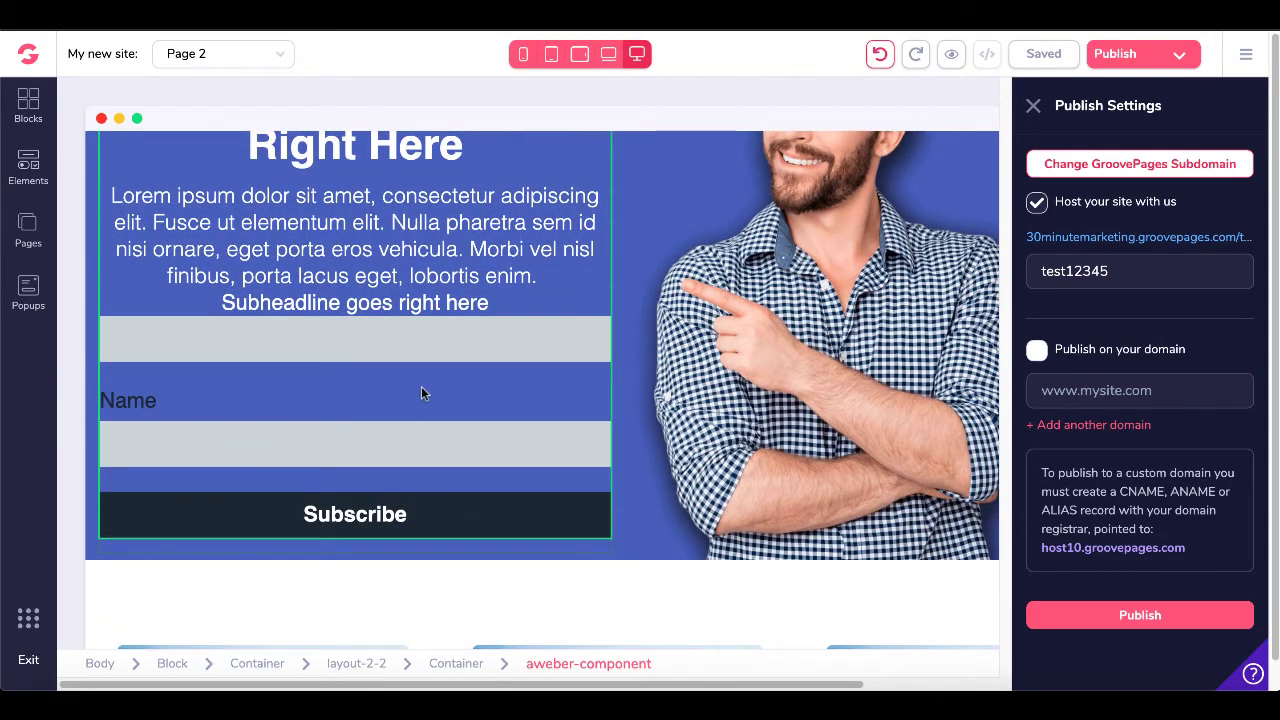
scroll(421, 393, "up", 4)
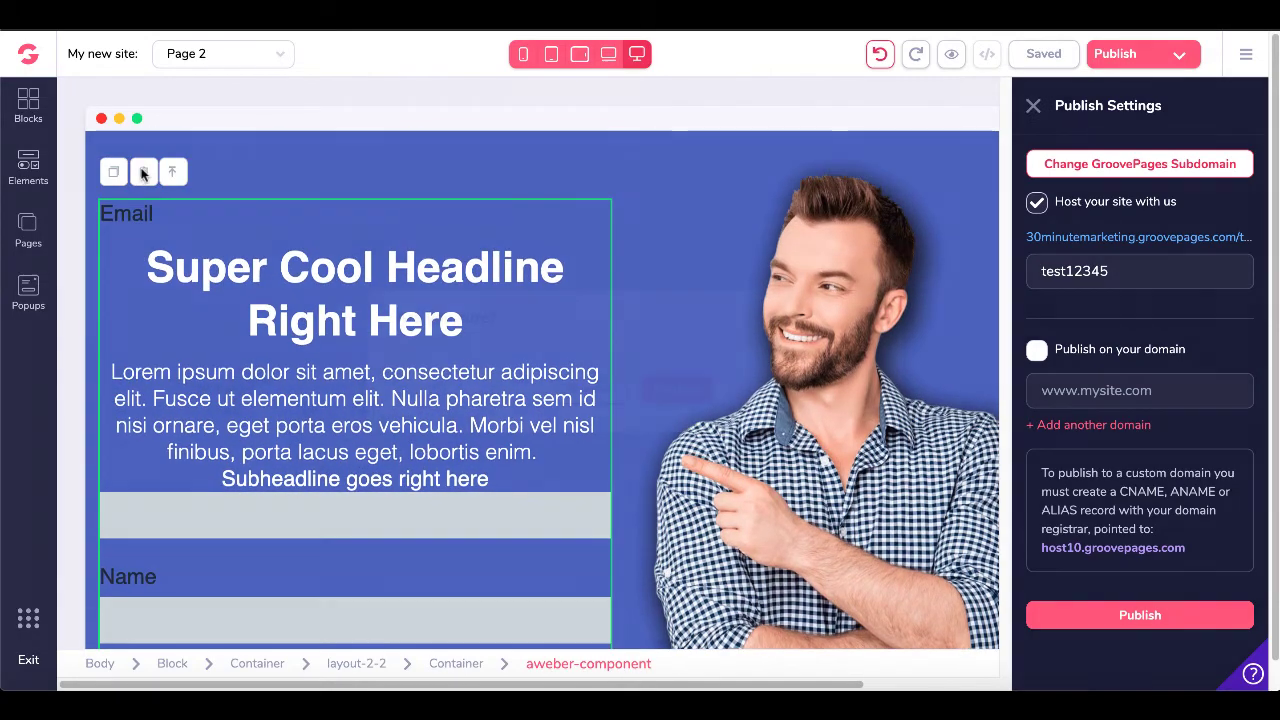
left_click(143, 172)
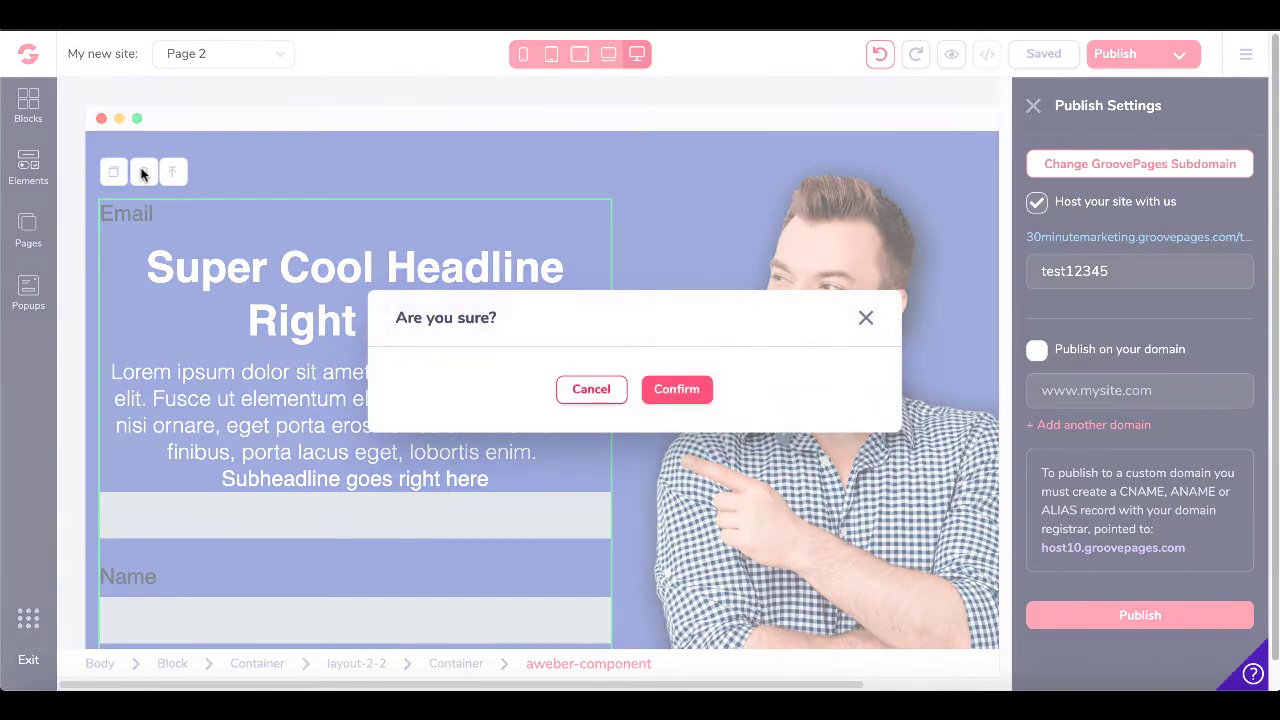
left_click(682, 389)
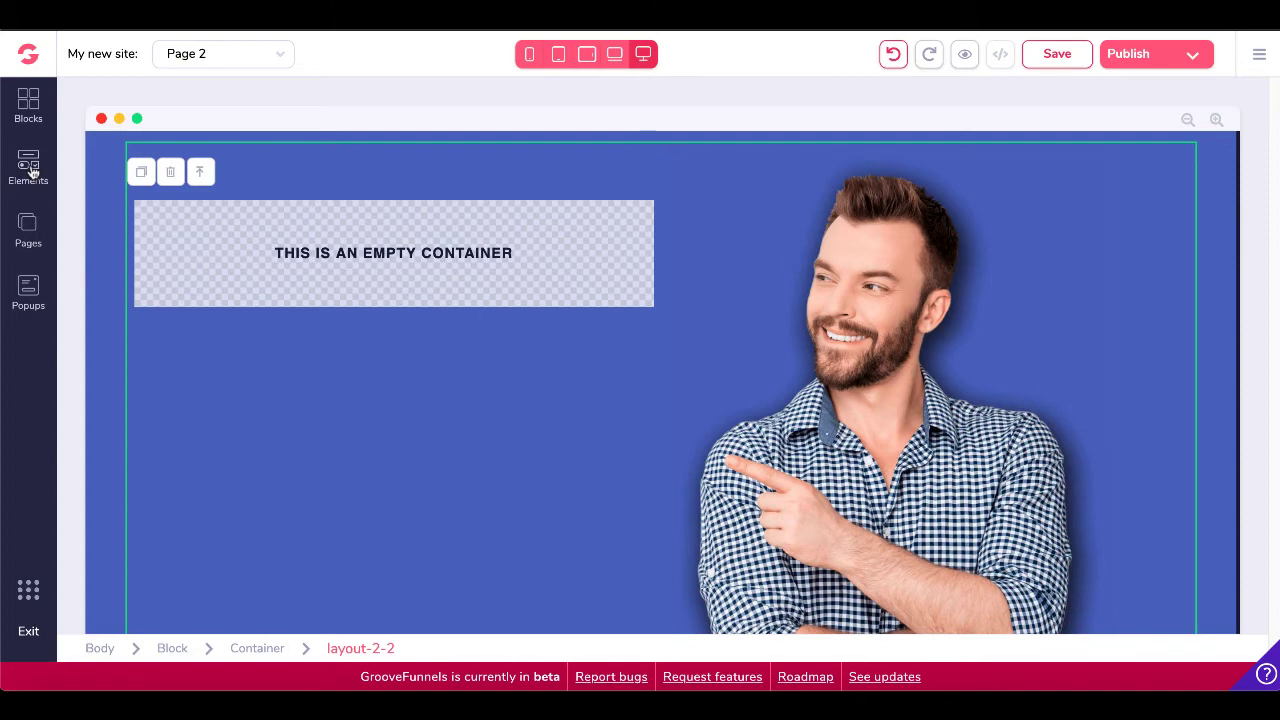
Place an Empty Form element inside the empty container beside the man's image in the hero section
left_click(30, 168)
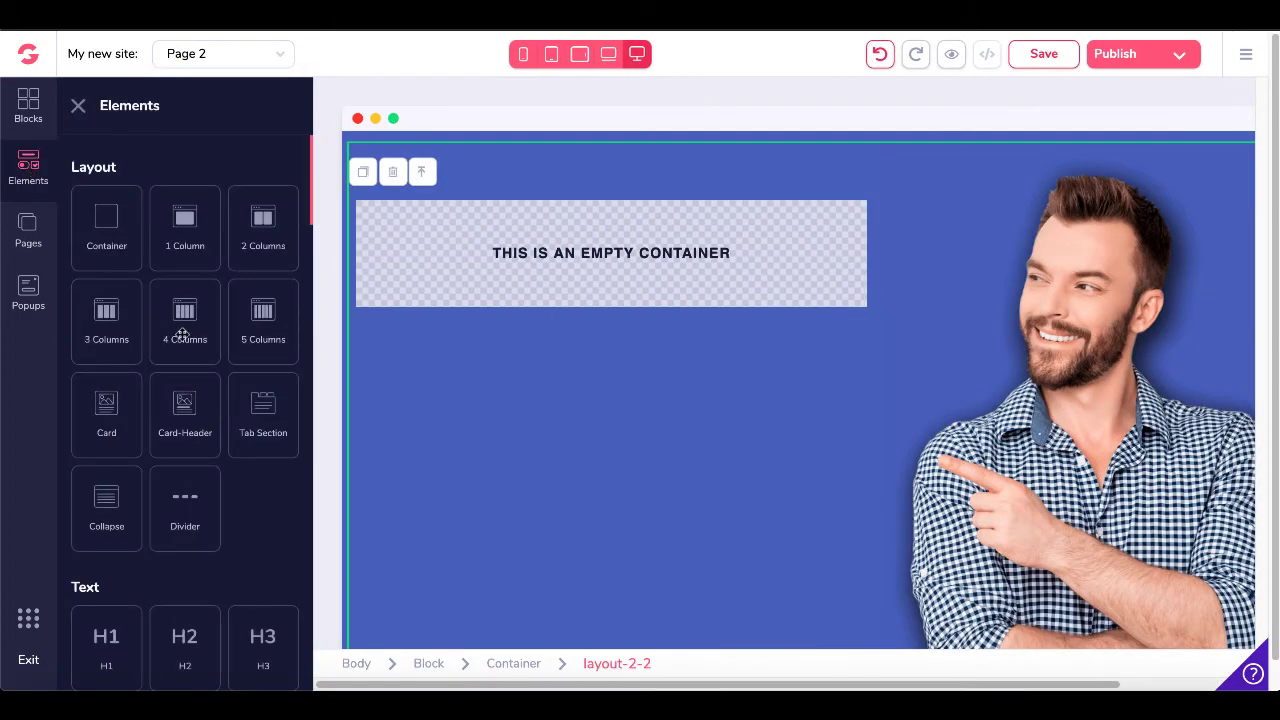
scroll(260, 458, "down", 2)
scroll(163, 160, "up", 2)
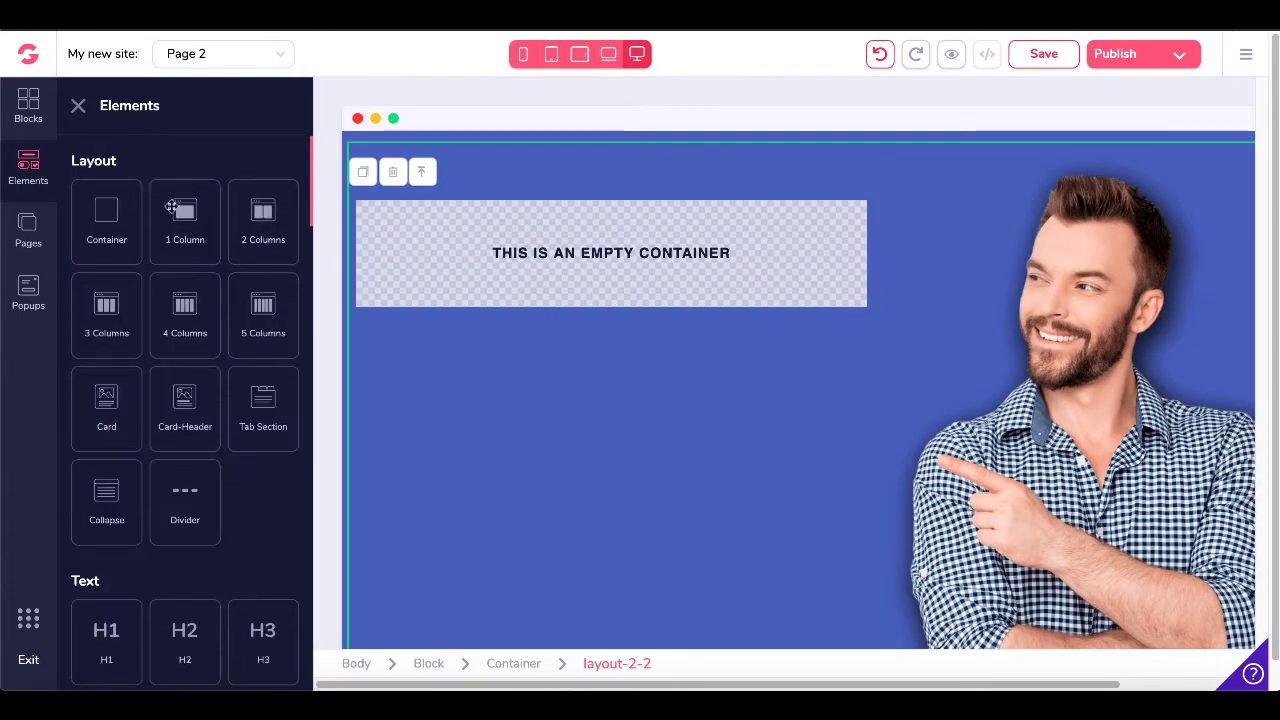
scroll(186, 330, "down", 1)
scroll(186, 330, "down", 12)
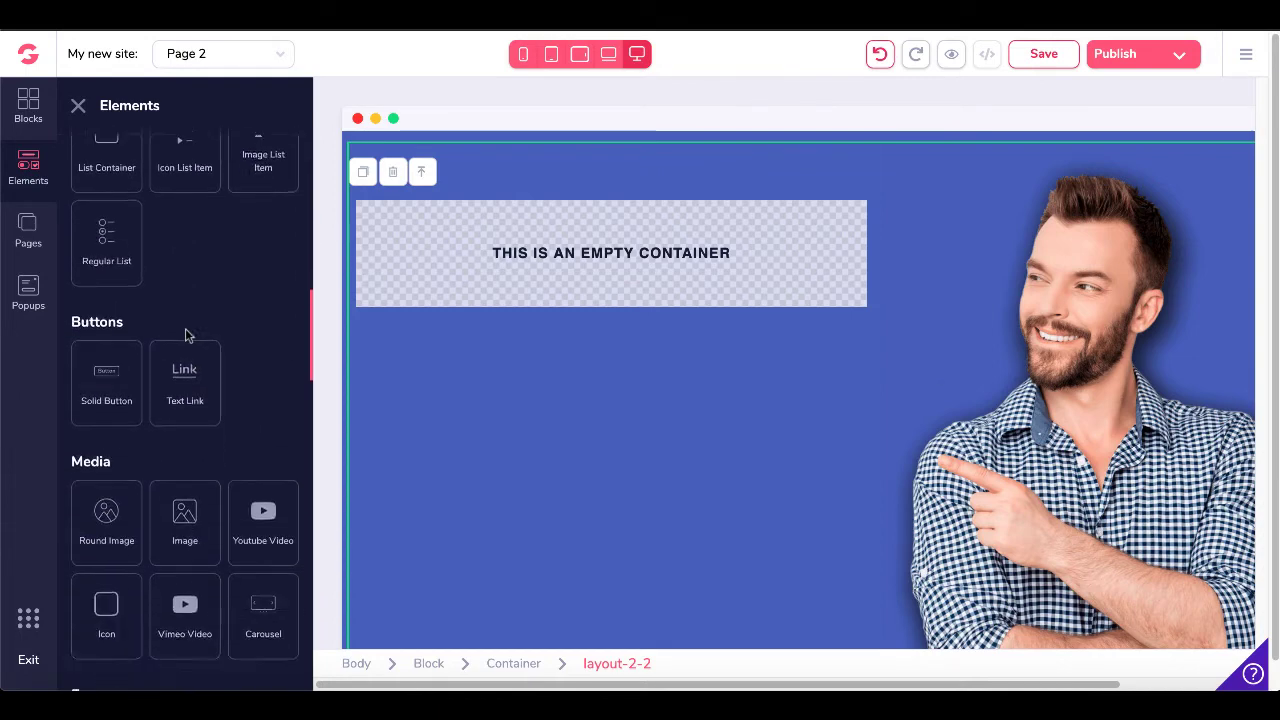
scroll(186, 331, "down", 10)
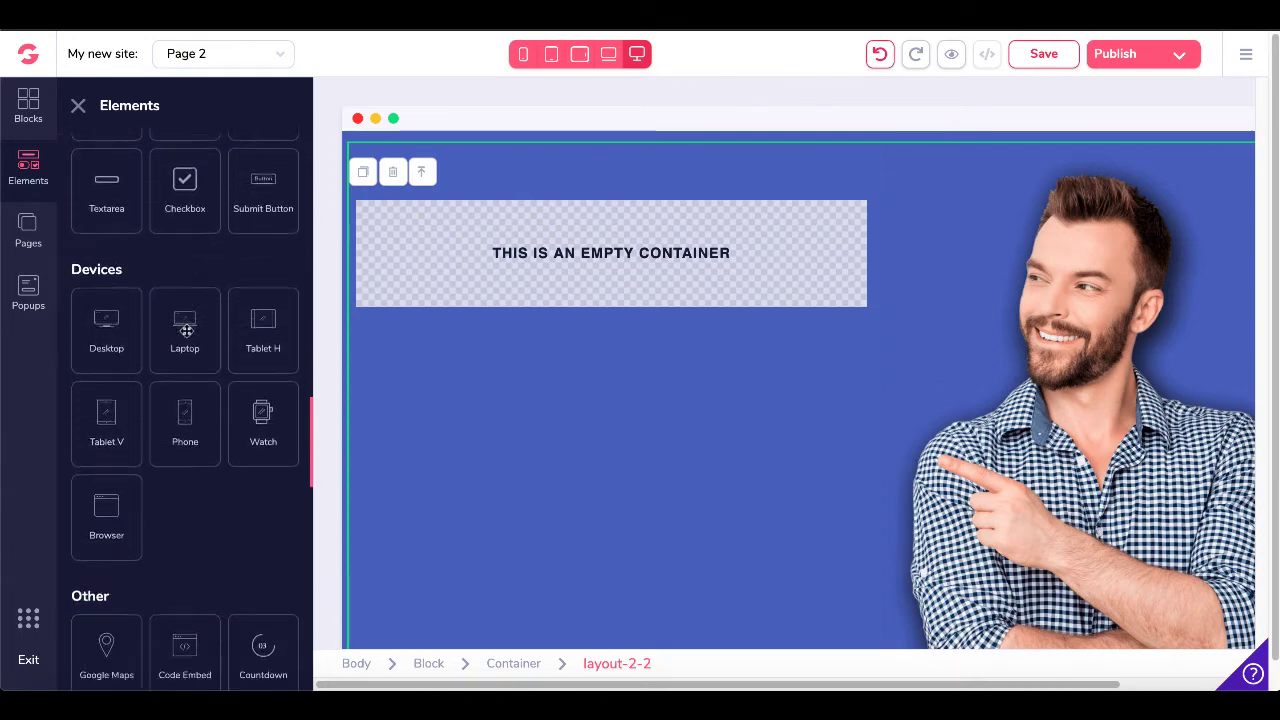
scroll(186, 336, "down", 4)
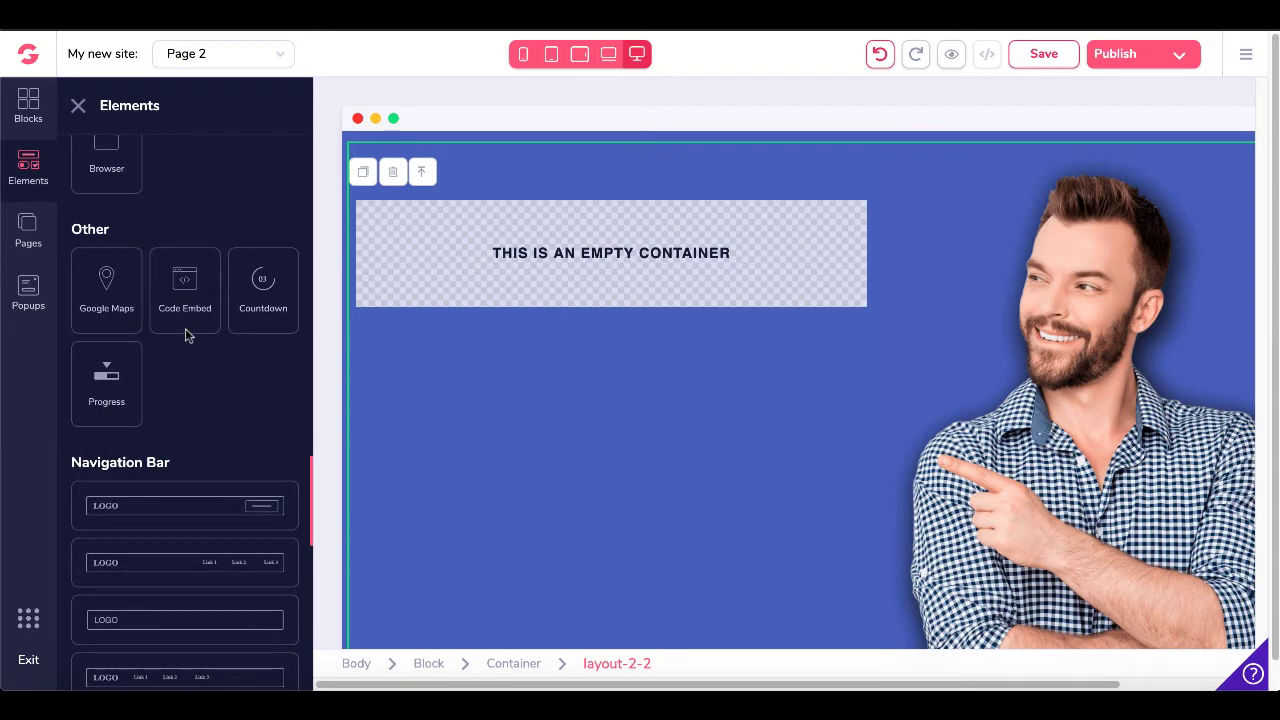
scroll(186, 336, "down", 1)
scroll(186, 336, "down", 10)
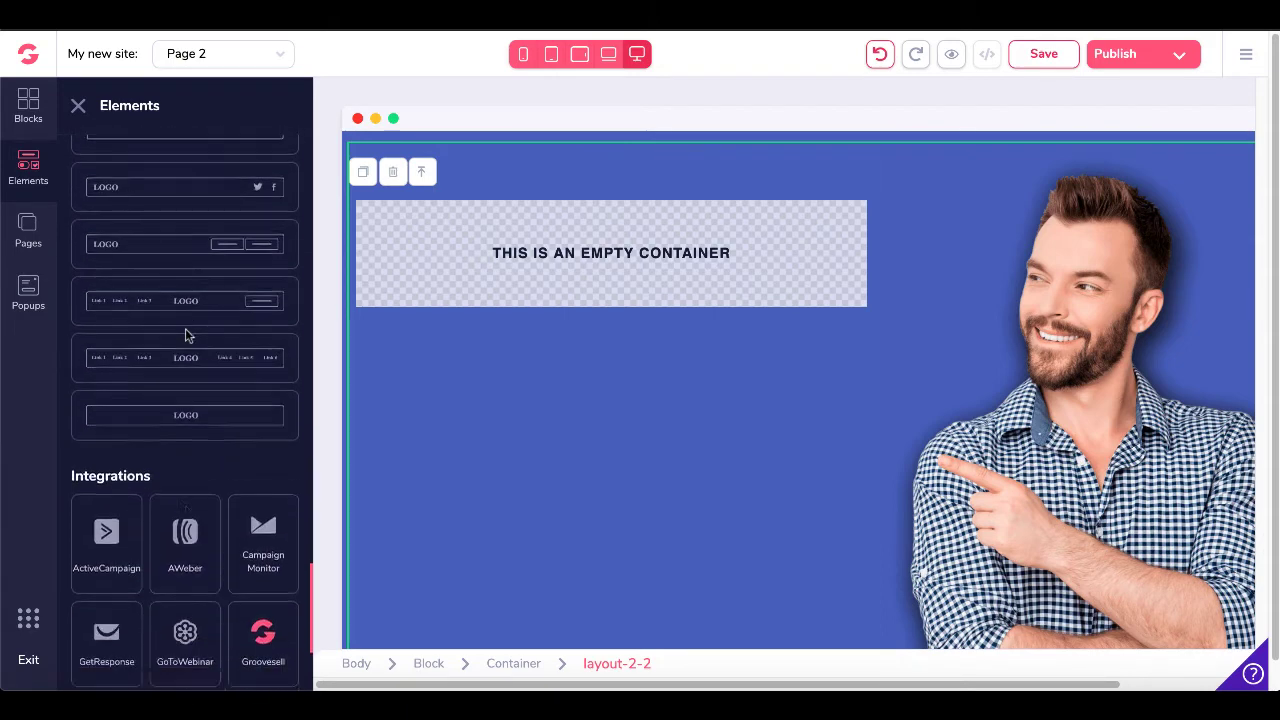
scroll(186, 336, "up", 10)
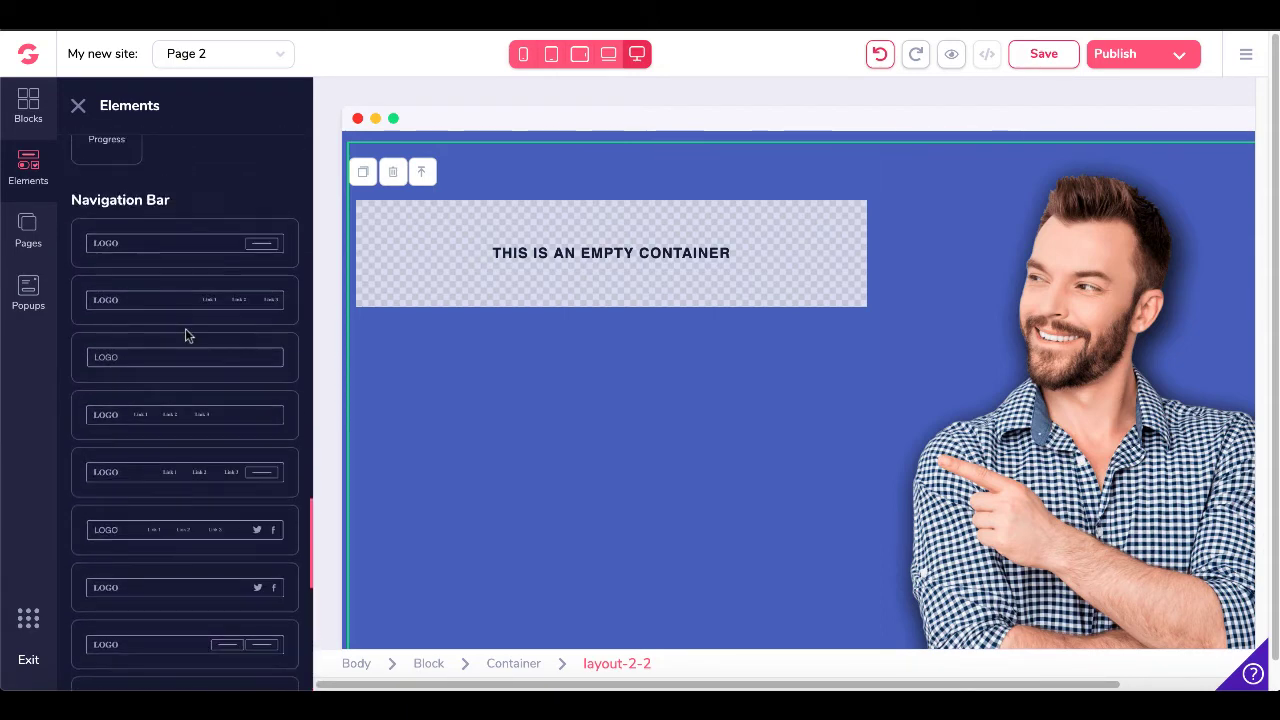
scroll(186, 336, "up", 10)
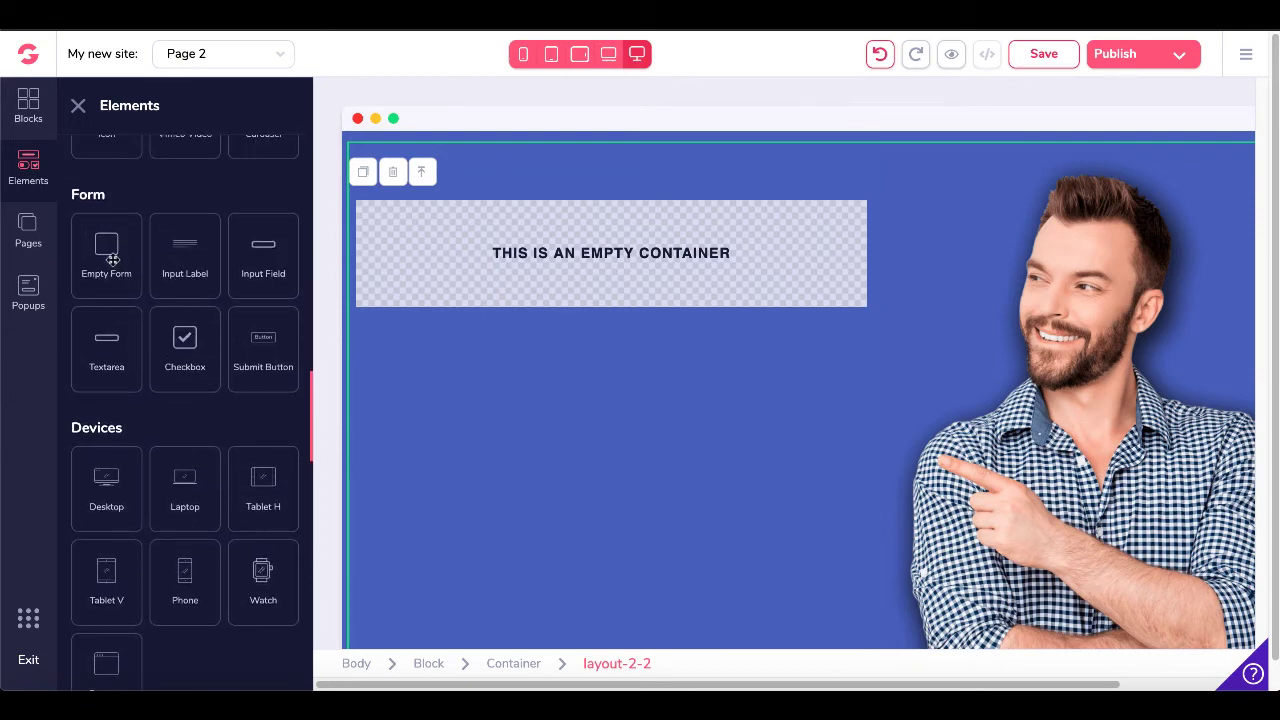
left_click_drag(112, 261, 549, 257)
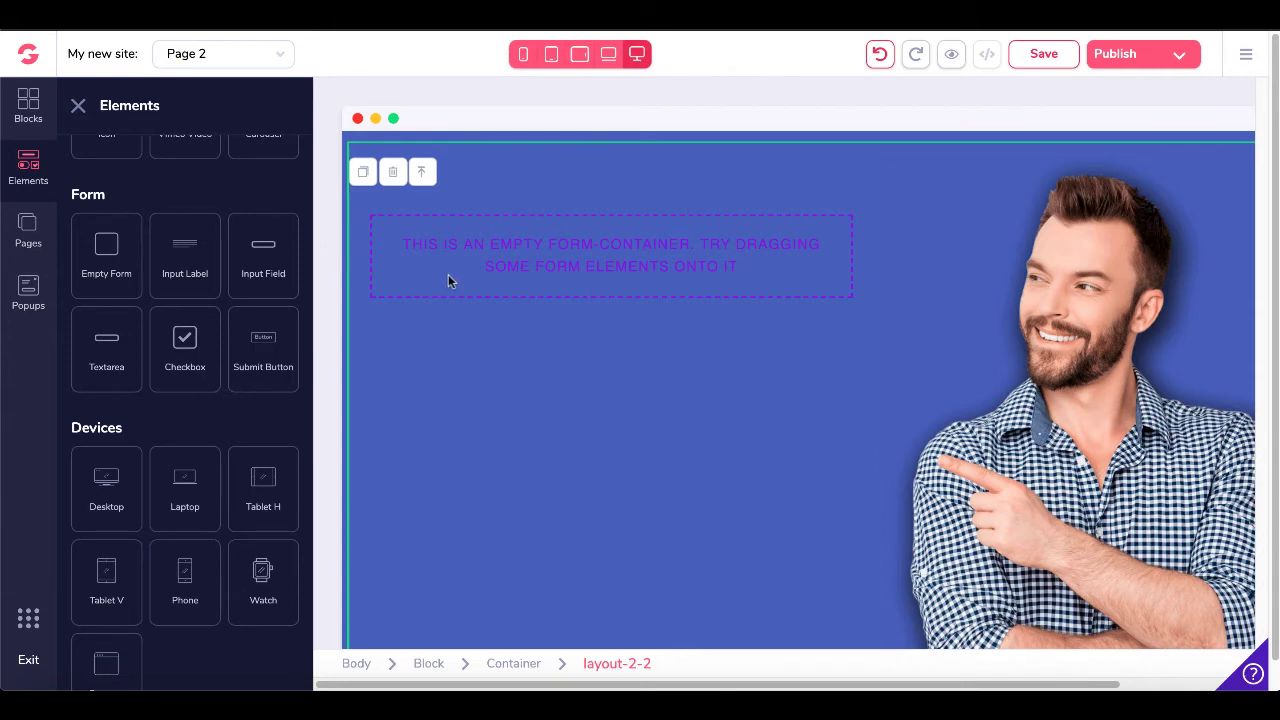
Configure the form container with the Integration form action, the AWeber integration and the list "Fixin' too get some emails"
left_click(550, 272)
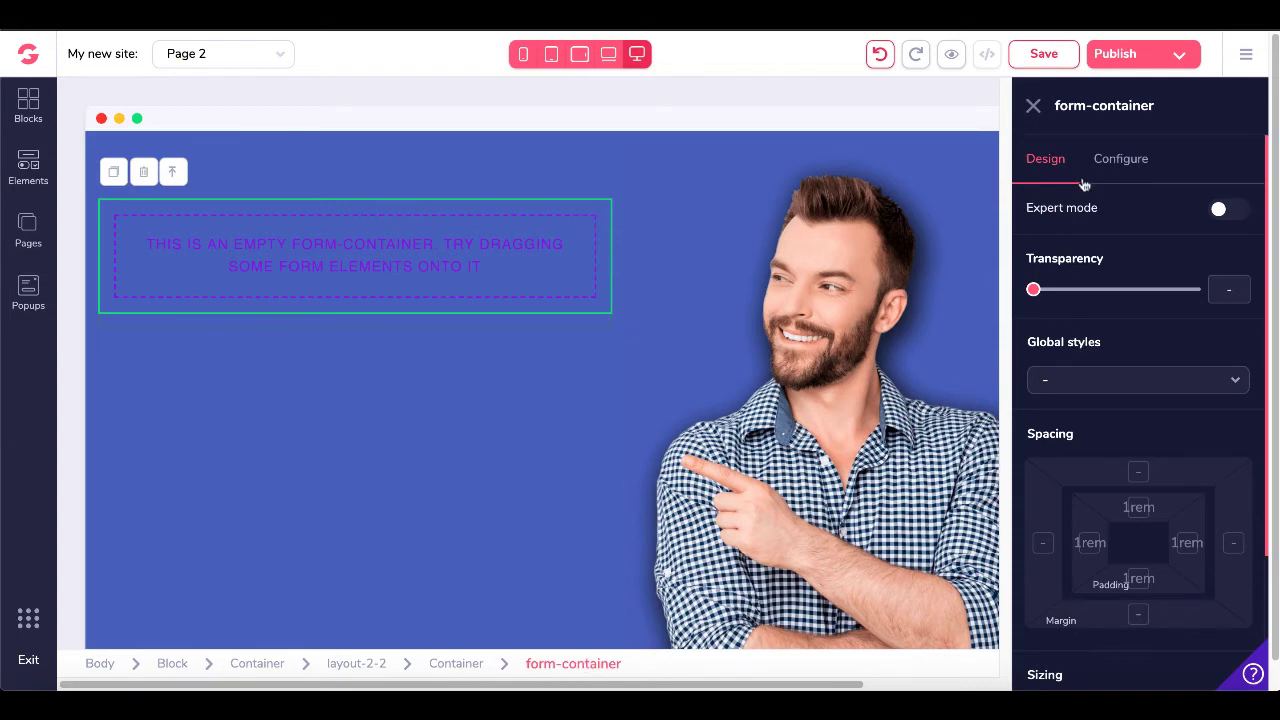
left_click(1122, 162)
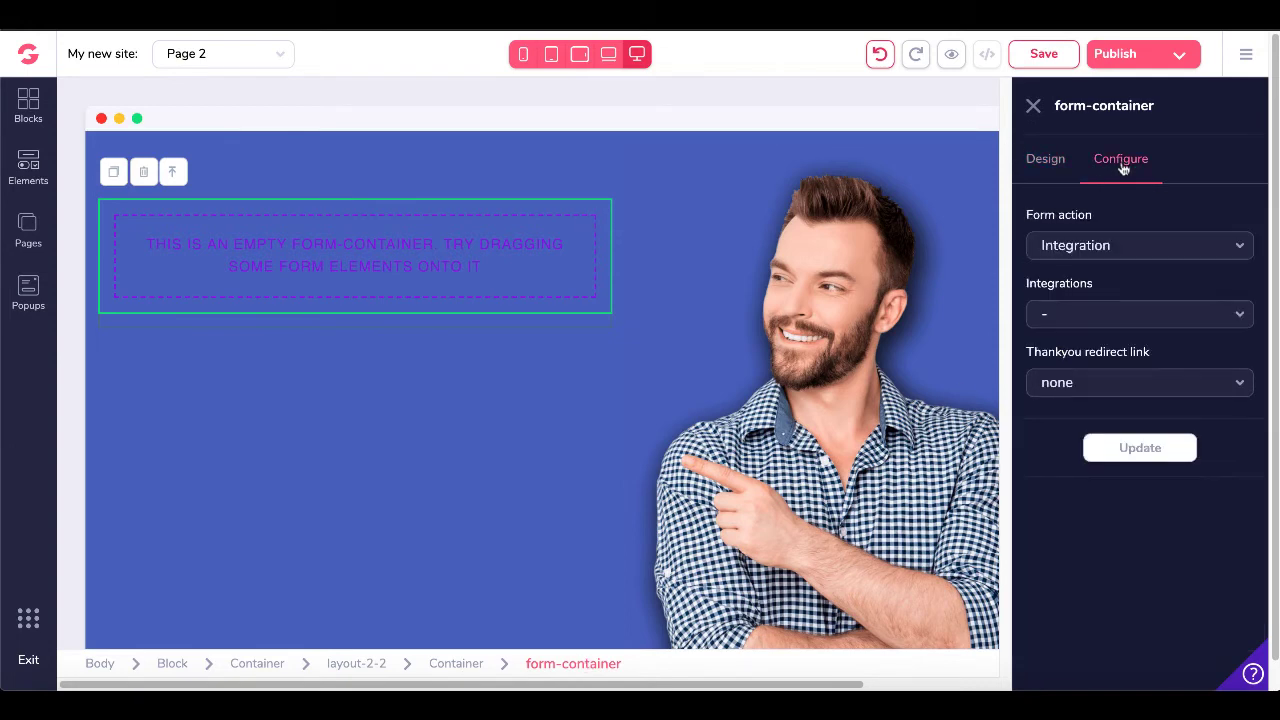
left_click(1116, 246)
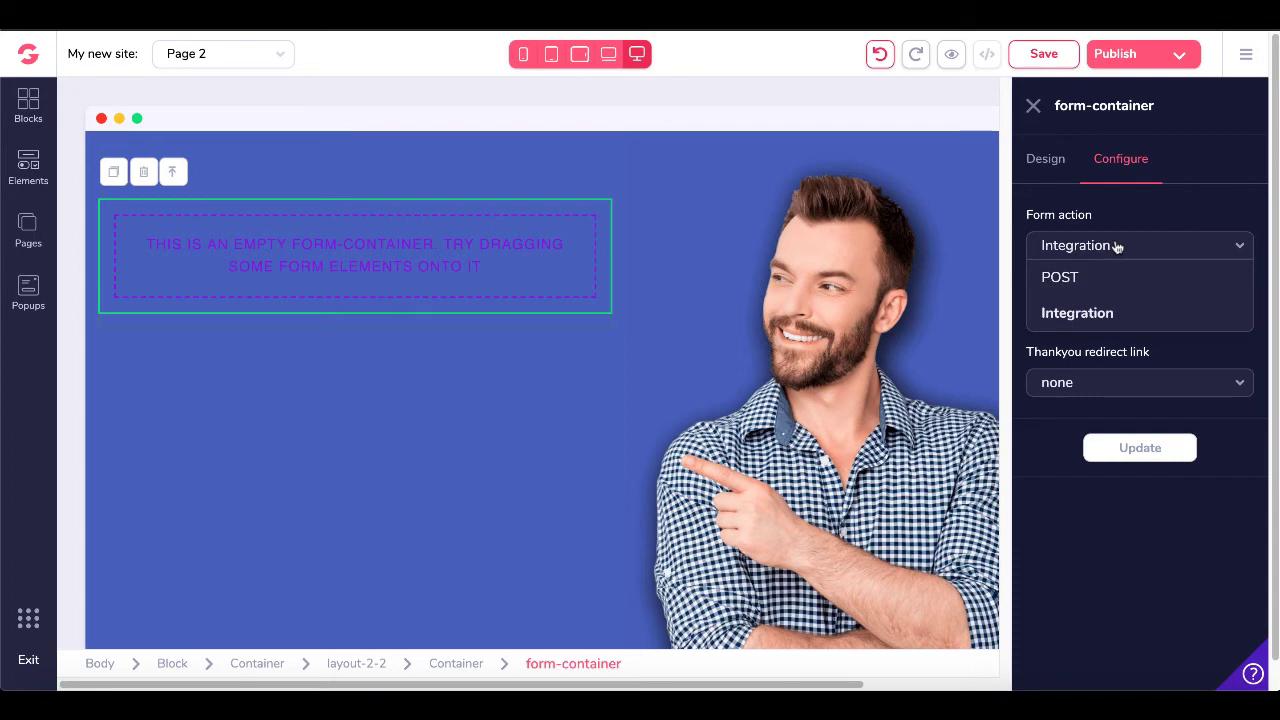
left_click(1109, 313)
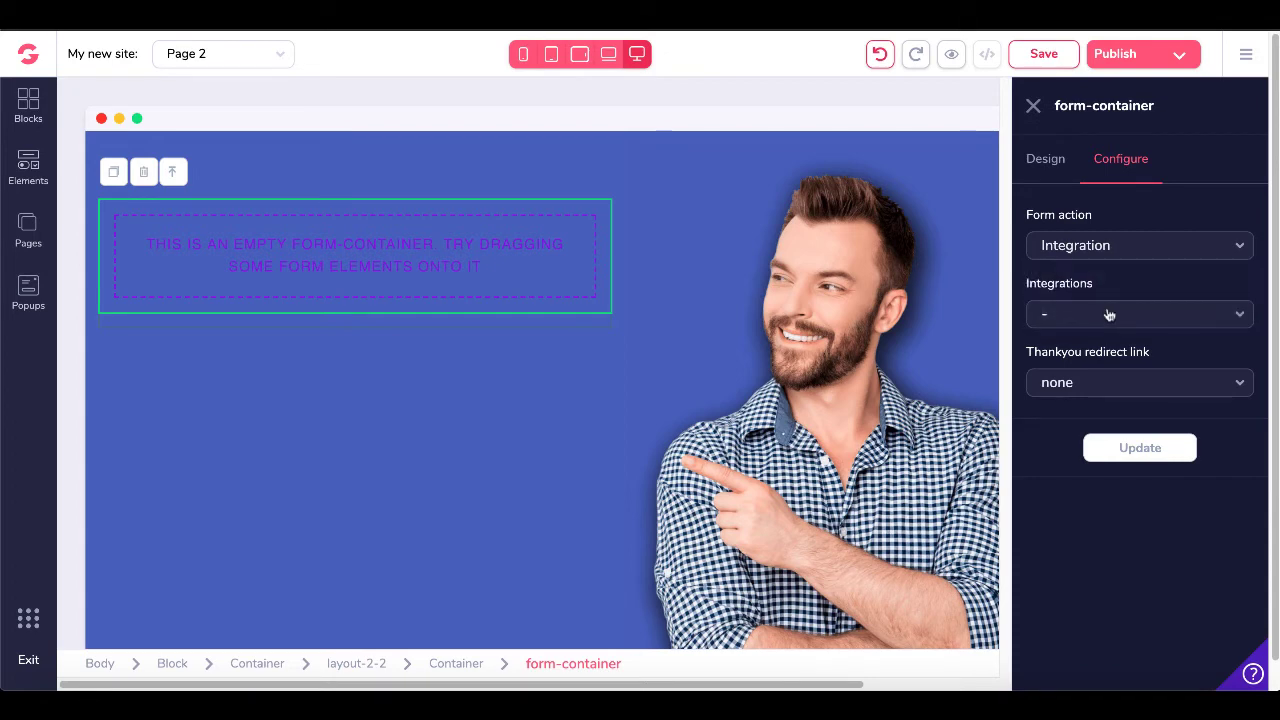
left_click(1109, 314)
left_click(1096, 348)
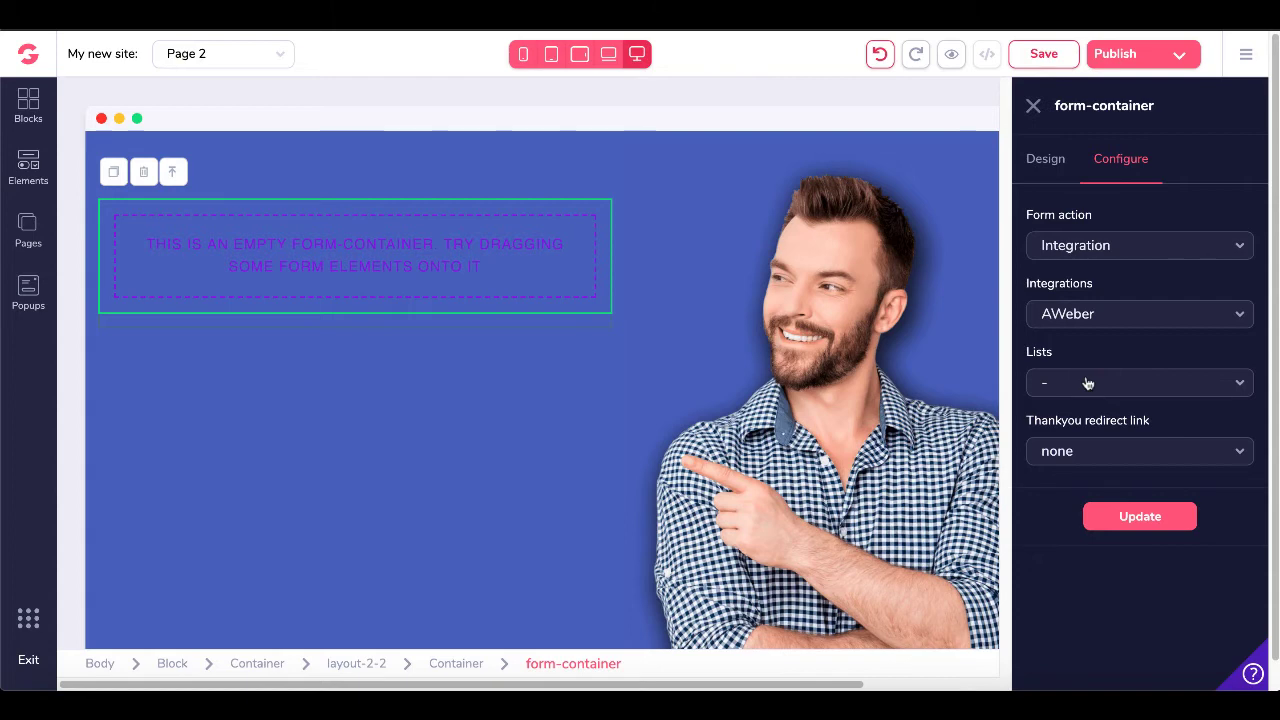
left_click(1088, 383)
left_click(1080, 412)
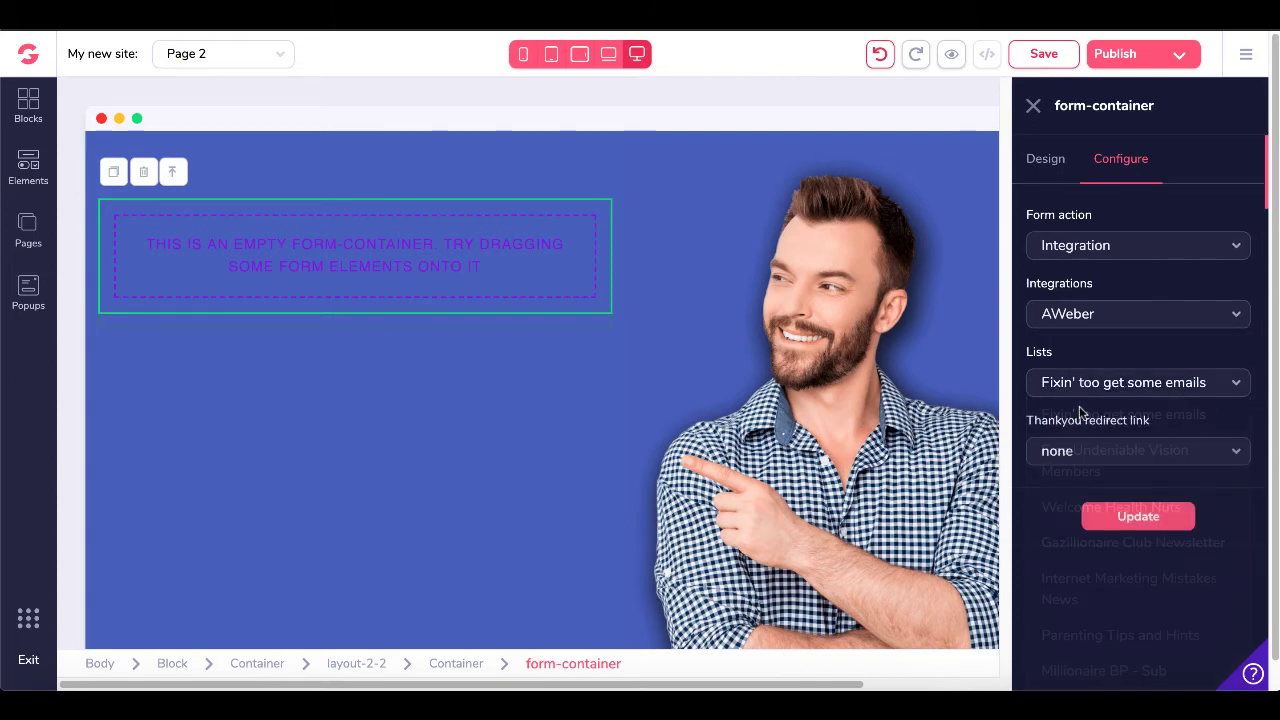
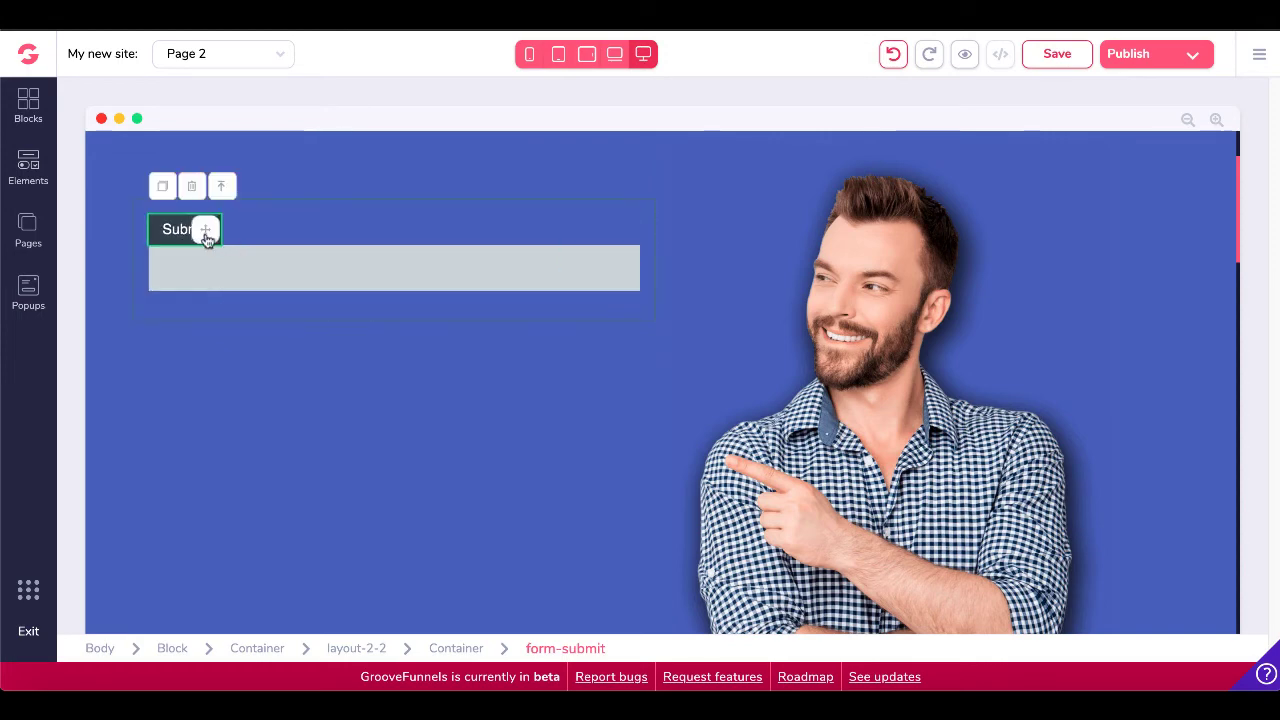
Move the Submit button below the form's input field, and set that field's input ID and input name to "name"
left_click_drag(207, 238, 214, 277)
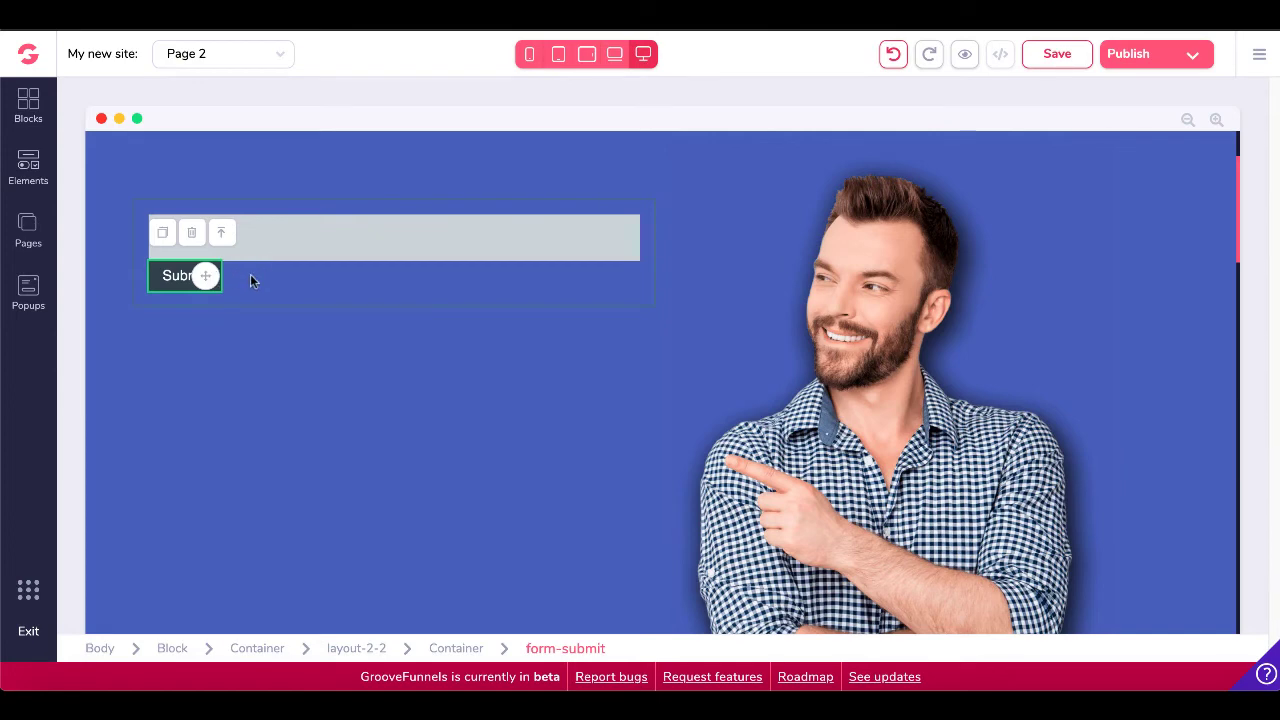
left_click(264, 245)
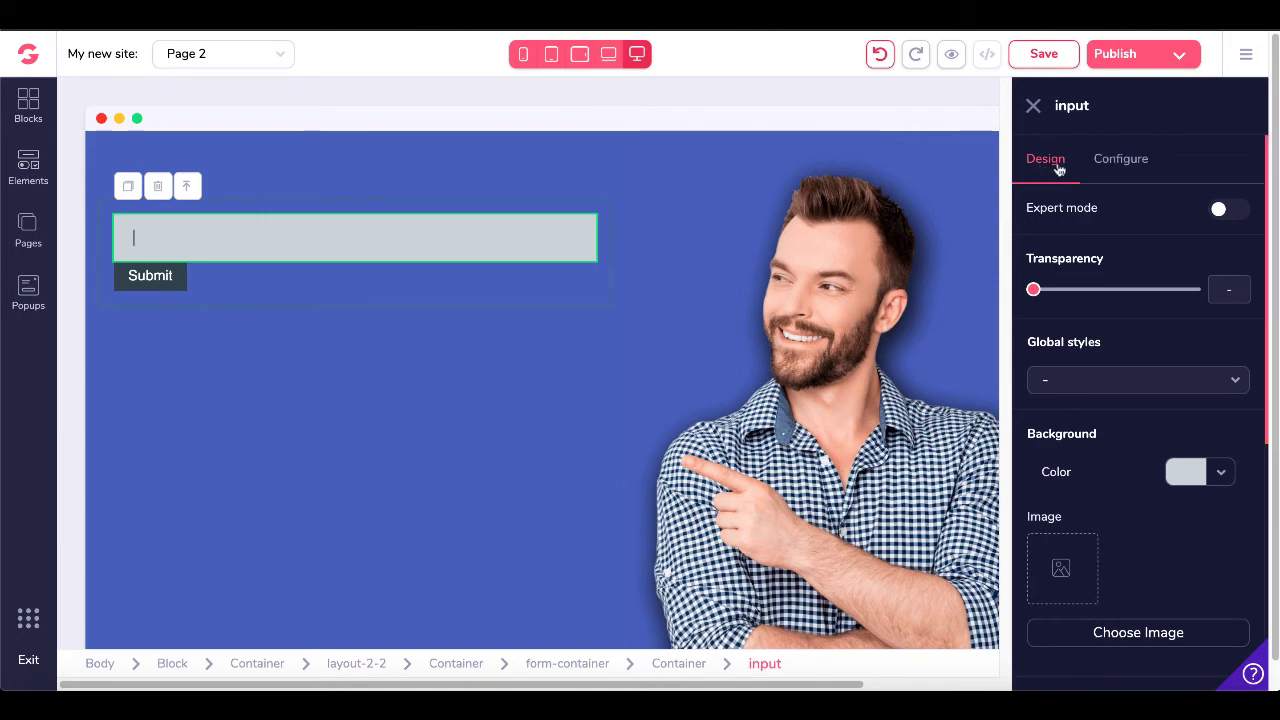
left_click(1128, 160)
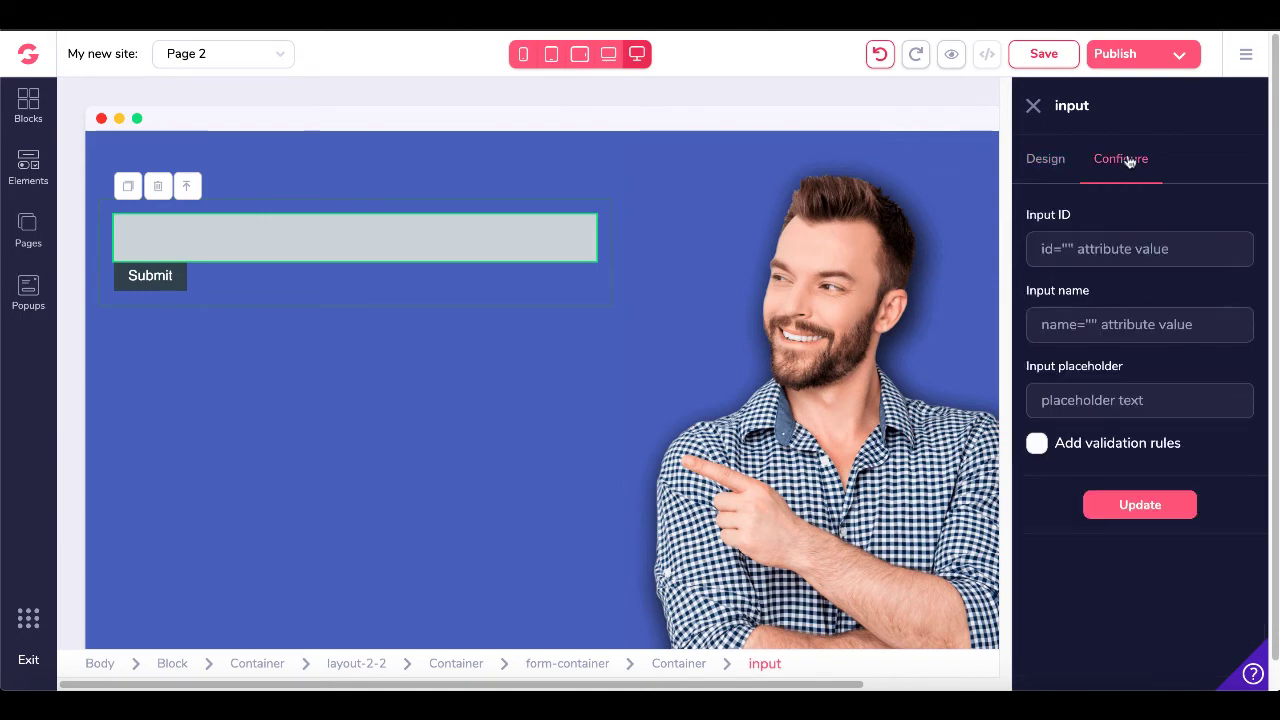
left_click(1053, 248)
type("name")
key("Tab")
type("na")
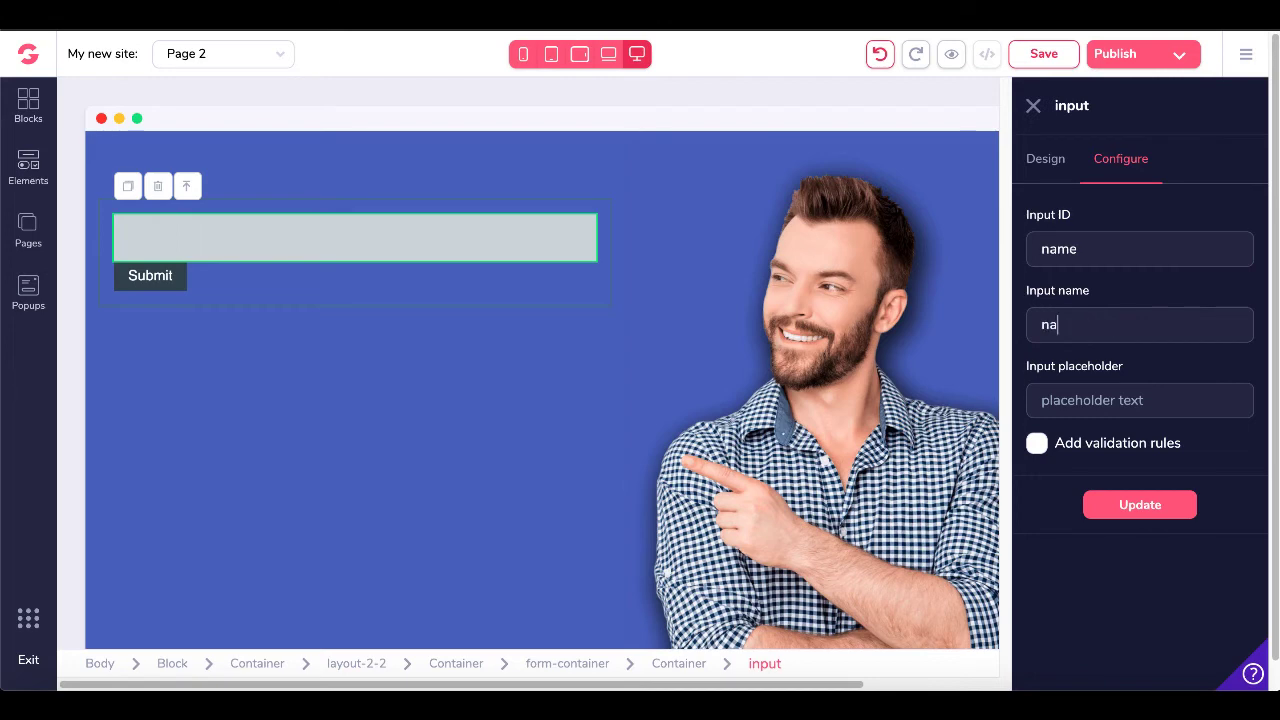
type("me")
Set the name field's placeholder to "Enter Your Name" and apply the field settings
left_click(1100, 395)
type("Enter Y")
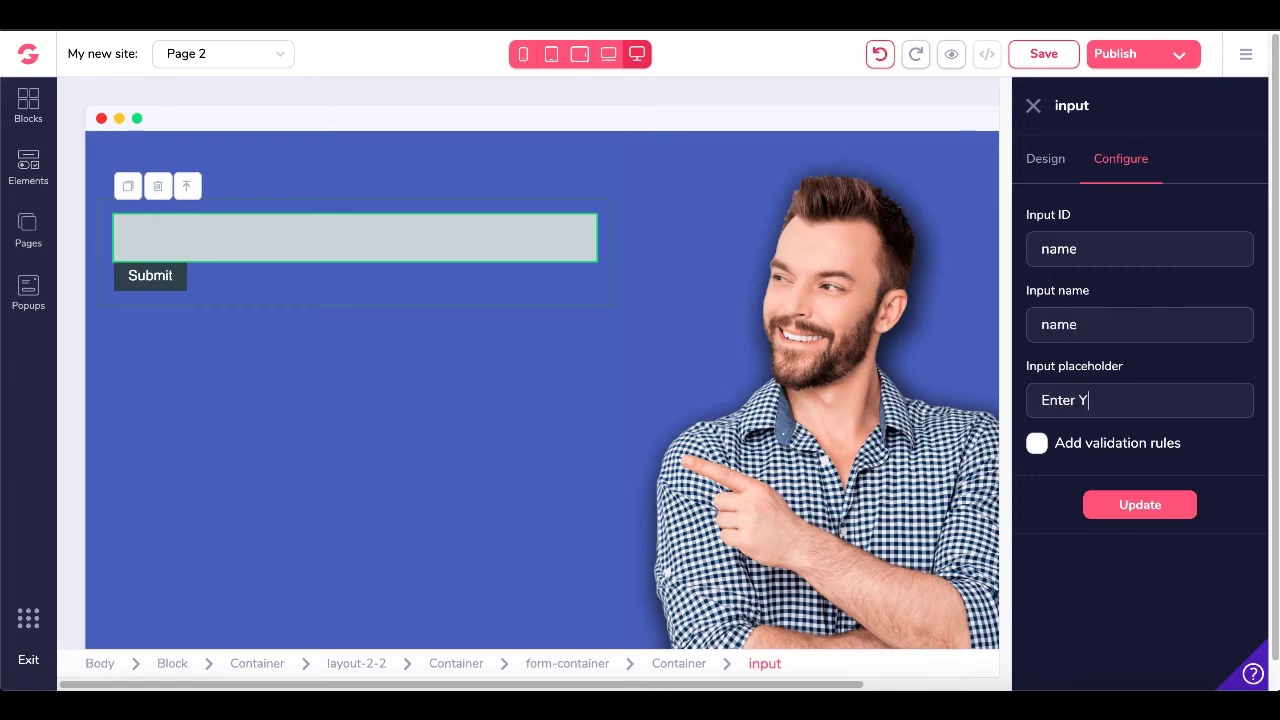
type("our Name")
left_click(1129, 507)
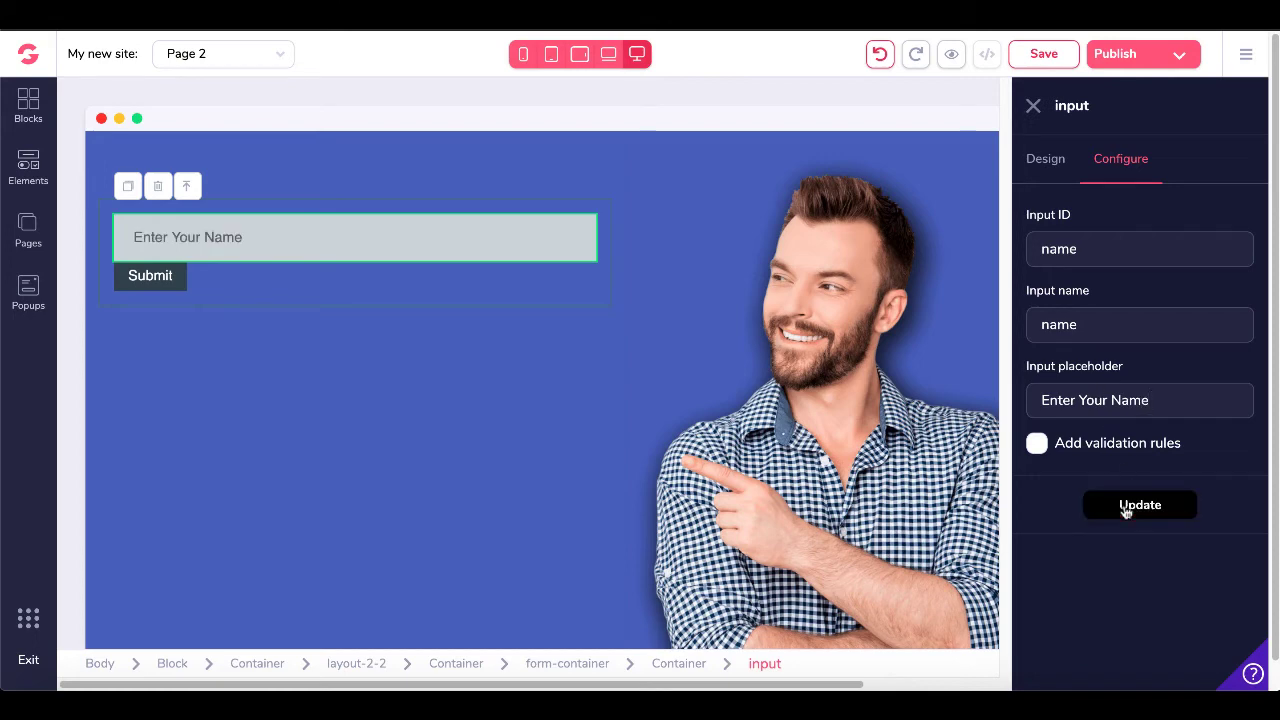
left_click(262, 236)
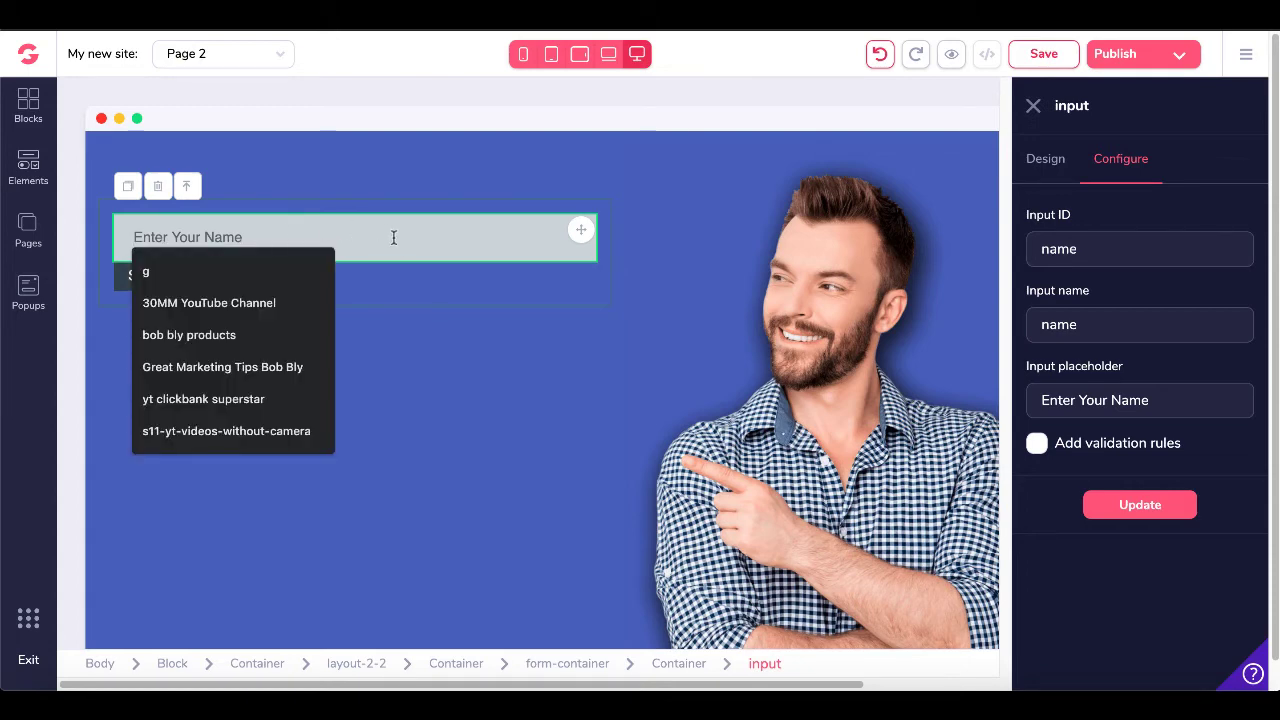
left_click(403, 271)
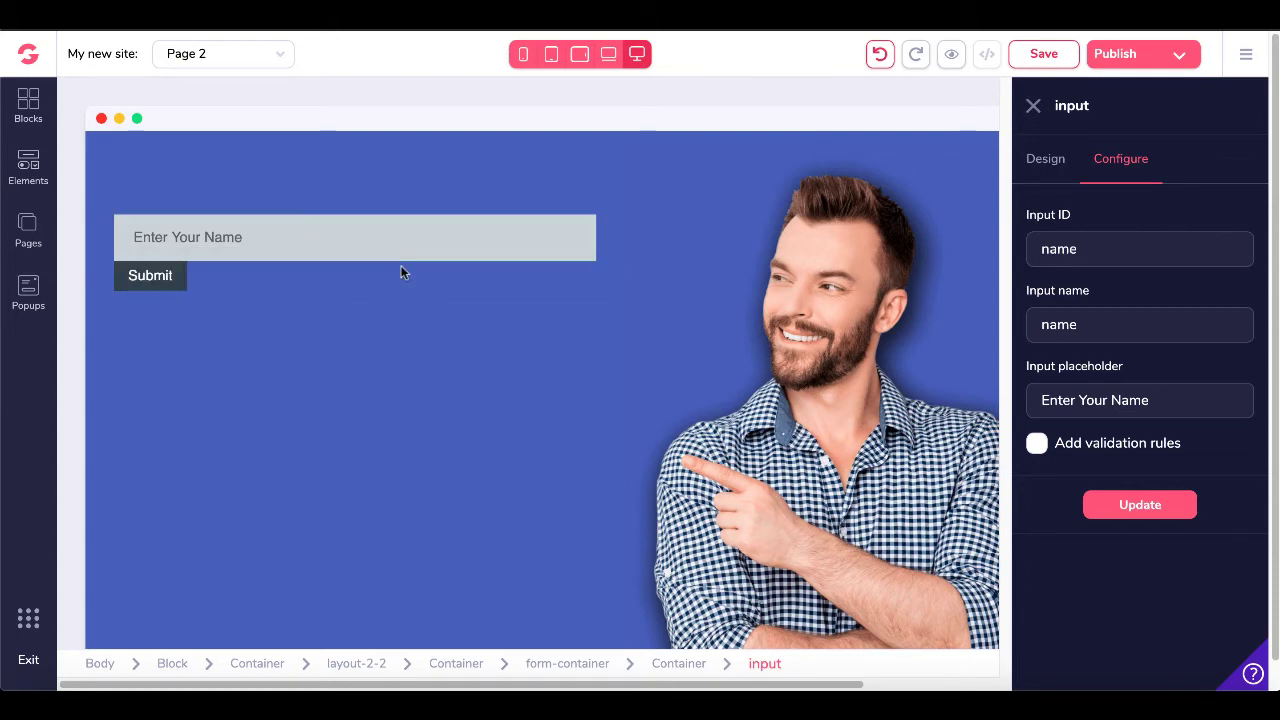
Add a second input field to the form between the name field and the Submit button
left_click(30, 168)
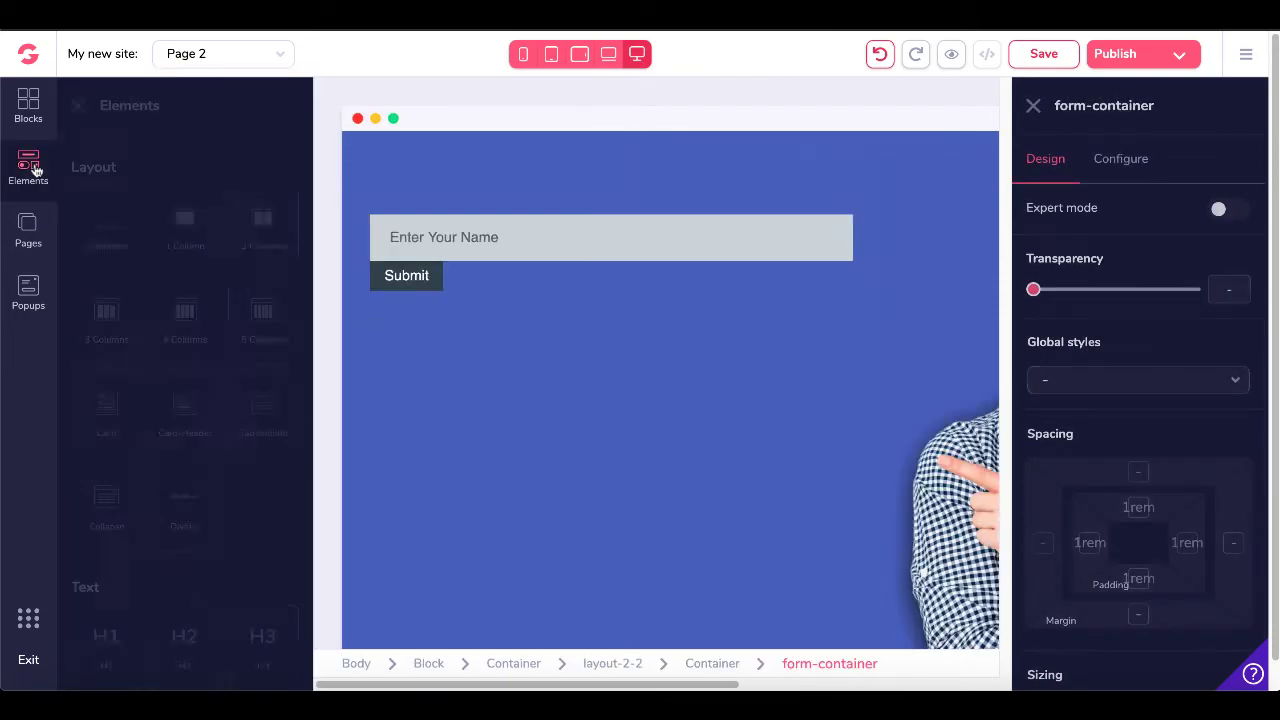
scroll(157, 425, "down", 3)
scroll(157, 425, "down", 9)
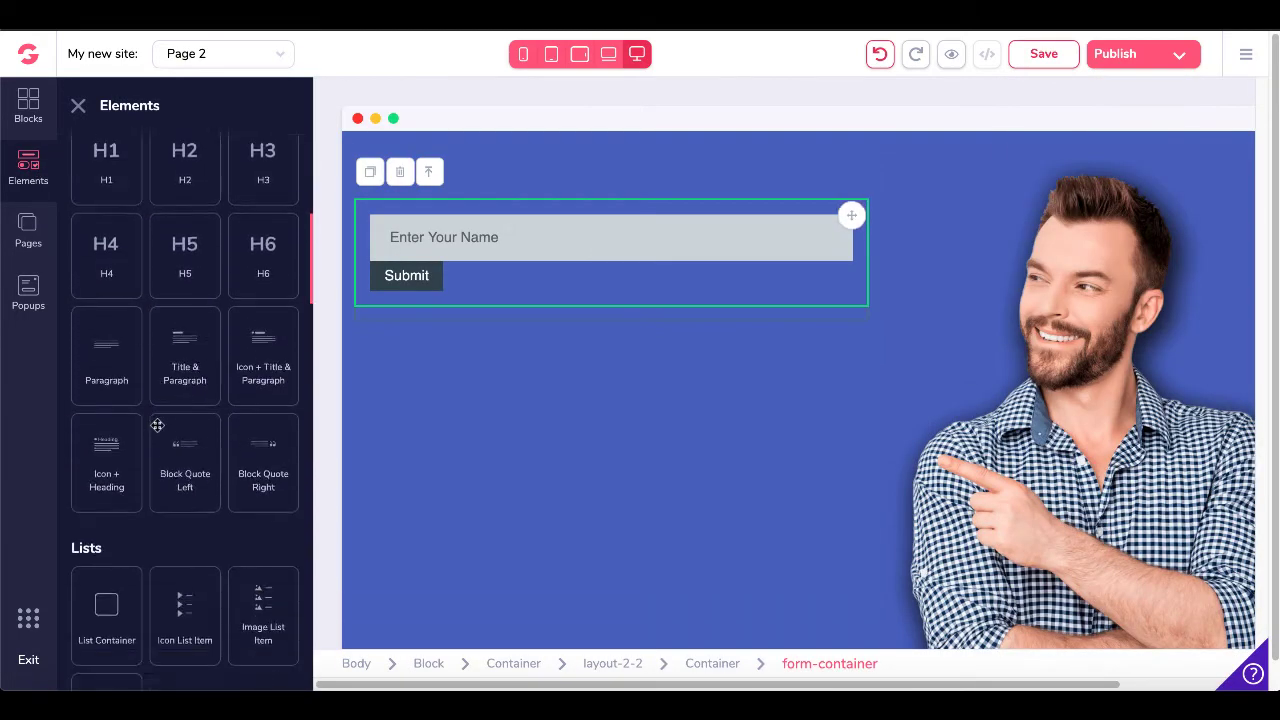
scroll(157, 425, "down", 2)
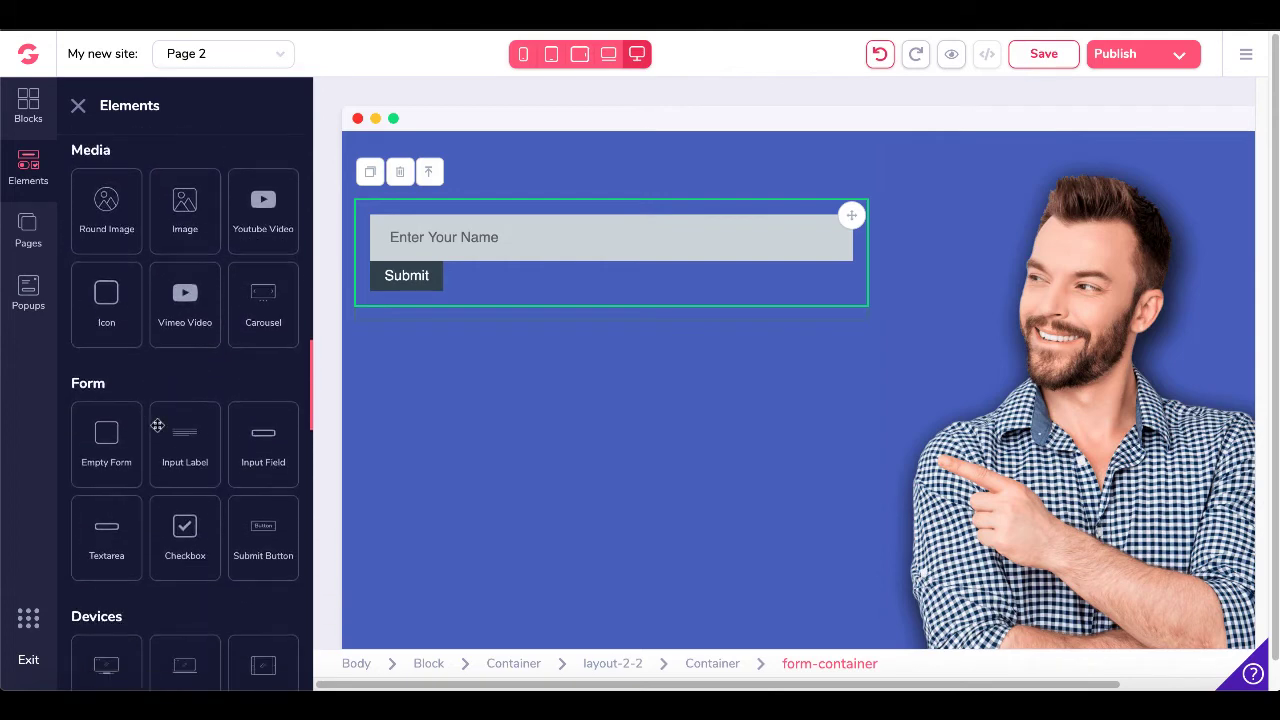
left_click_drag(263, 457, 501, 294)
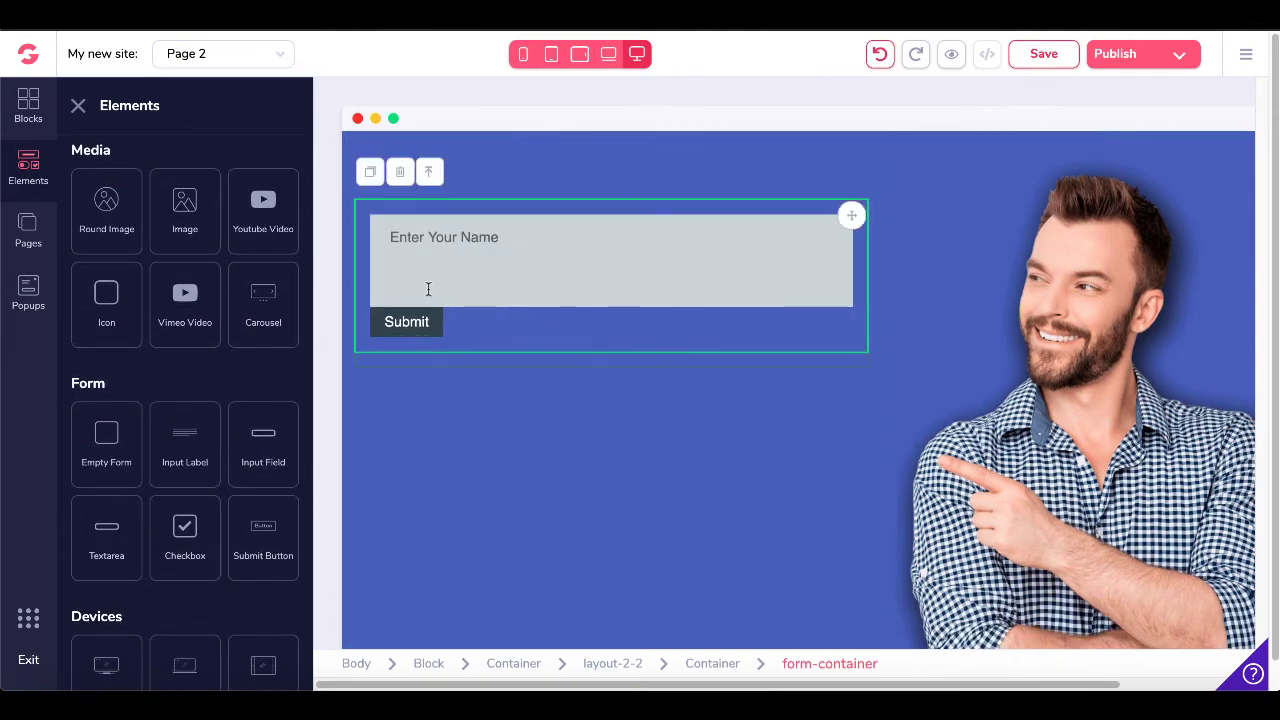
Set the second input field's input ID and input name to "email"
left_click(428, 289)
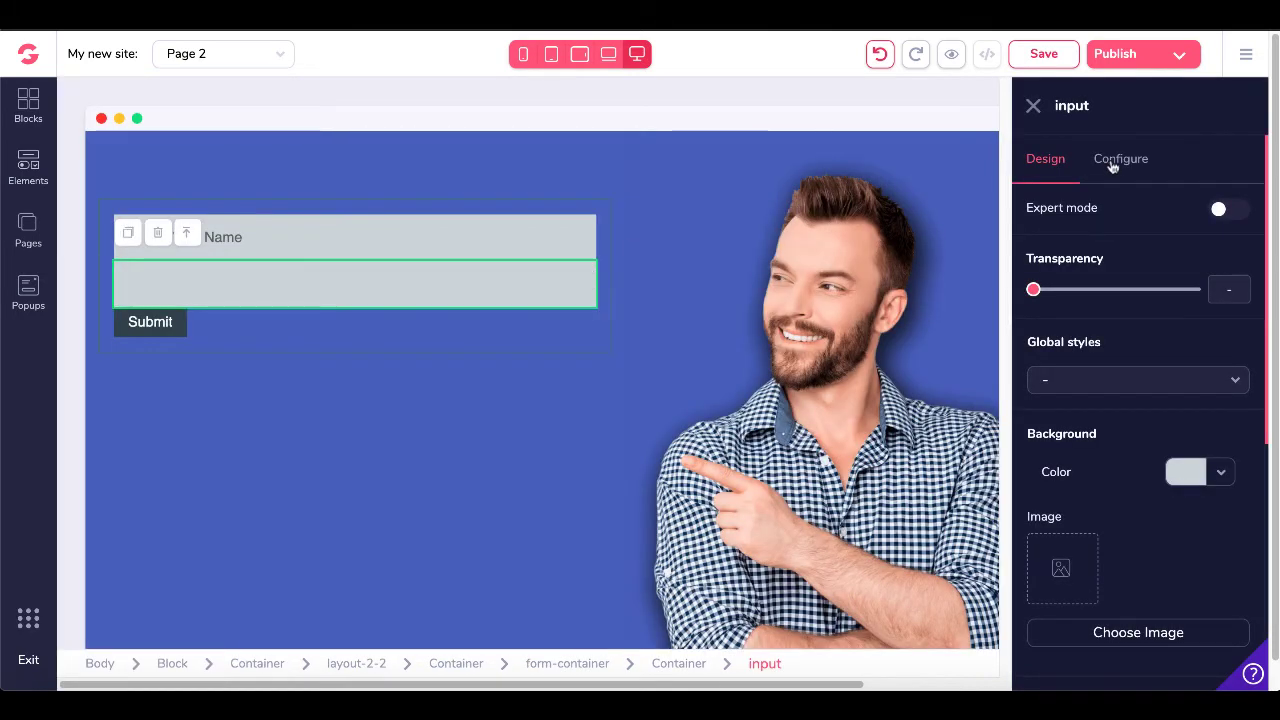
left_click(1112, 163)
left_click(1090, 246)
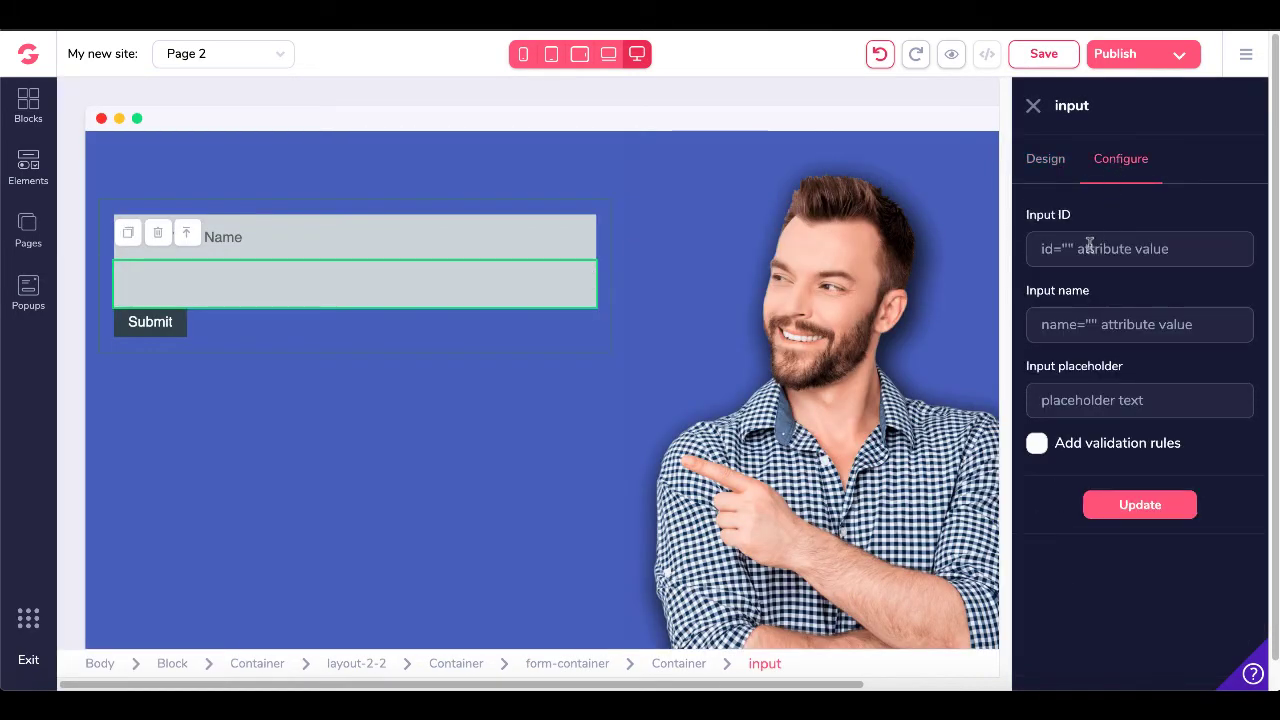
type("email")
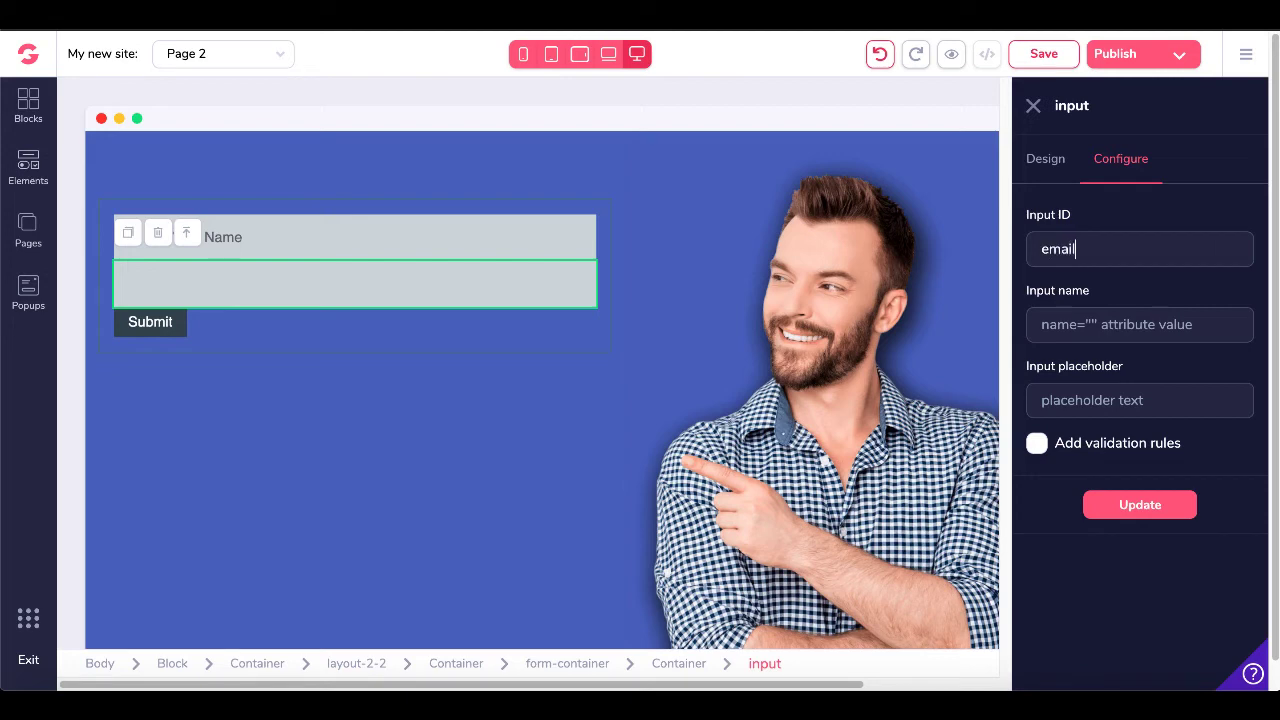
type("email")
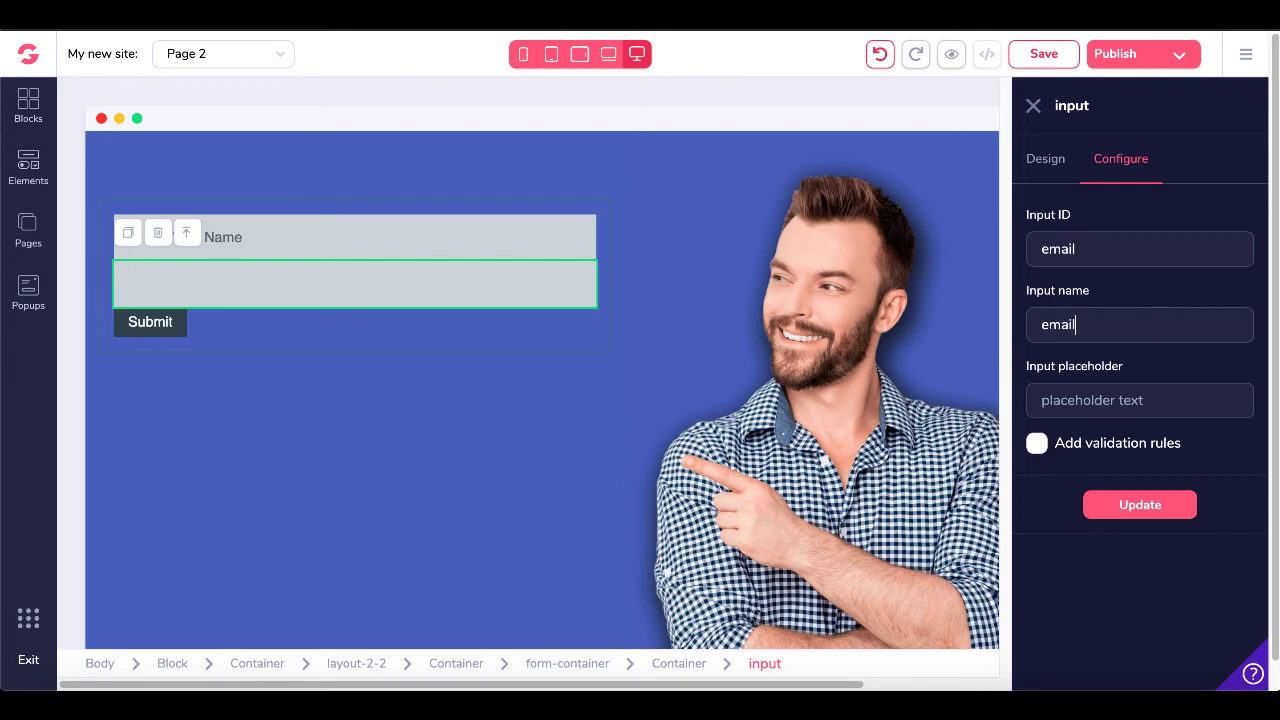
Set the email field's placeholder to "Enter Your Primary Email" and apply the field settings
left_click(1080, 400)
type("Enter")
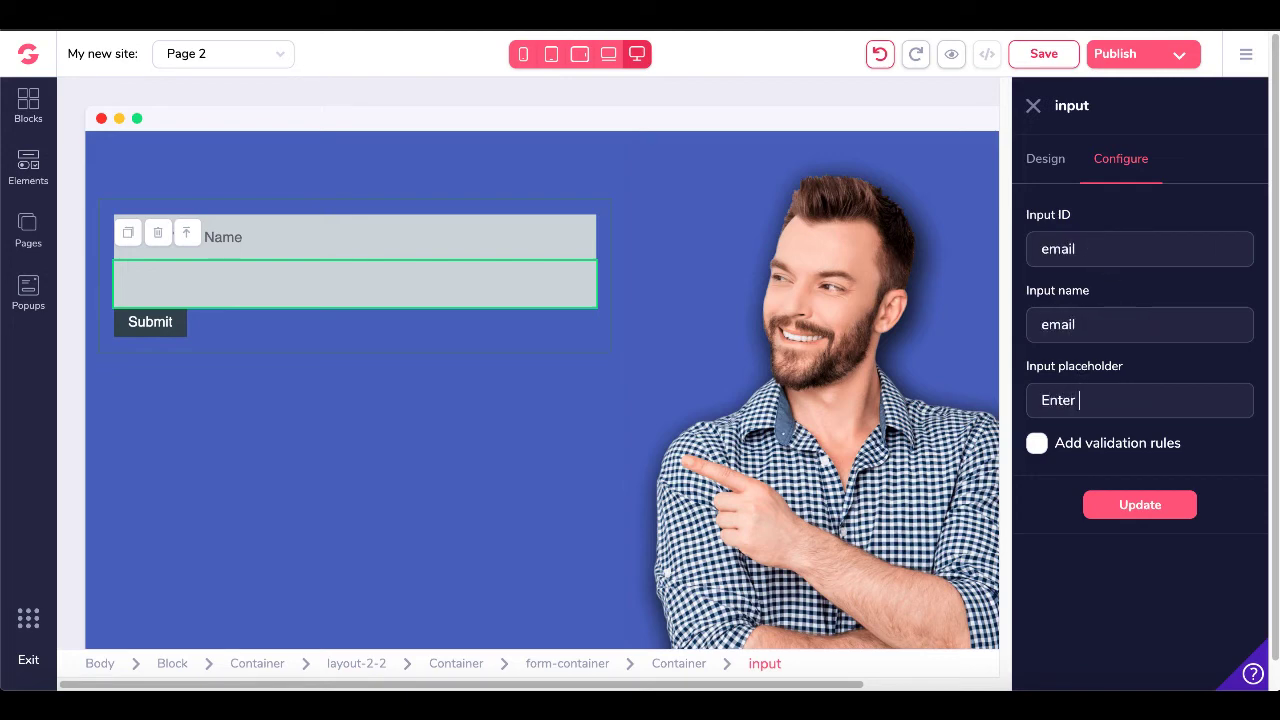
type(" Emai")
key("BackSpace")
key("BackSpace")
key("BackSpace")
key("BackSpace")
type("Your Primary Email")
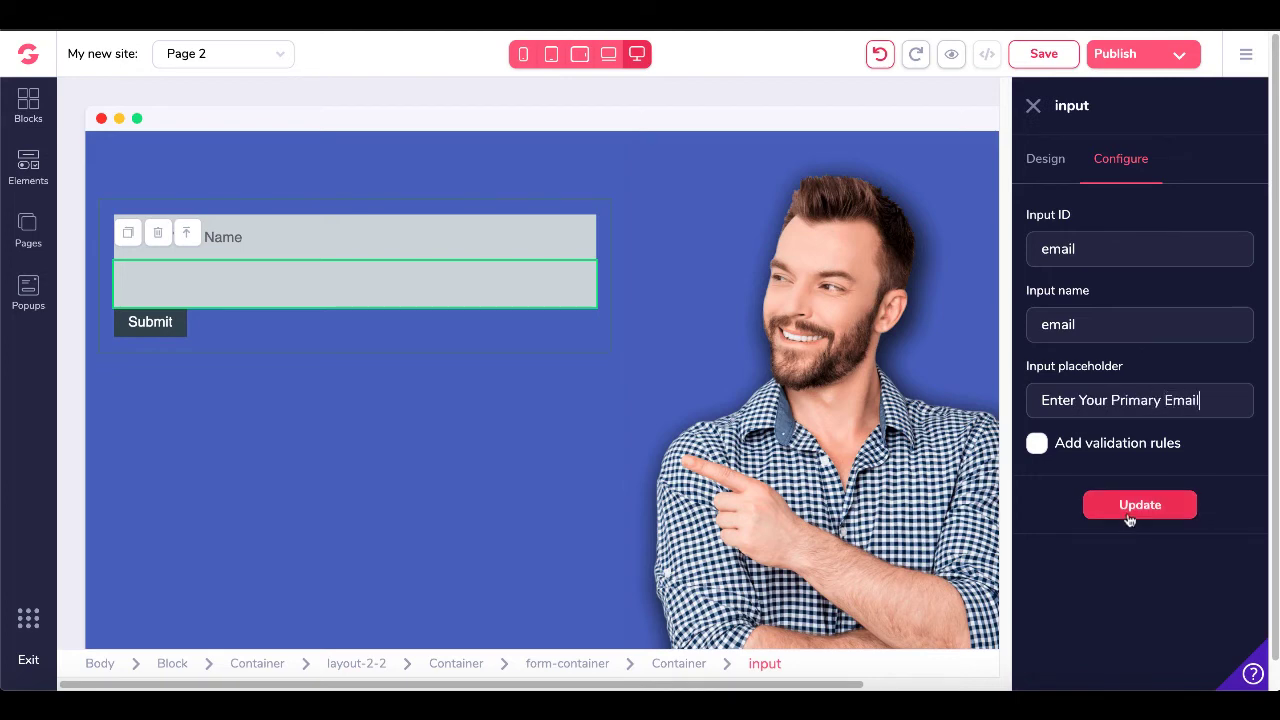
left_click(1130, 516)
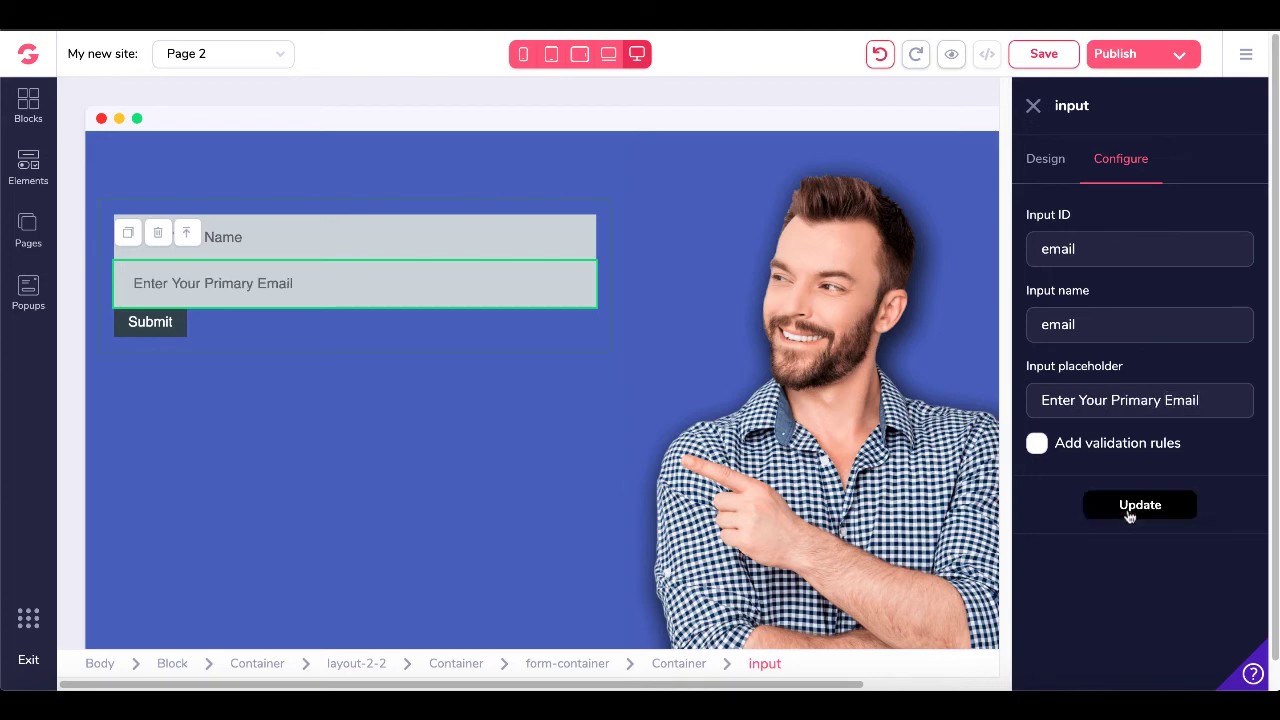
Configure the form's Submit button with the Submit button action and apply its settings
left_click(178, 333)
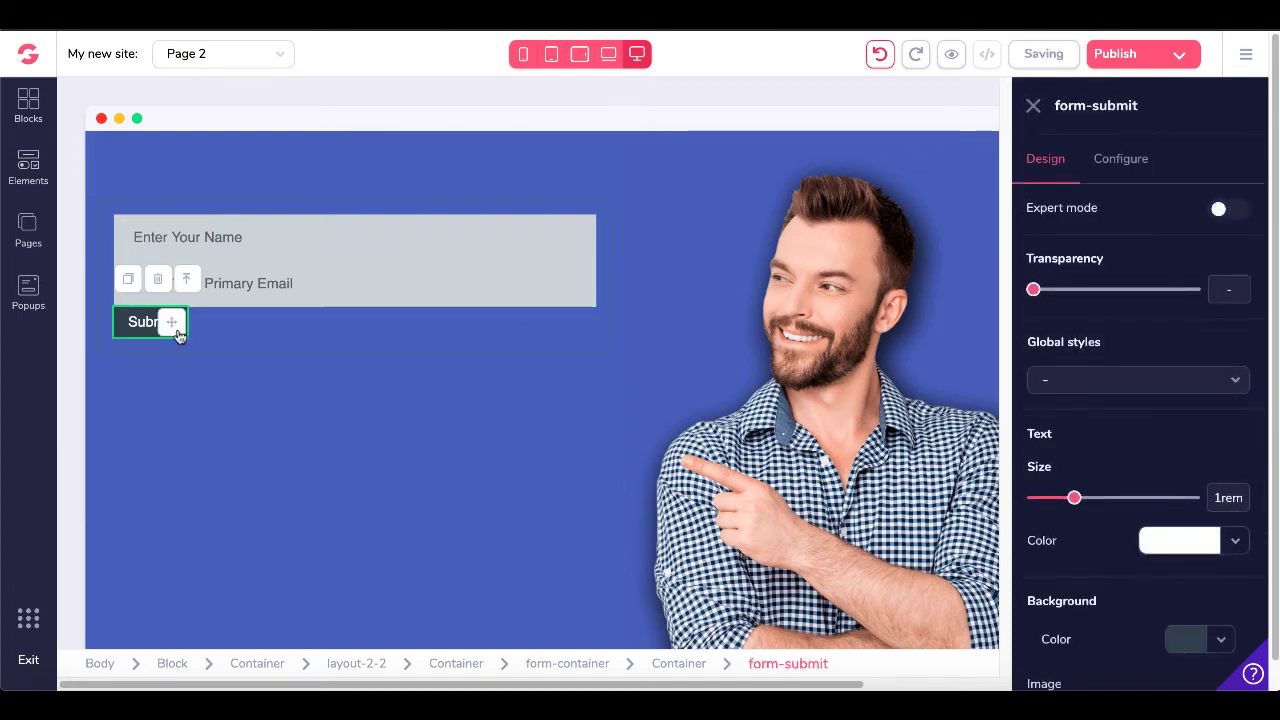
left_click(1120, 159)
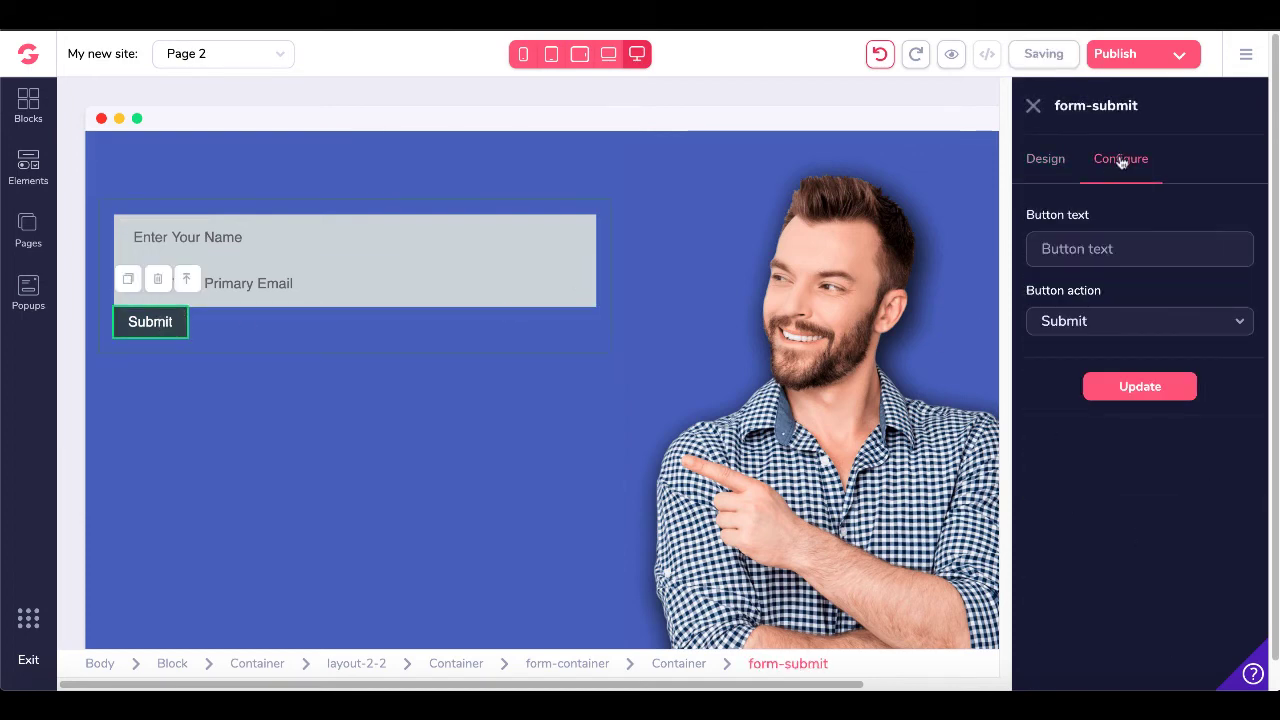
left_click(1080, 323)
left_click(1080, 352)
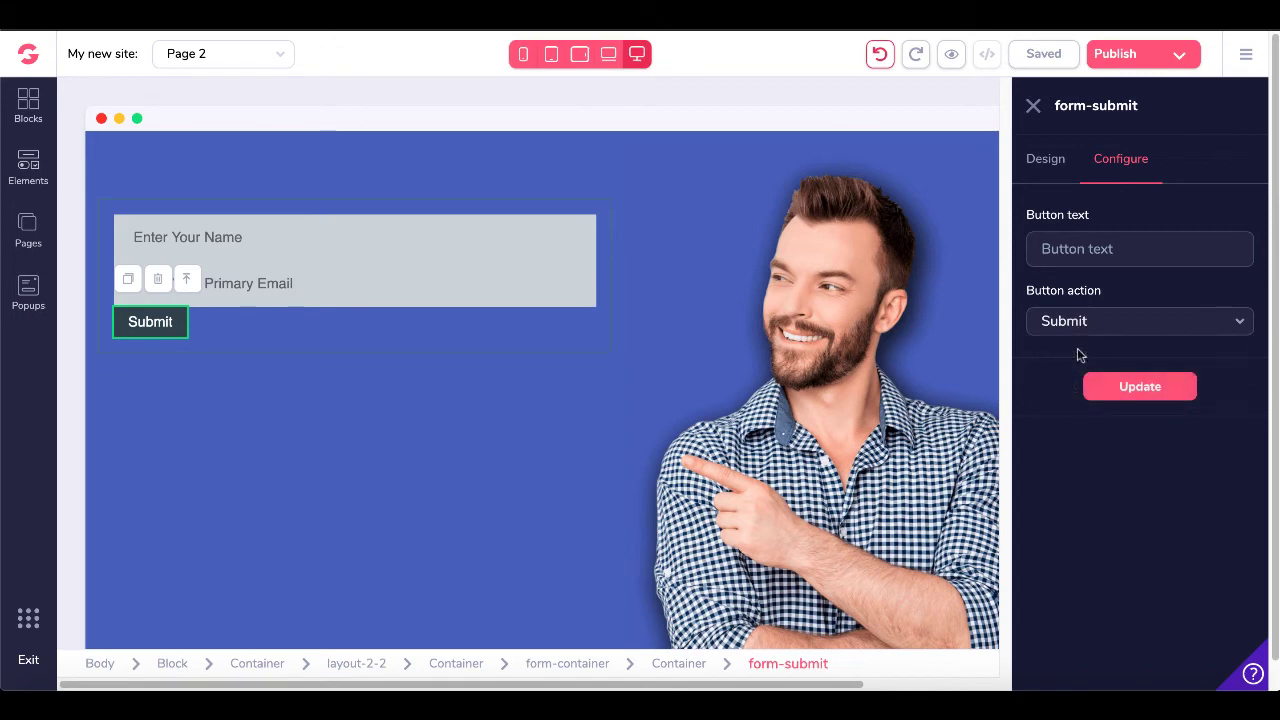
left_click(1143, 392)
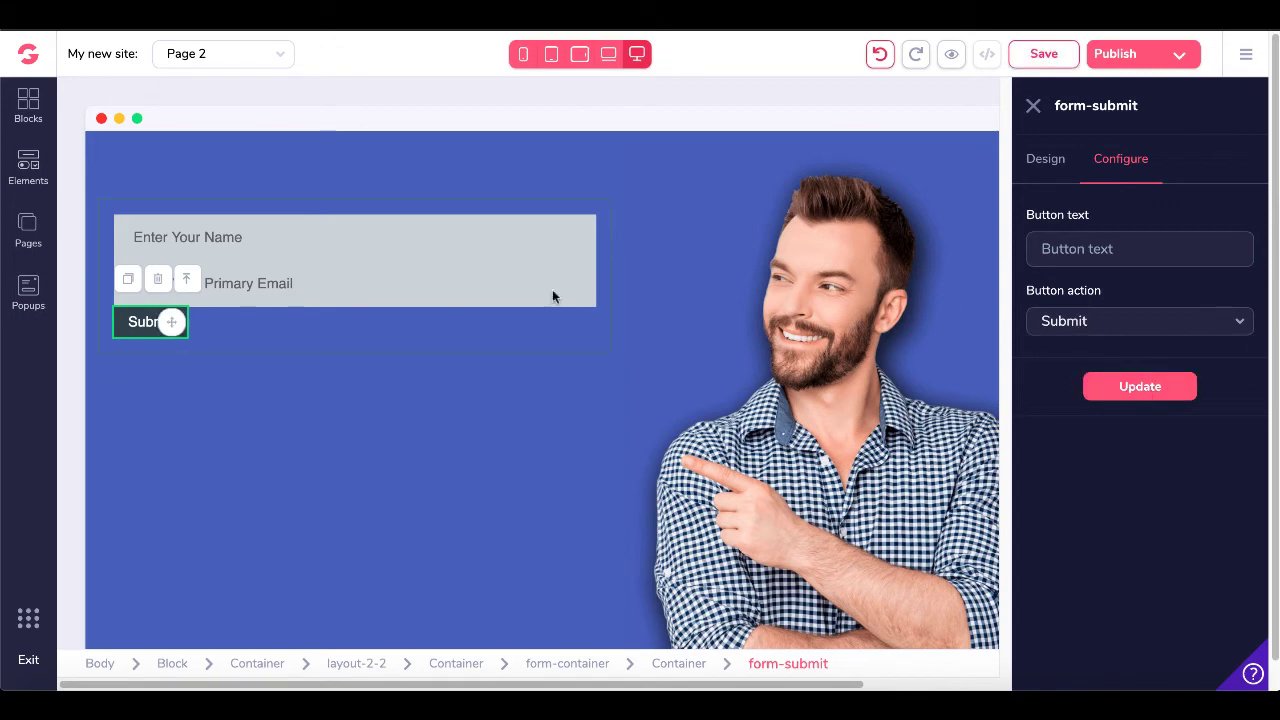
Check the form container's configuration for its form action, AWeber integration, list and thank-you redirect link
left_click(232, 318)
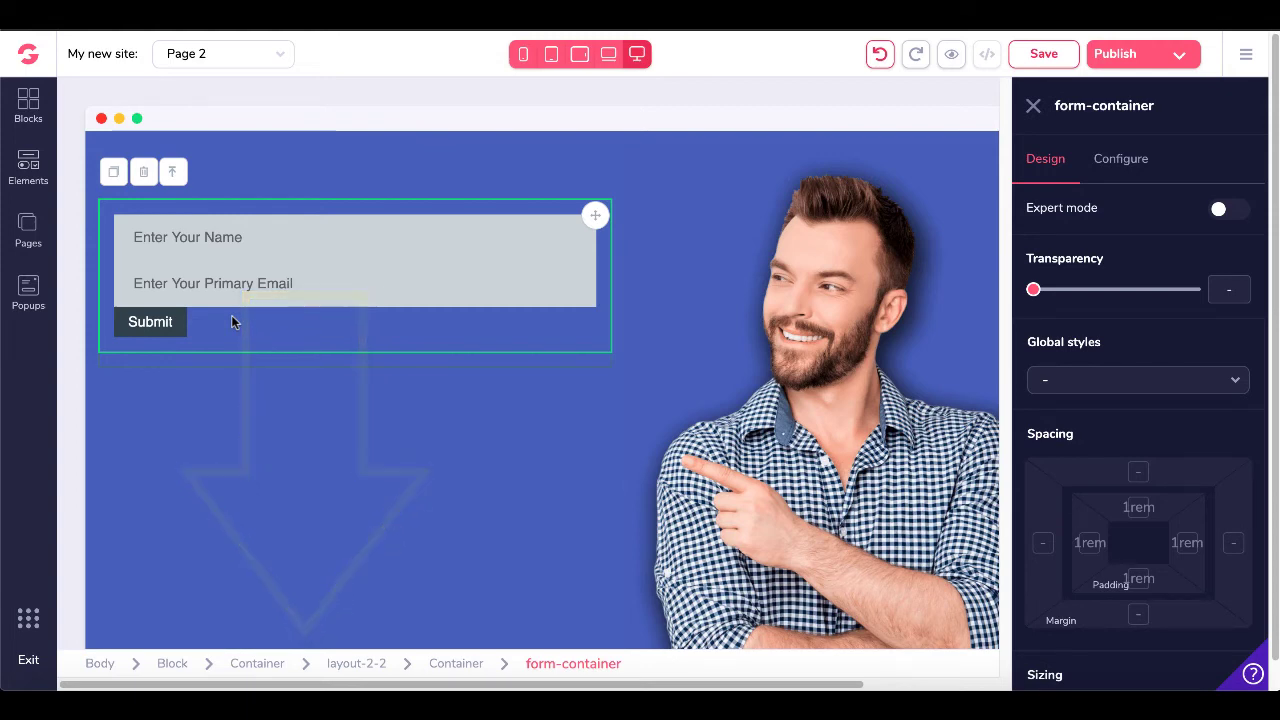
left_click(175, 175)
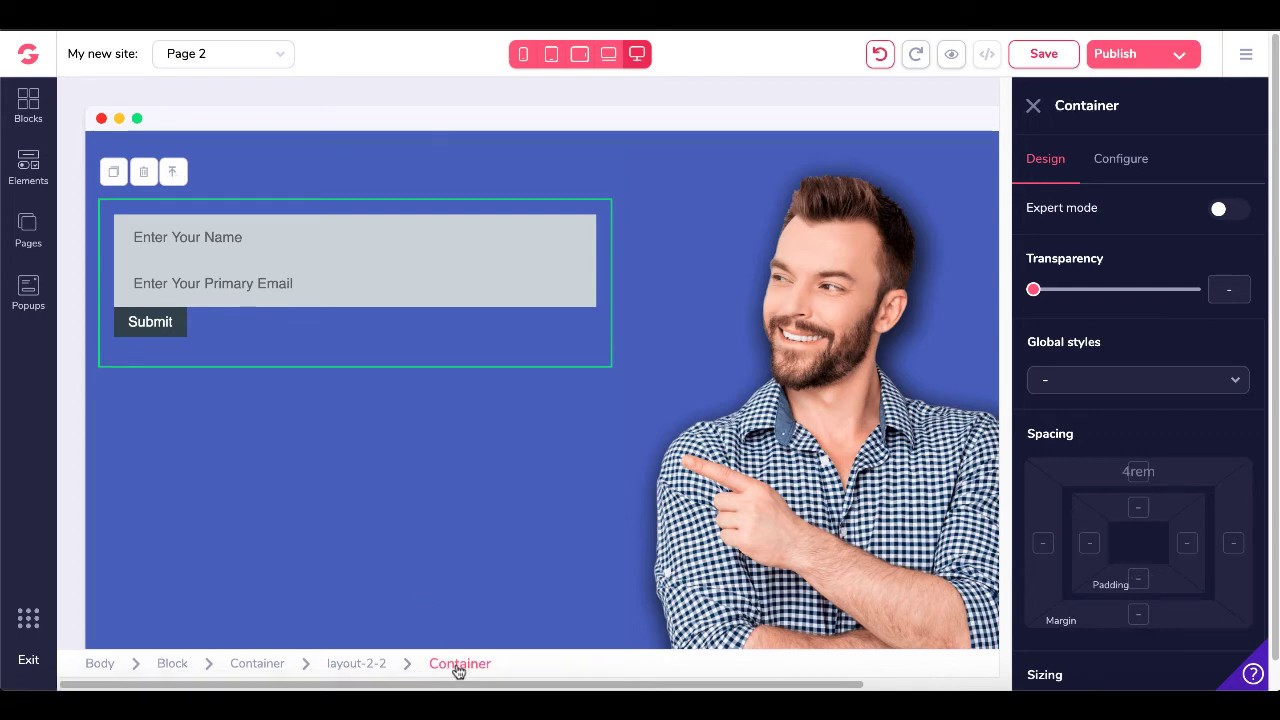
left_click(1122, 164)
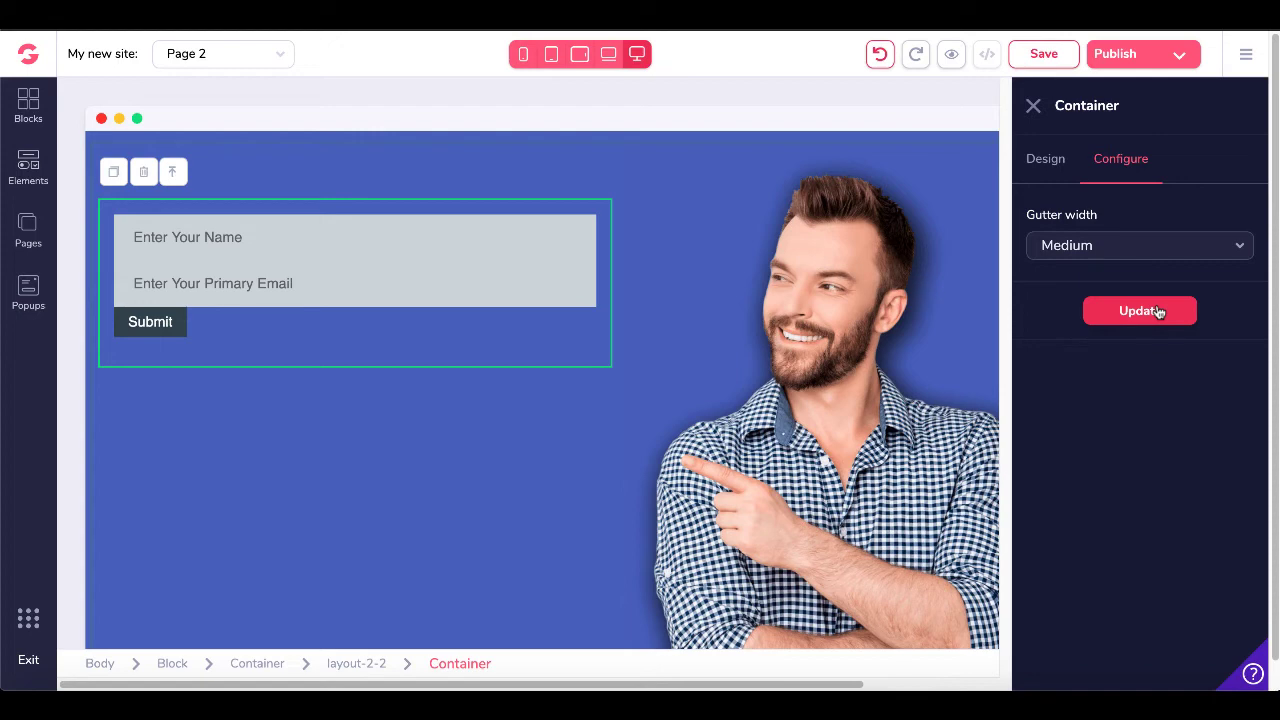
left_click(320, 285)
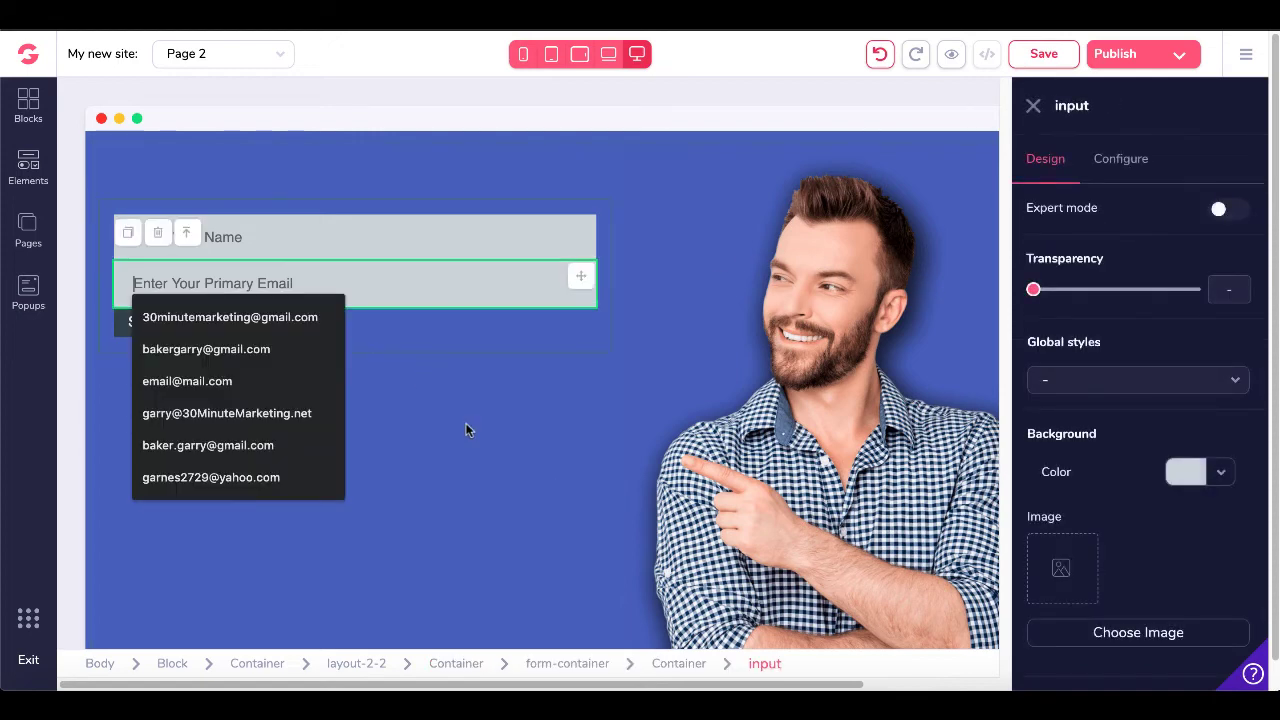
key("Escape")
left_click(568, 664)
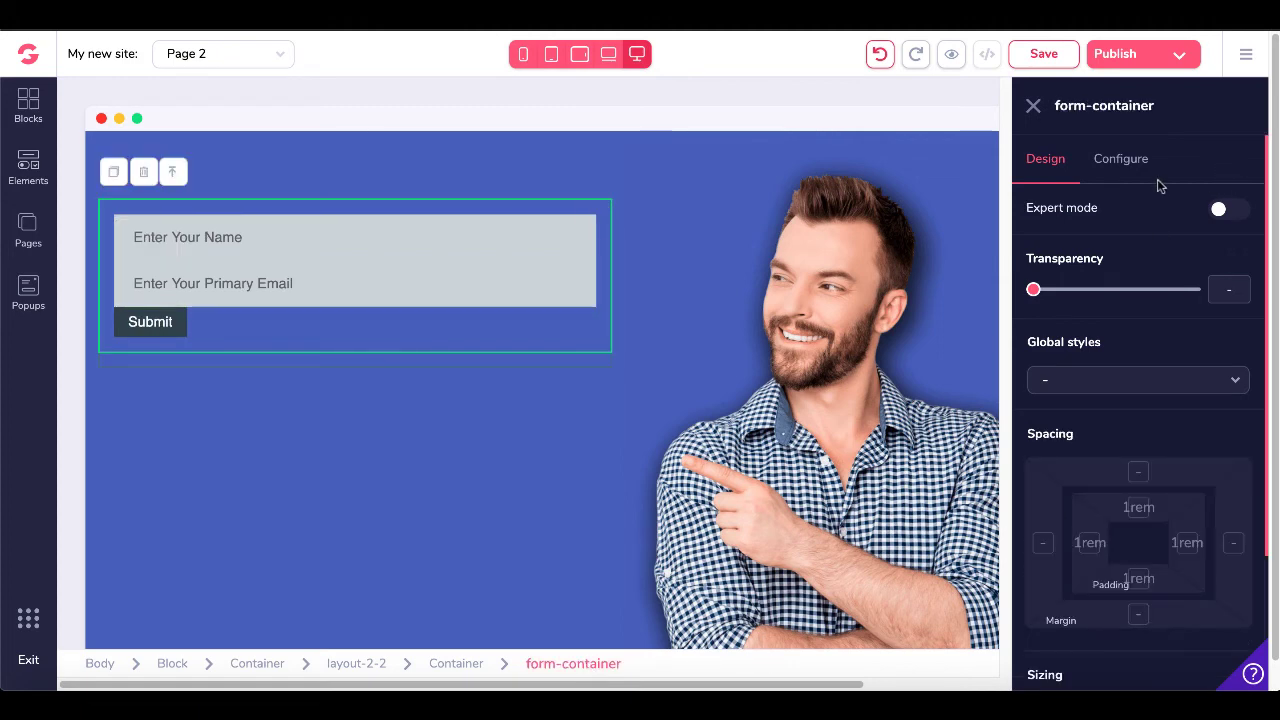
left_click(1122, 160)
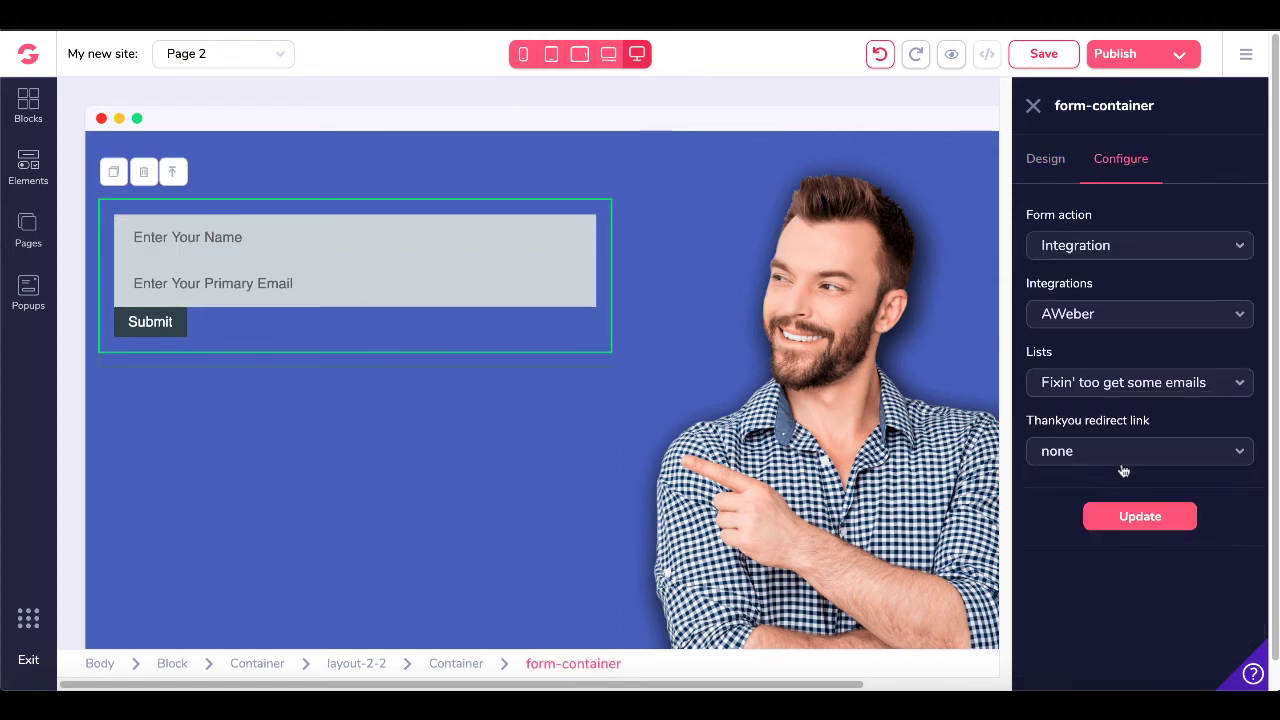
Publish the site to its GroovePages subdomain and open the live page at page-2
left_click(1176, 60)
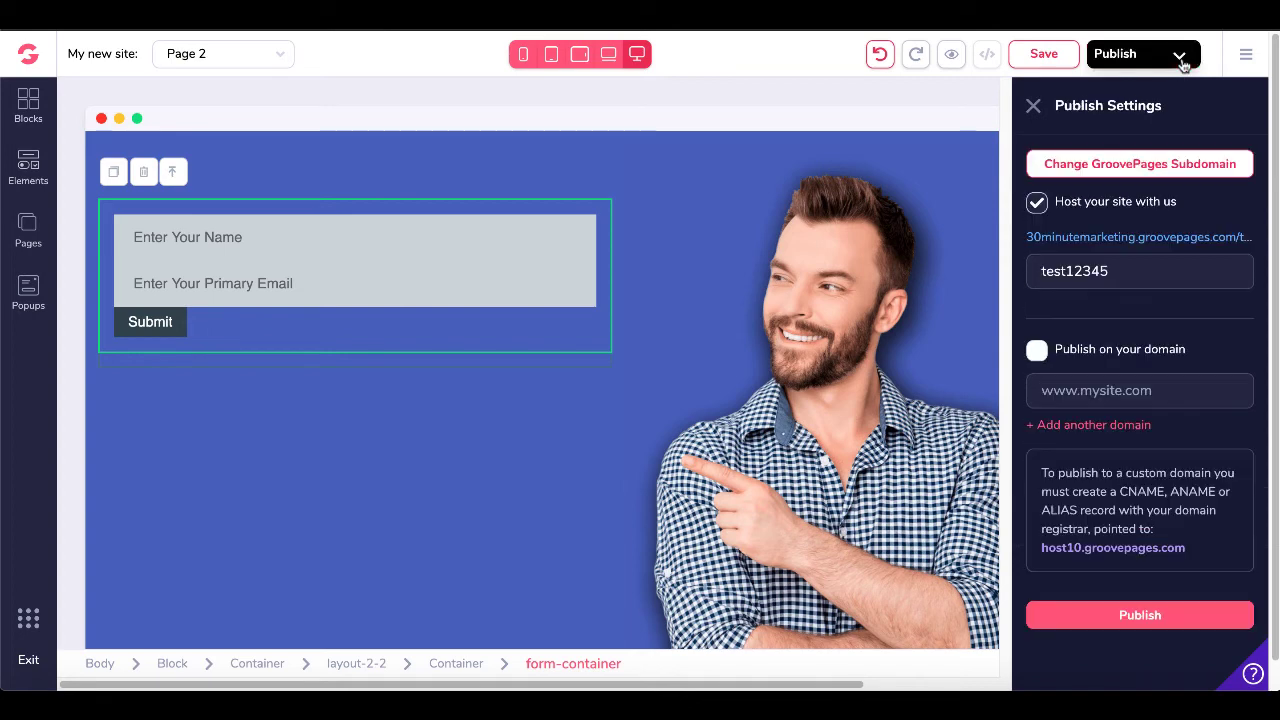
left_click(1096, 619)
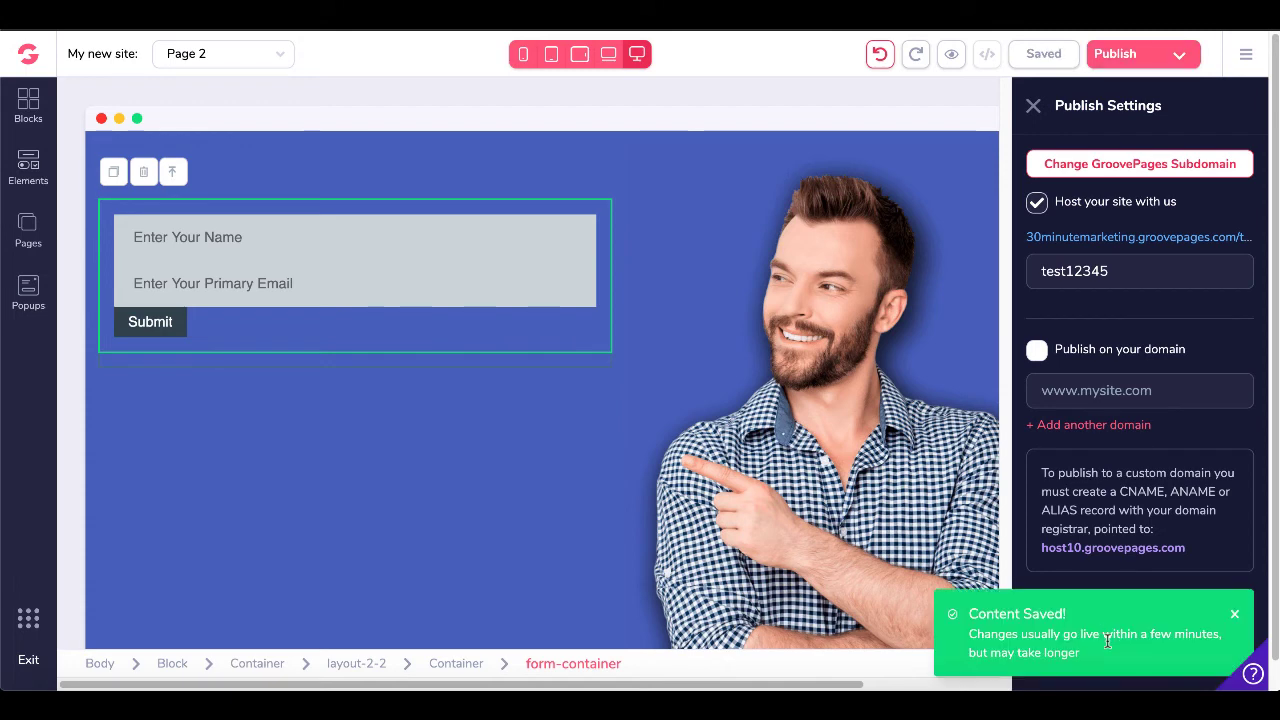
left_click(1078, 238)
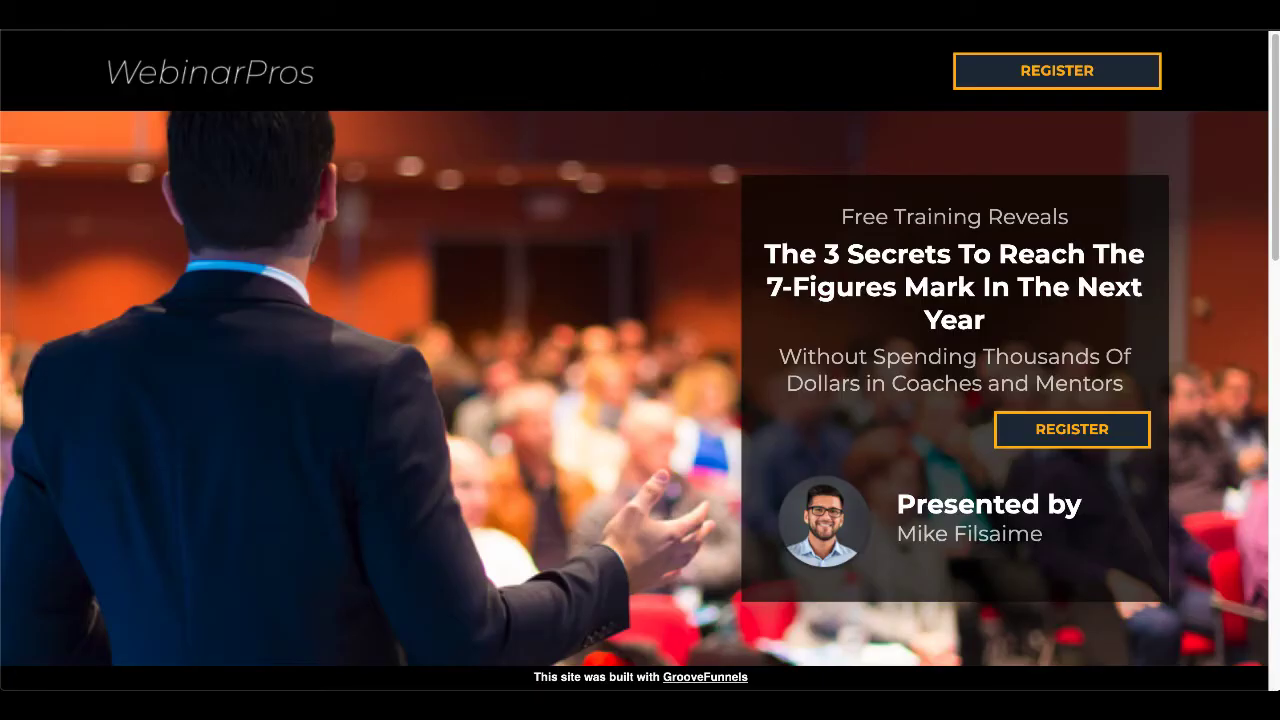
type("page-2")
key("Return")
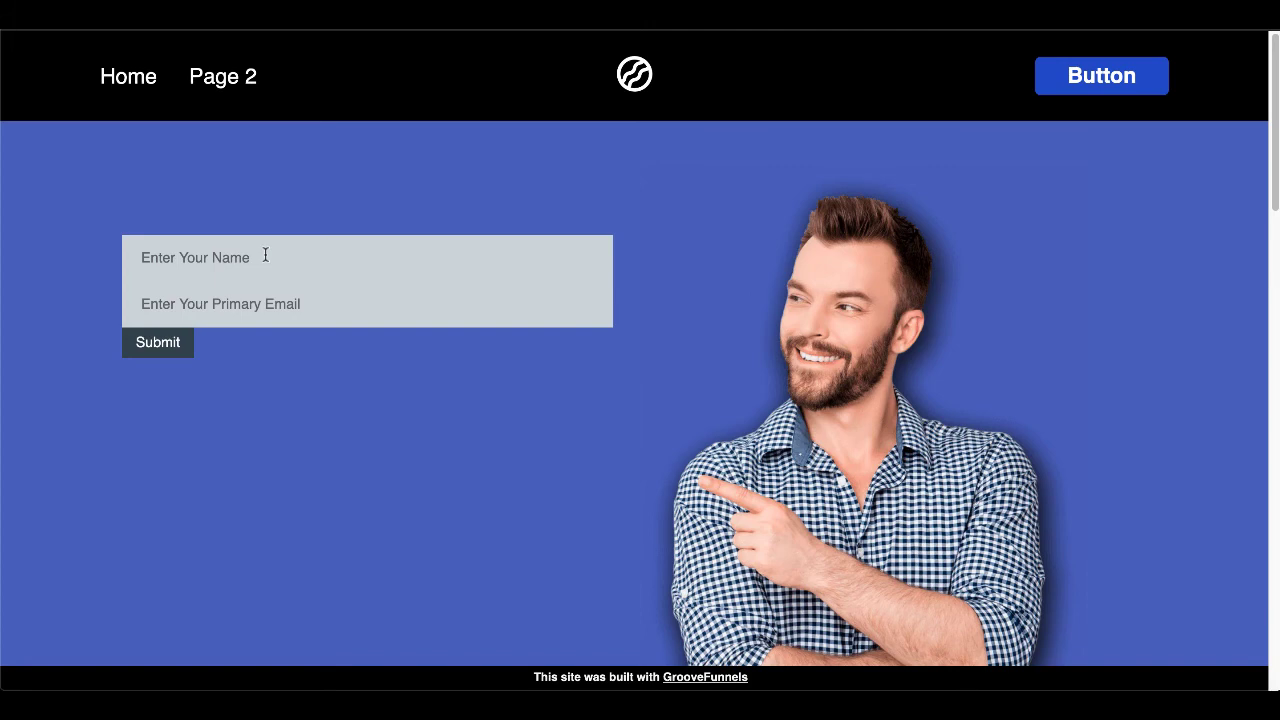
Test the live opt-in form by entering a name and an email address and submitting it
left_click(265, 255)
type("g")
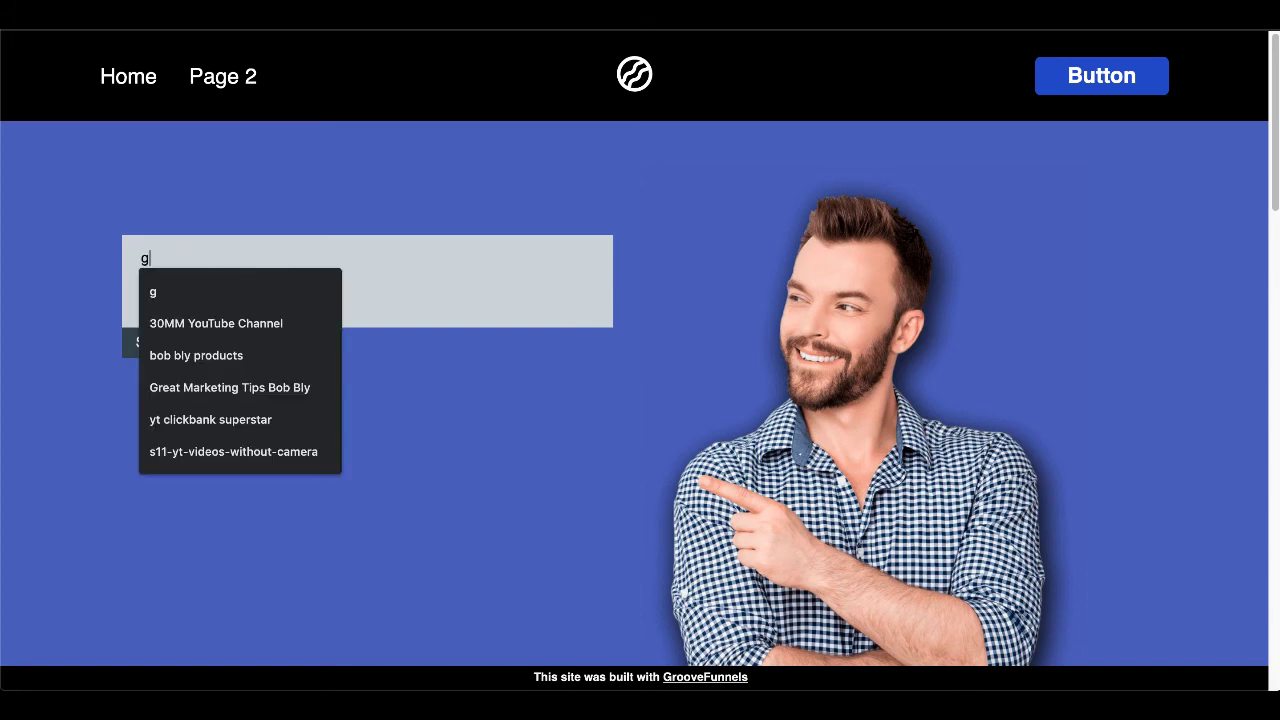
key("Tab")
type("baker")
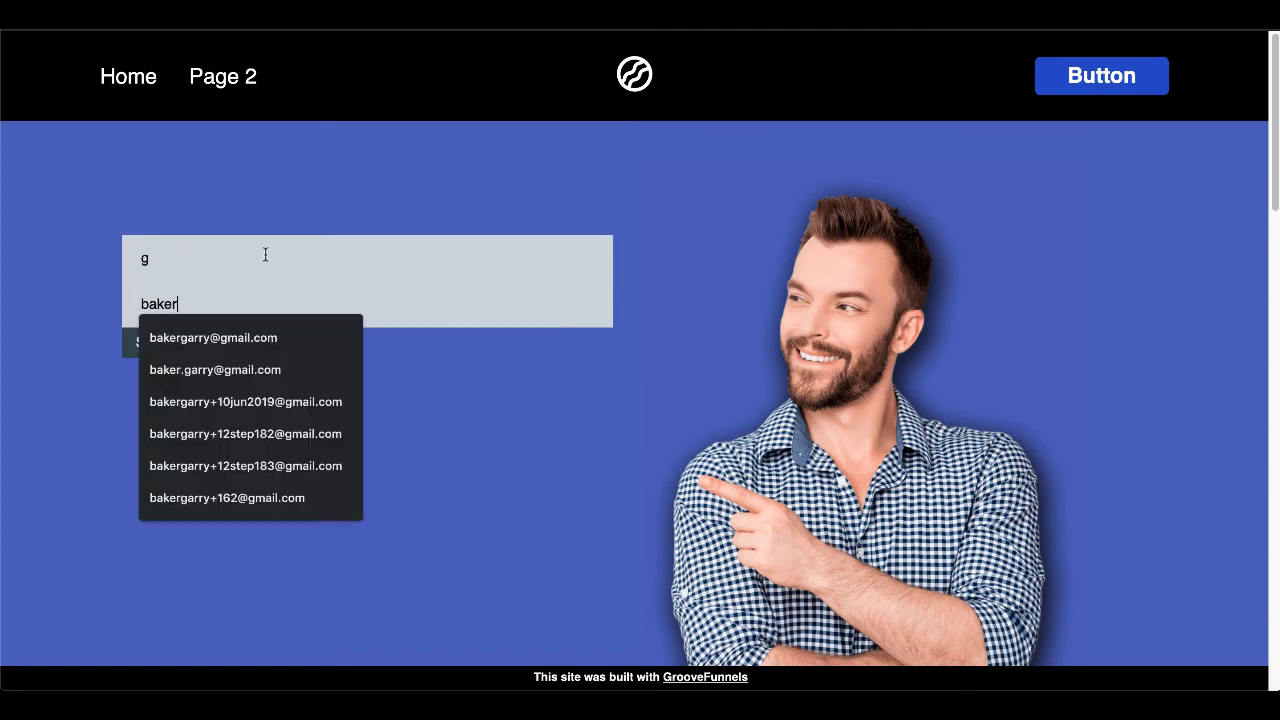
left_click(263, 333)
left_click(168, 347)
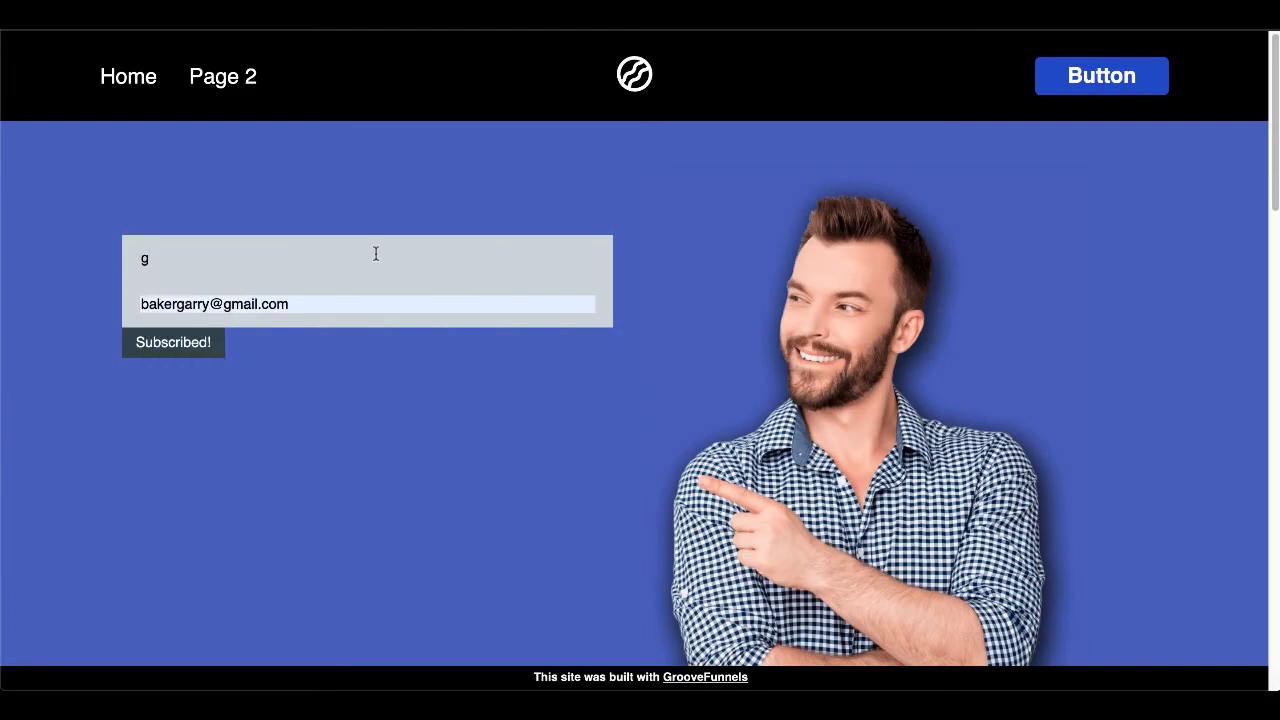
left_click(374, 251)
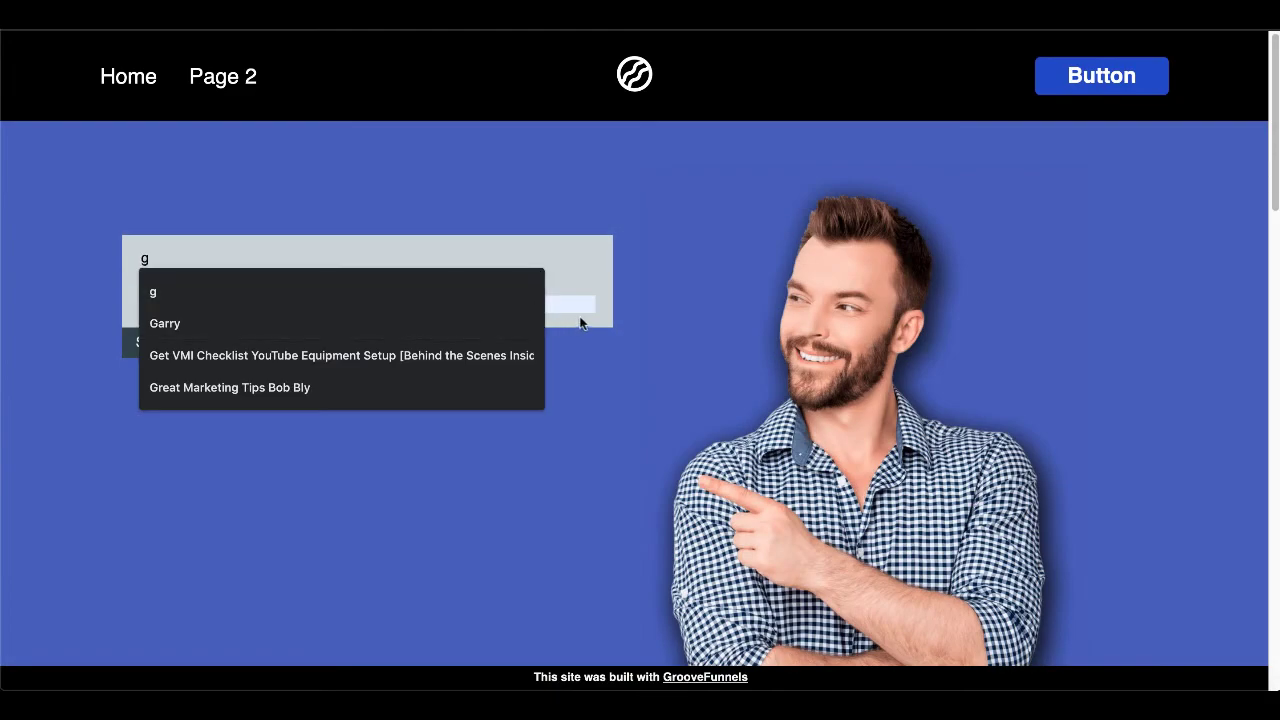
left_click(583, 320)
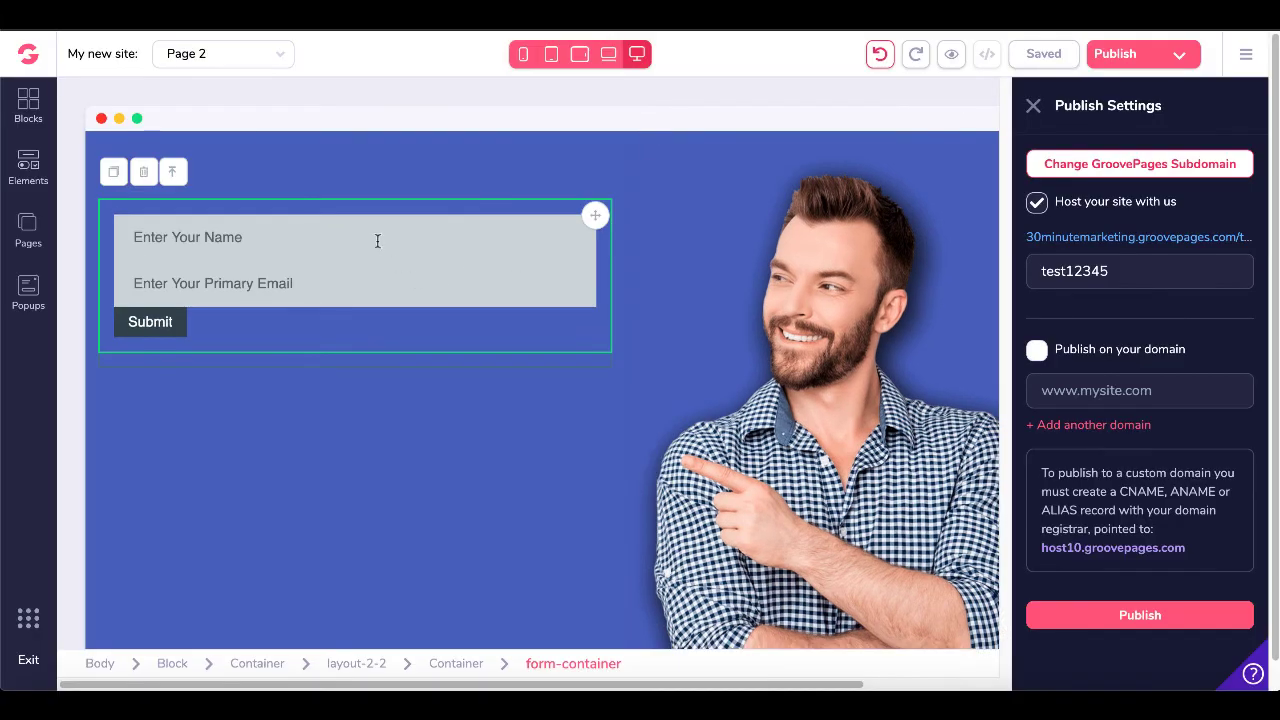
Back in the GroovePages editor, delete the "Enter Your Name" field from the form and confirm the deletion
left_click(377, 241)
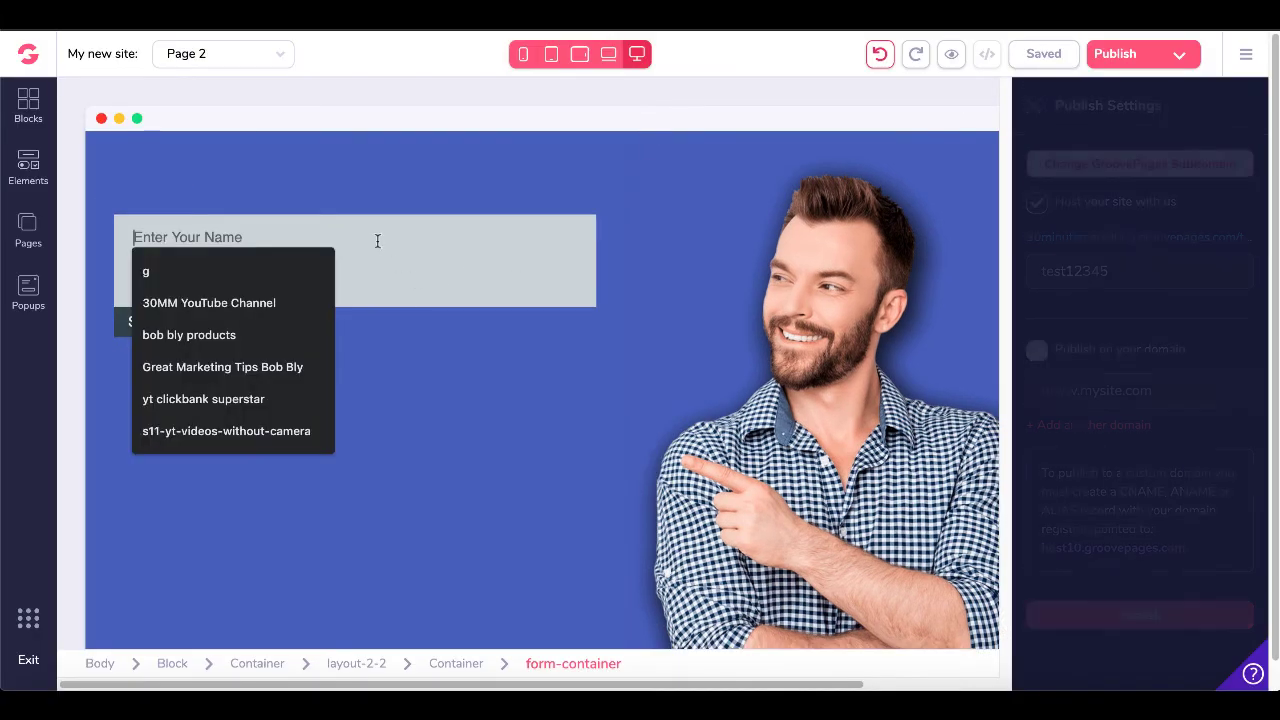
left_click(156, 190)
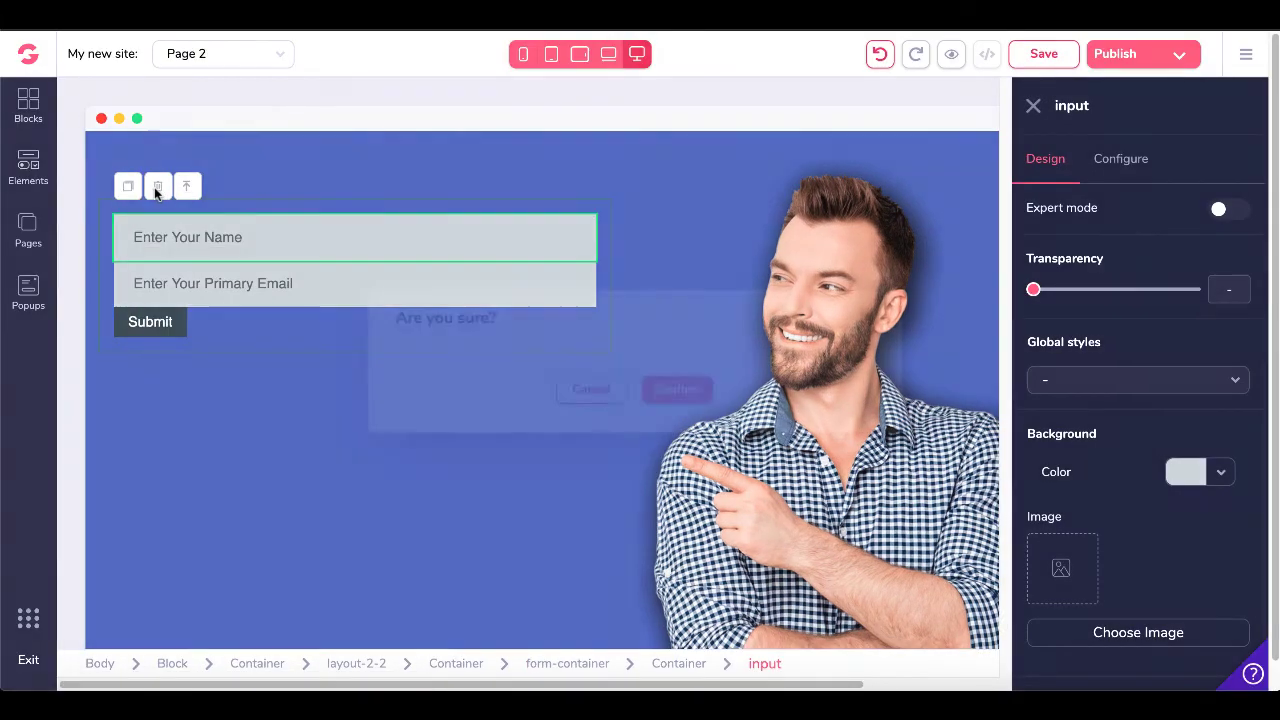
left_click(673, 397)
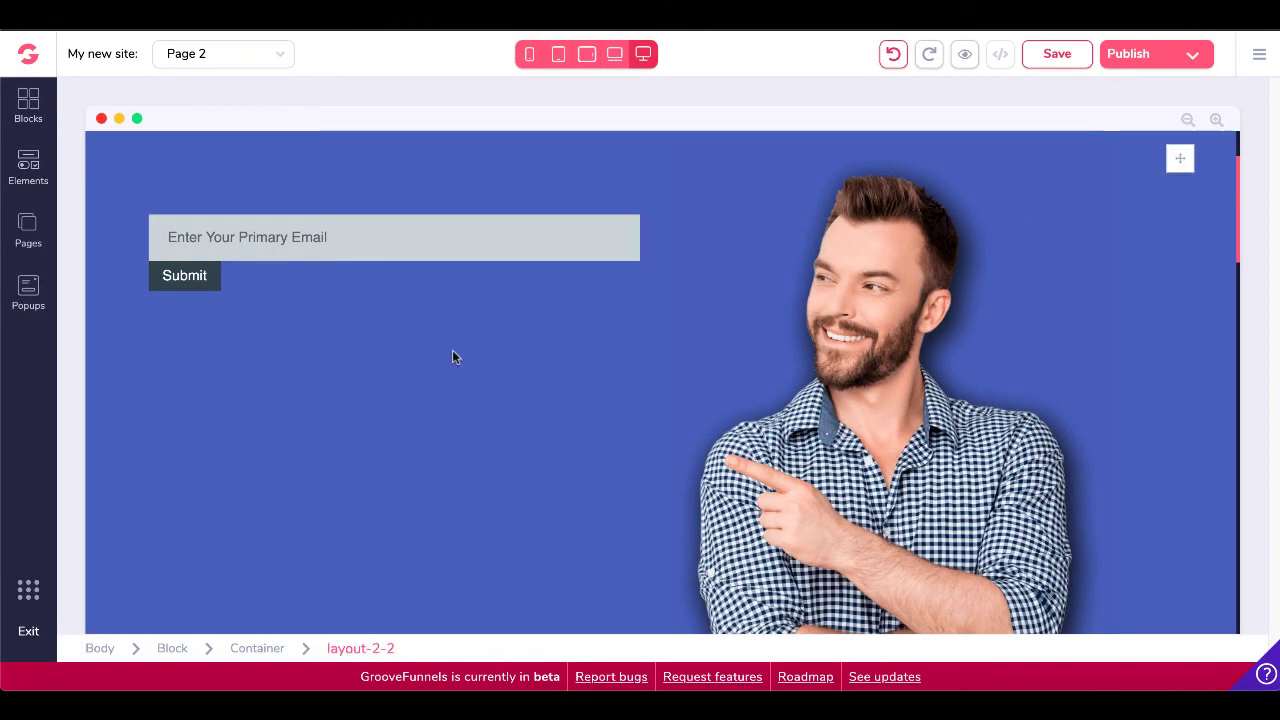
left_click(297, 240)
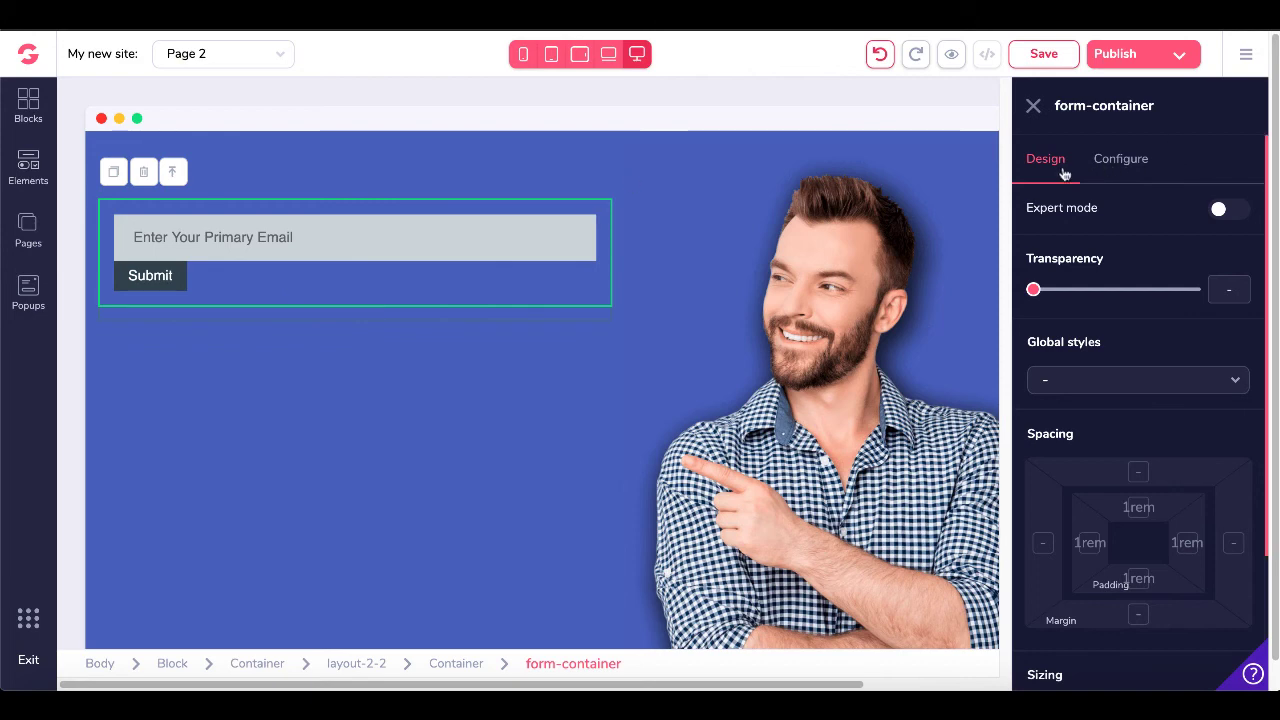
left_click(1146, 165)
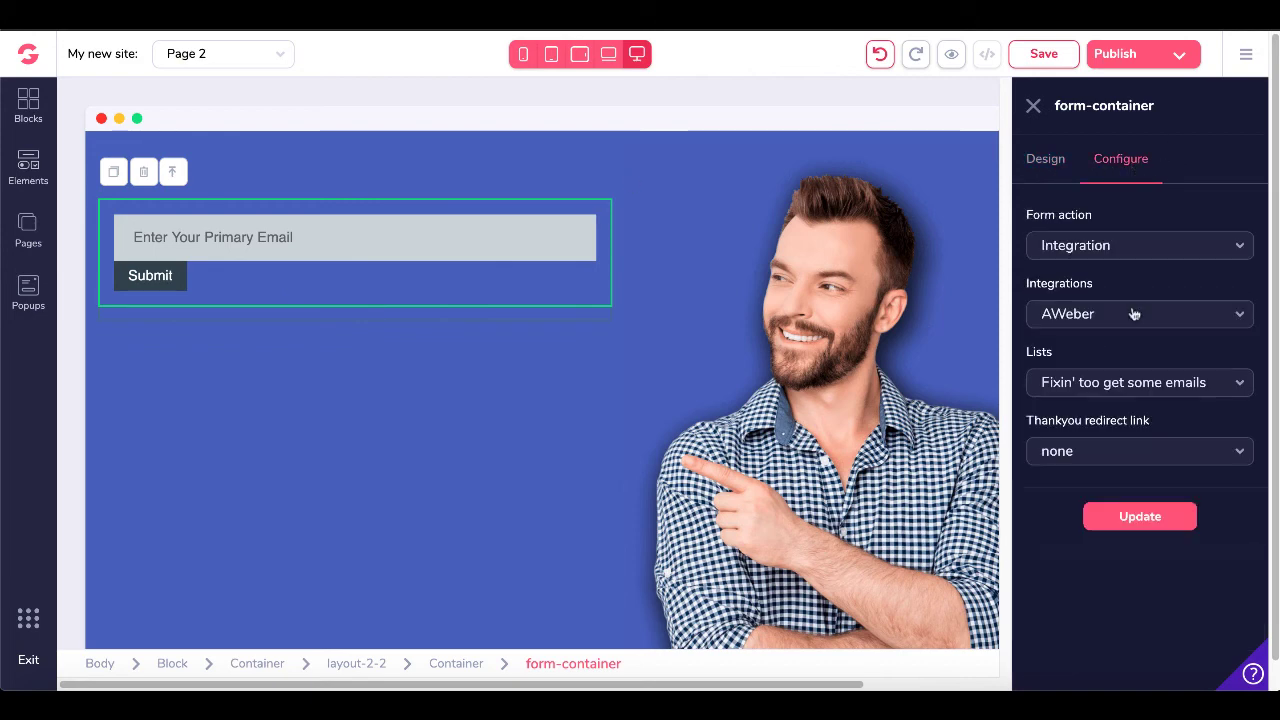
left_click(1095, 462)
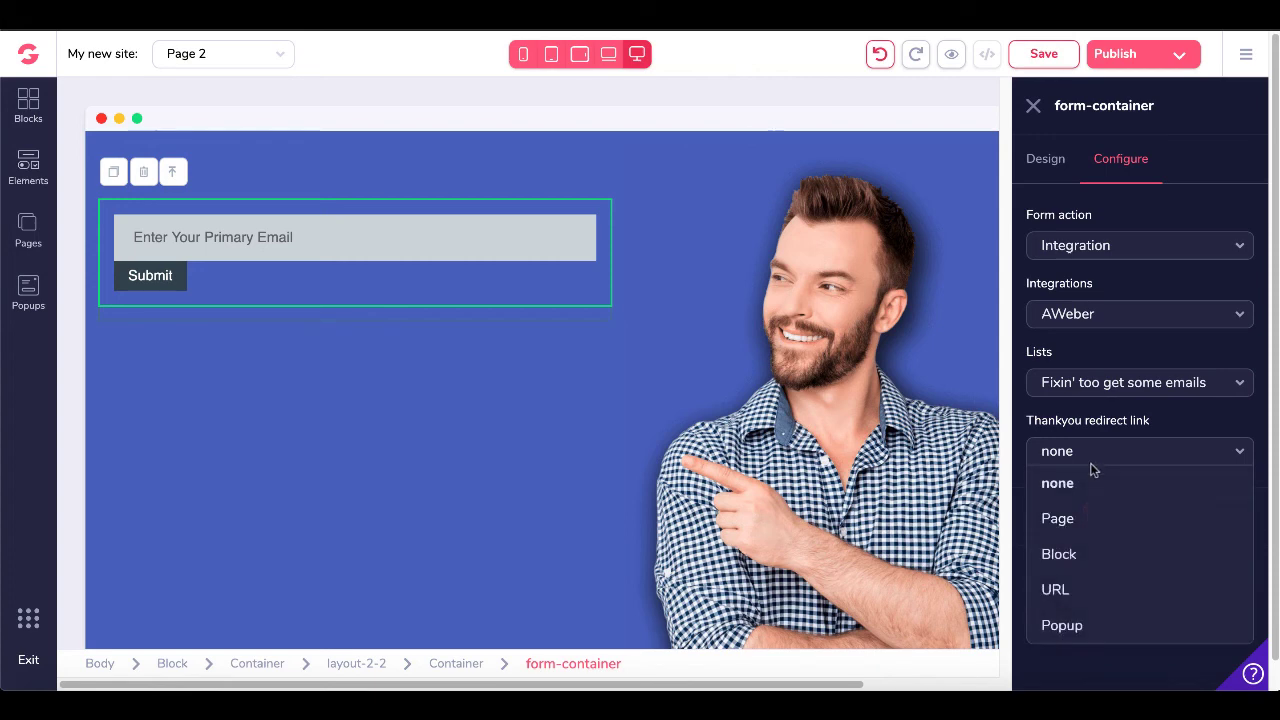
left_click(1073, 591)
left_click(1080, 523)
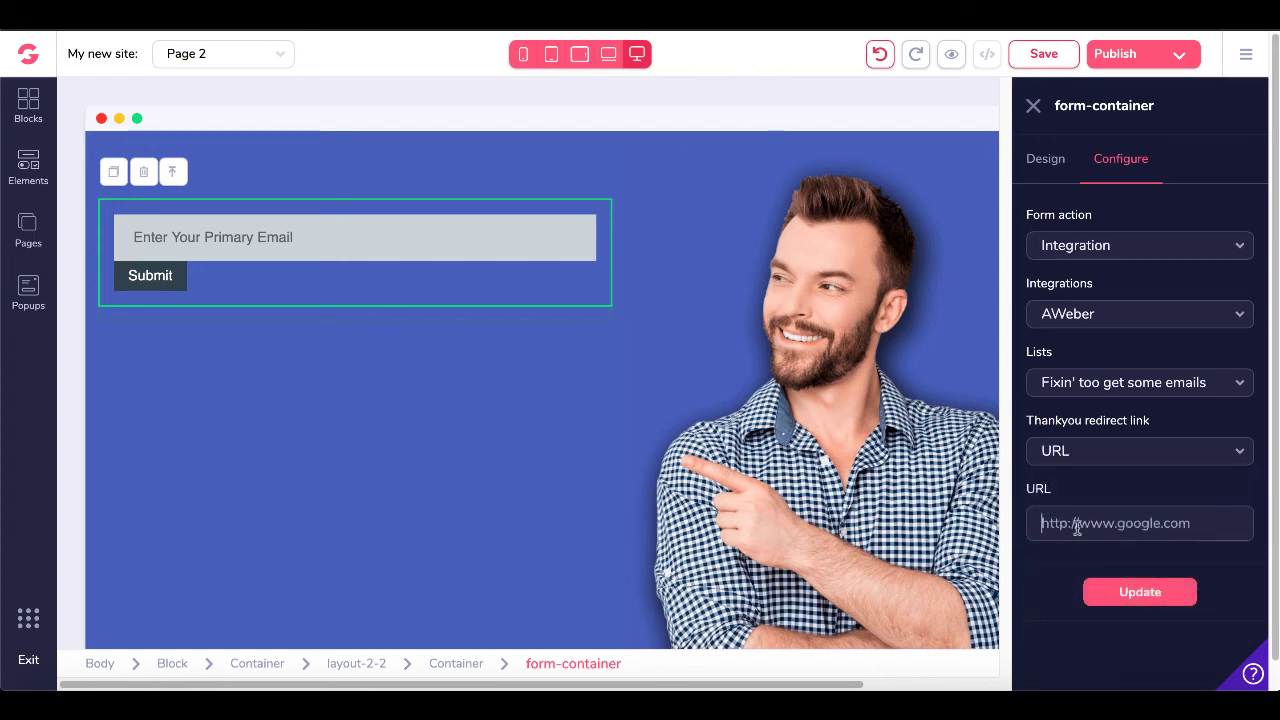
type("https://30minute")
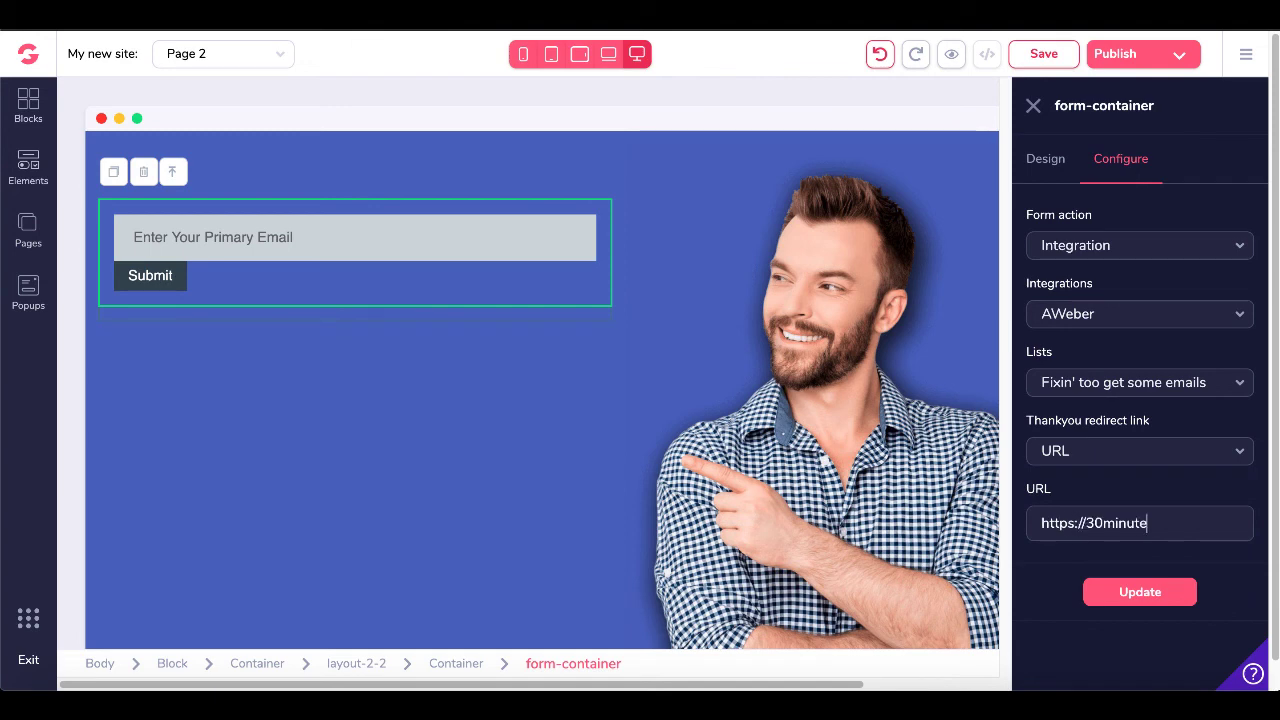
type("marketing.net")
left_click(1110, 604)
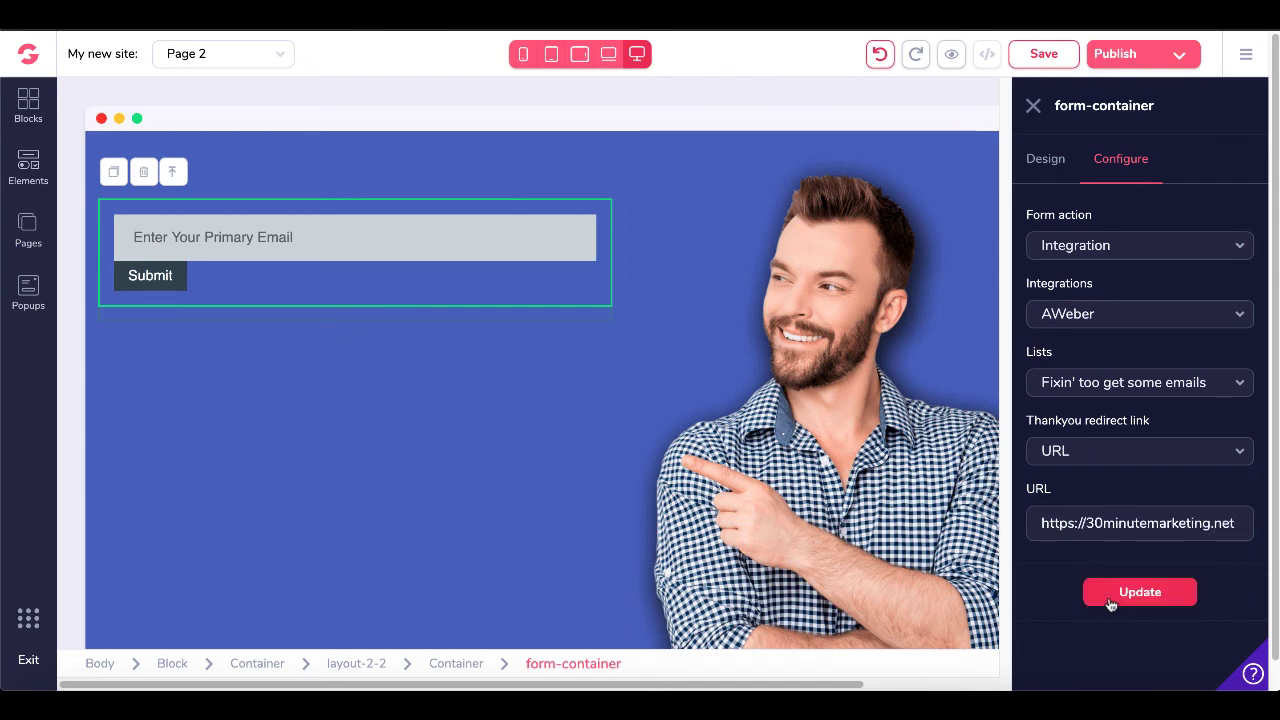
Republish the site with the email-only form and open the live page-2 again
left_click(1115, 54)
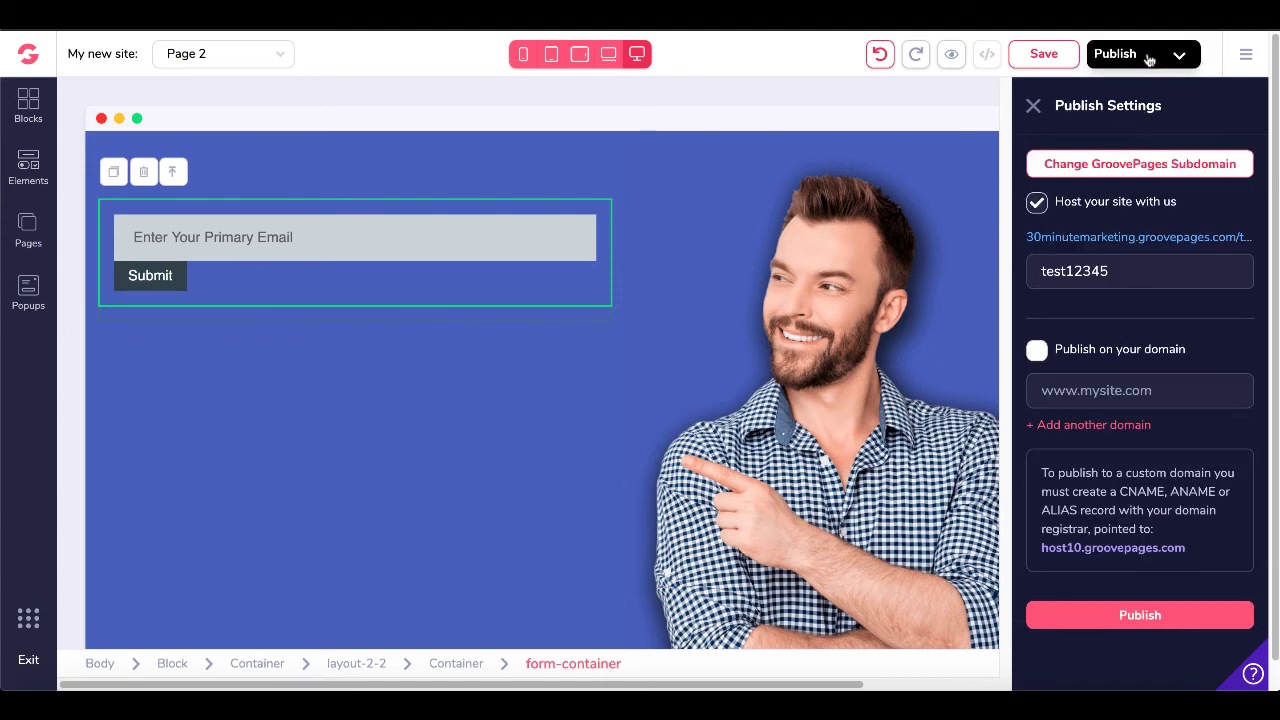
left_click(1090, 617)
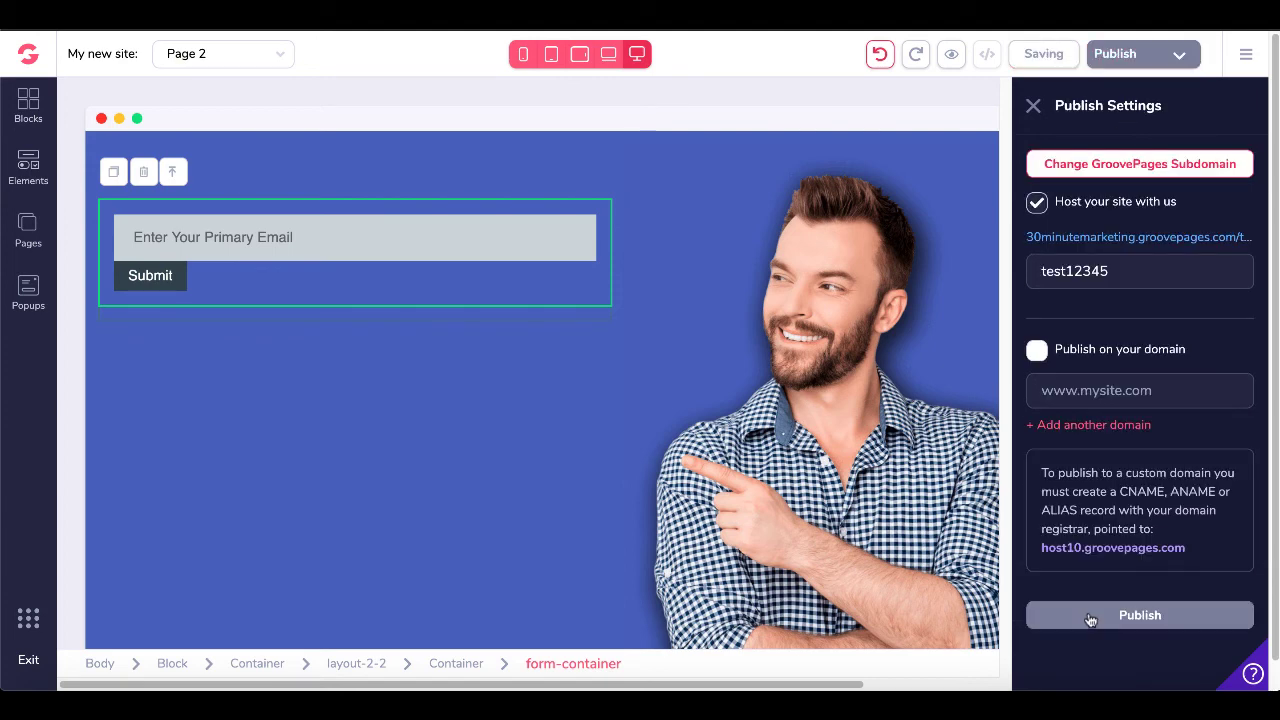
left_click(1100, 240)
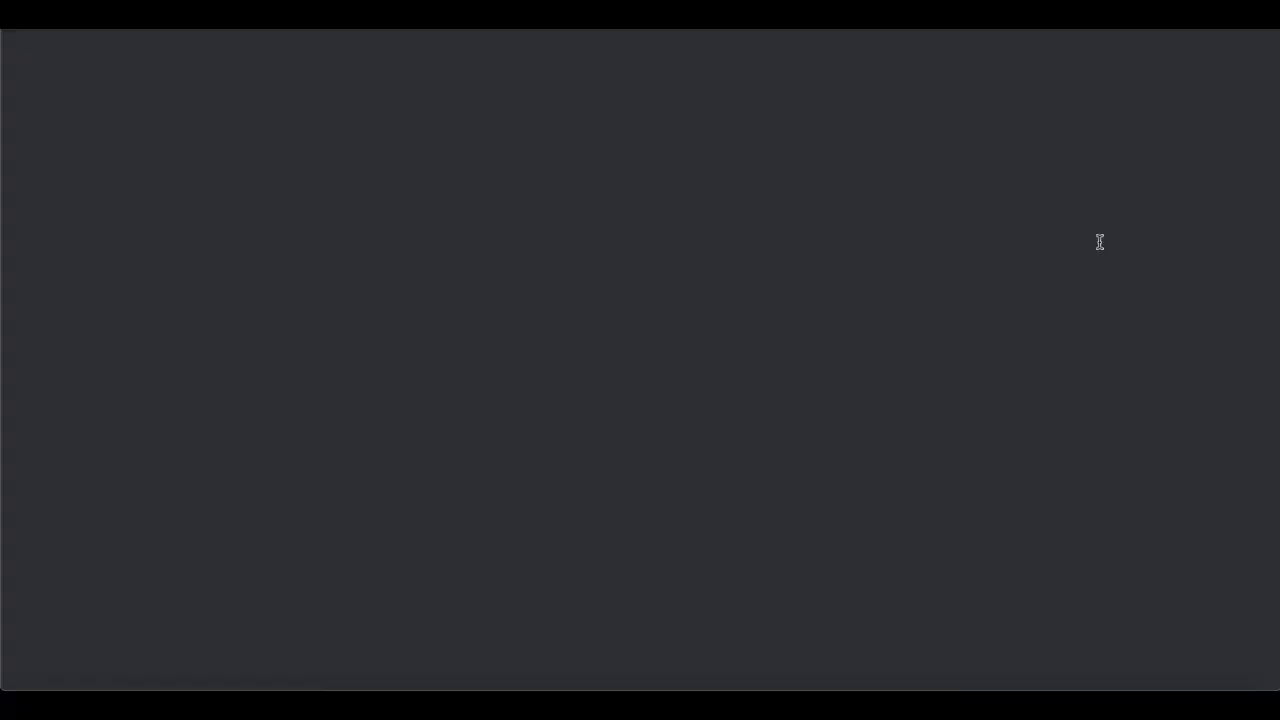
type("/pag")
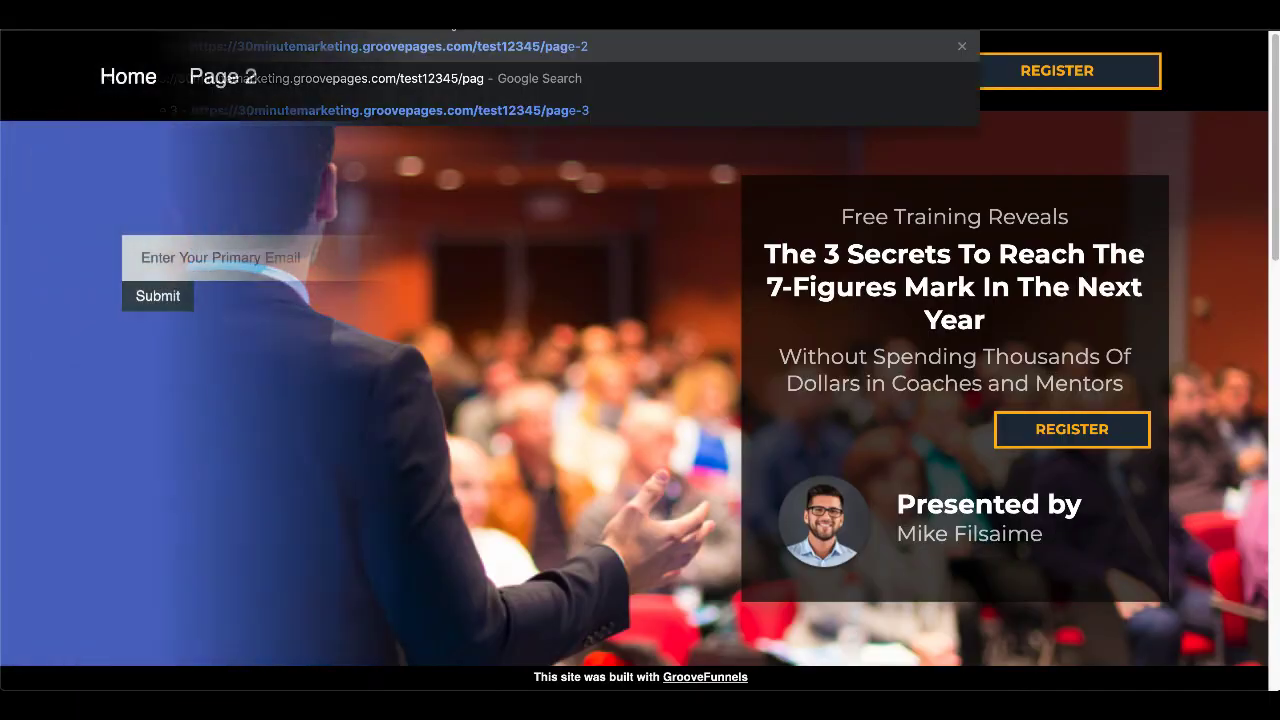
key("Return")
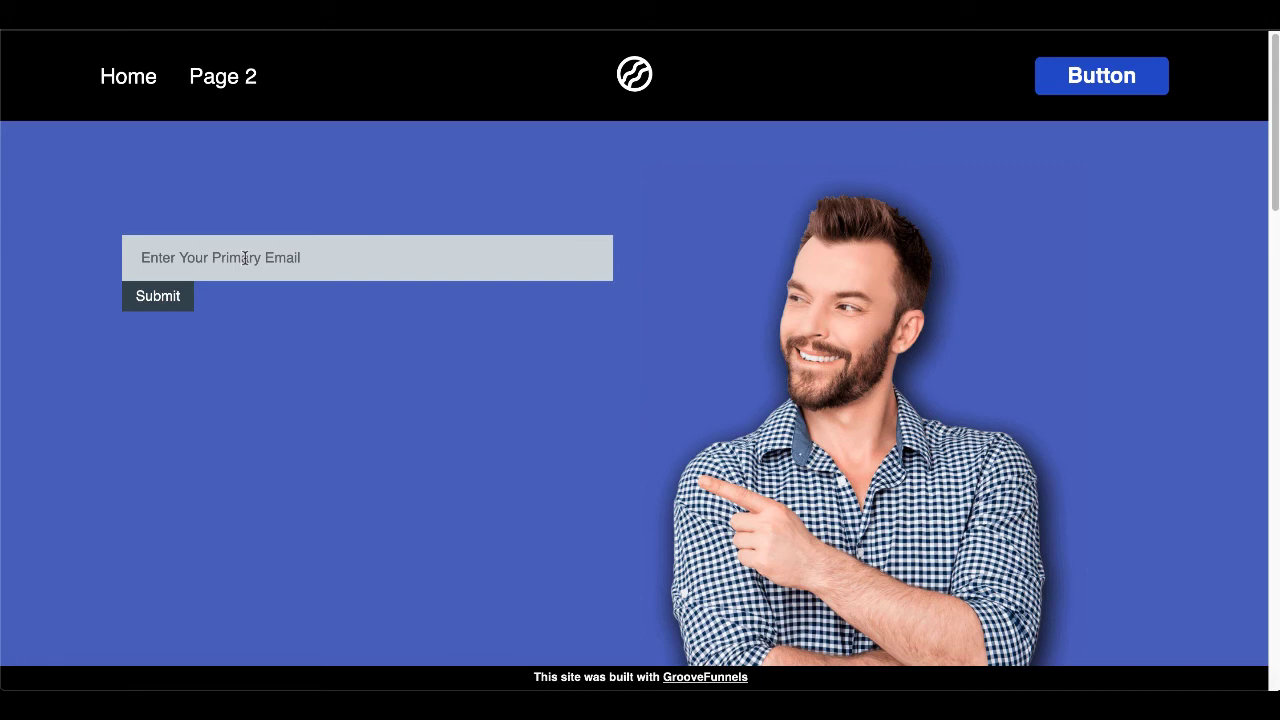
Test the live email-only form by filling in an email address and submitting it
left_click(245, 258)
left_click(225, 323)
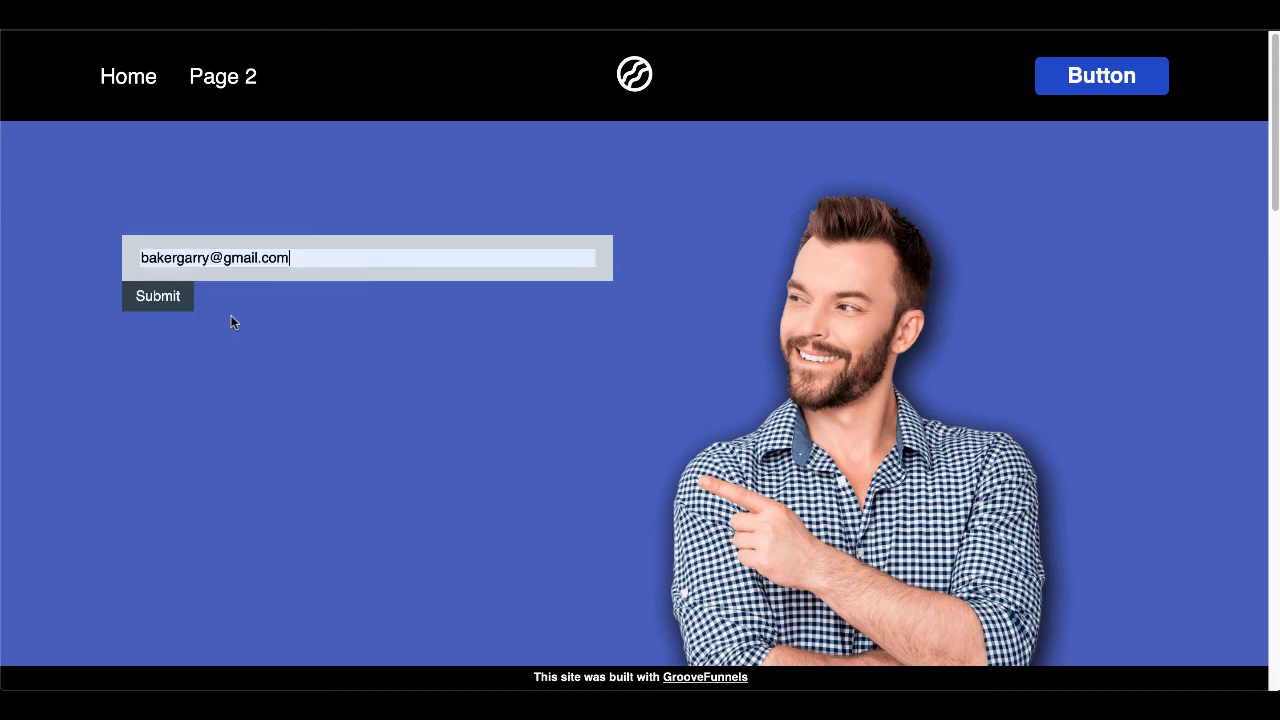
left_click(182, 310)
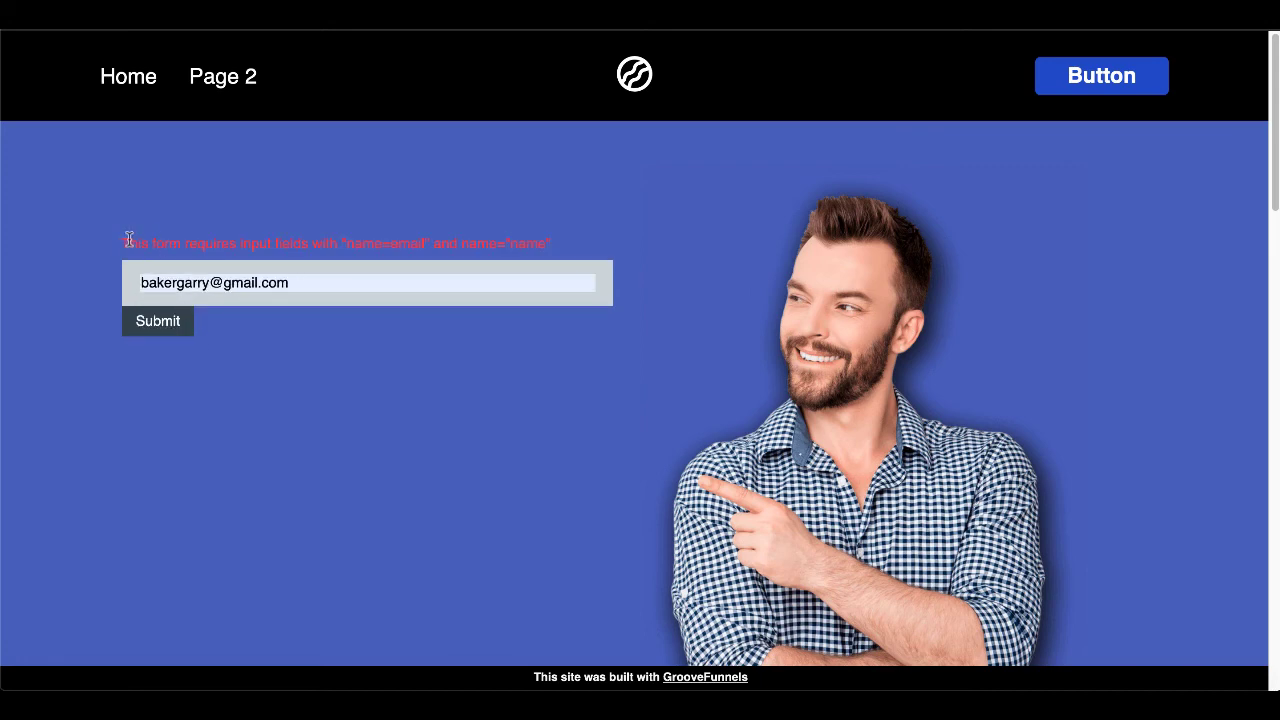
Back in the GroovePages editor, add a form input field above the "Enter Your Primary Email" field
left_click_drag(130, 240, 575, 245)
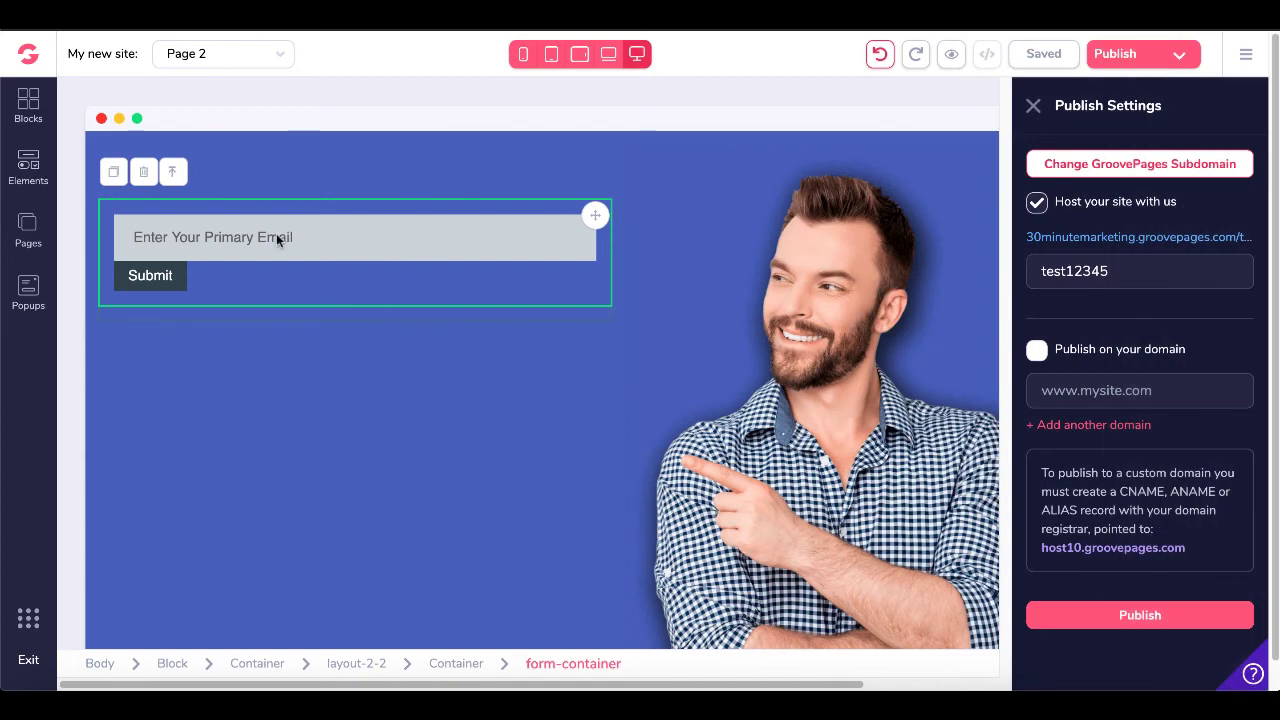
left_click(28, 168)
scroll(166, 374, "down", 4)
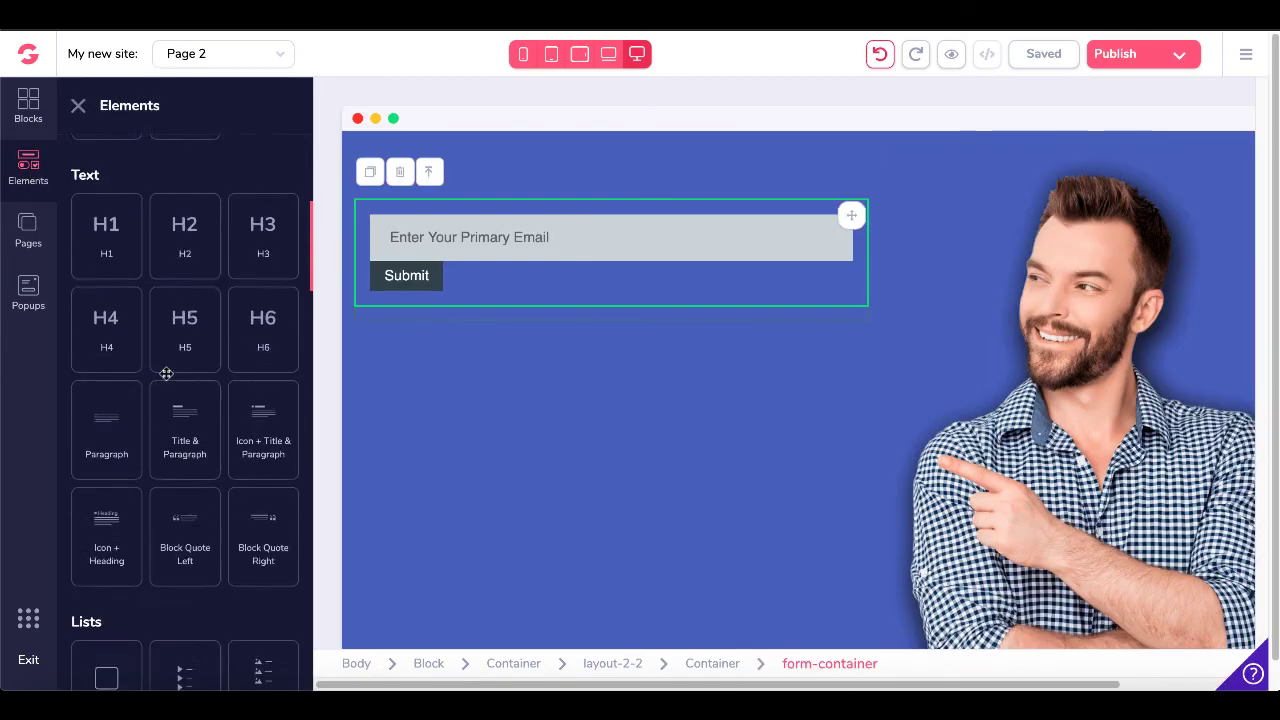
scroll(166, 374, "down", 9)
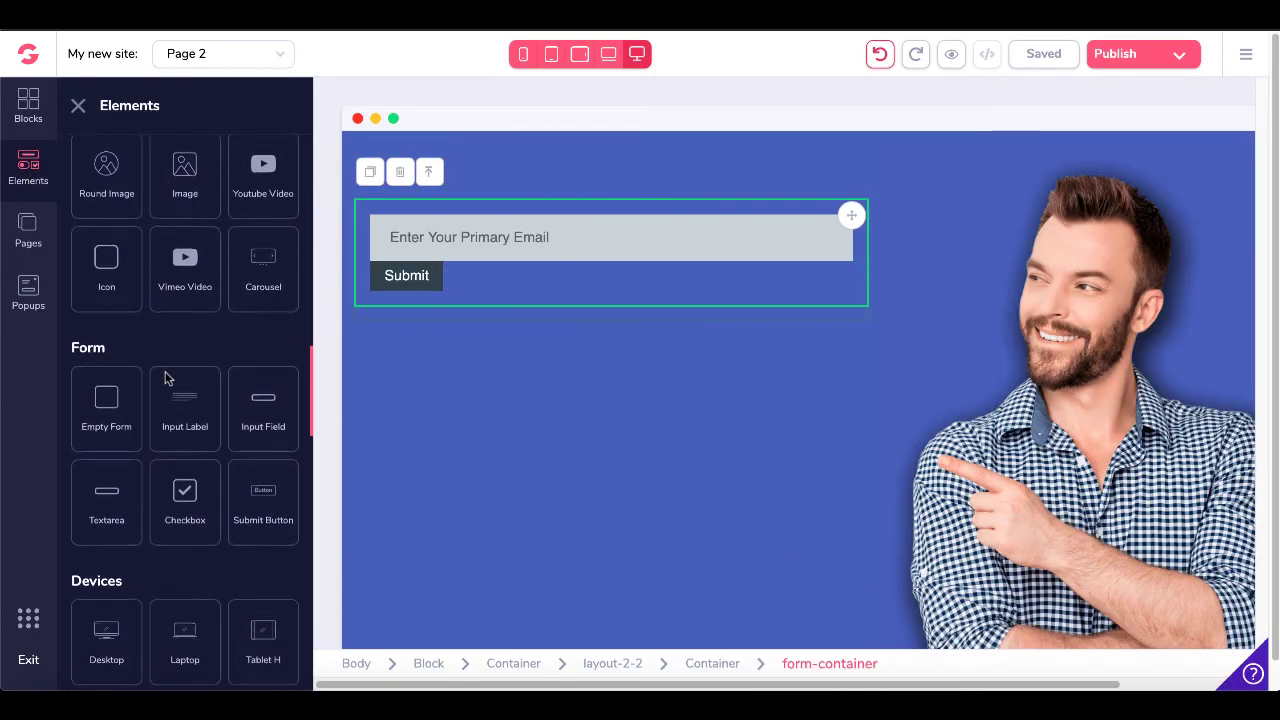
scroll(166, 377, "down", 1)
left_click_drag(263, 385, 444, 253)
Configure the new input field with ID "name", input name "name" and placeholder "Enter Your Name", and apply the update
left_click(438, 244)
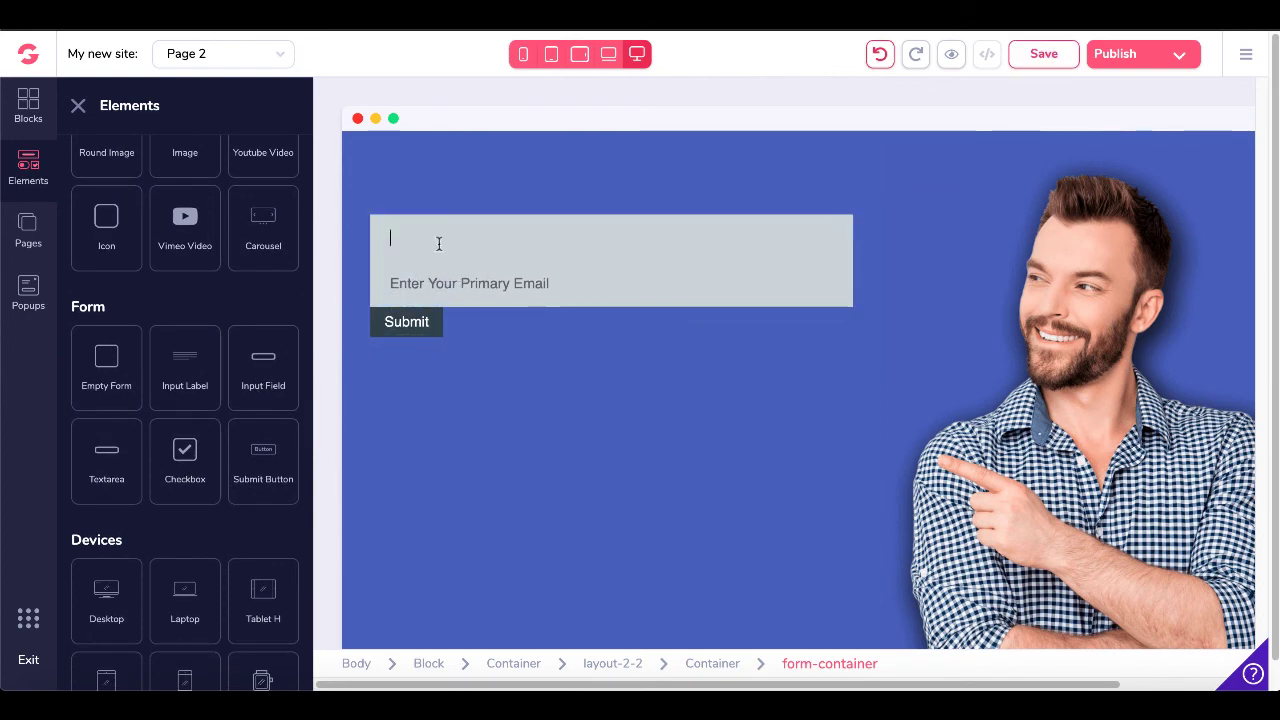
left_click(438, 244)
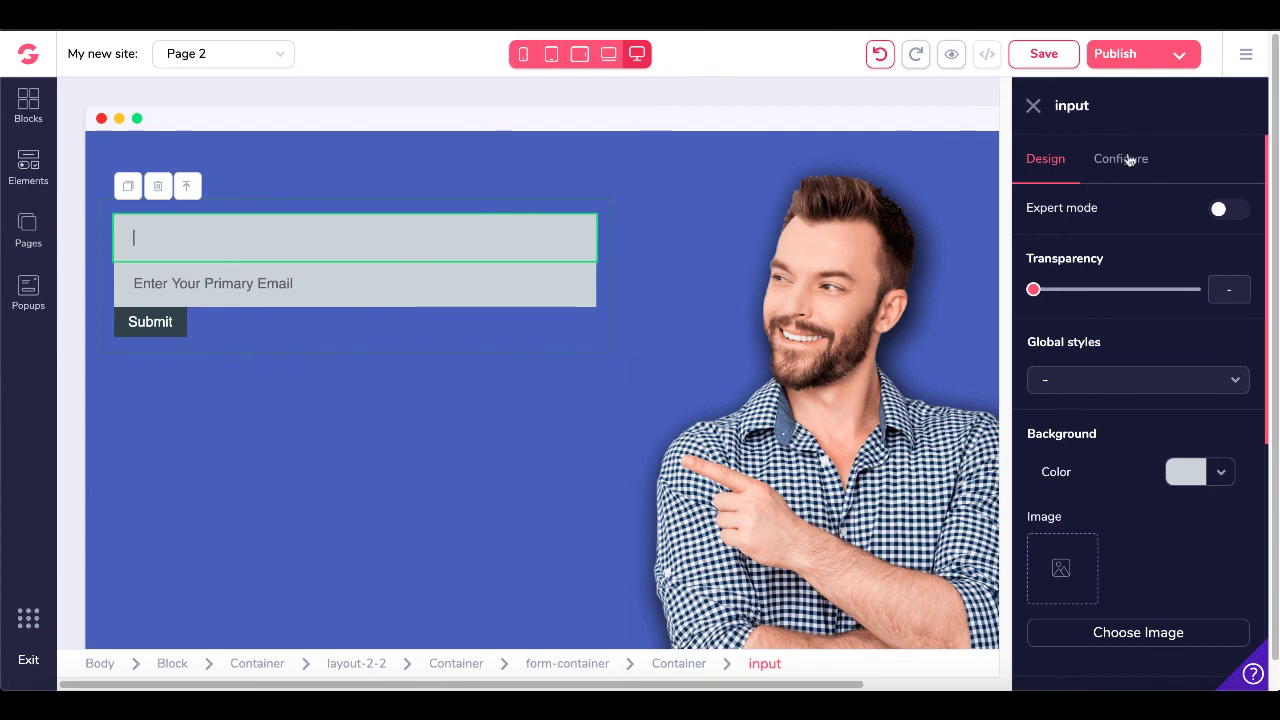
left_click(1128, 160)
left_click(1042, 248)
type("name")
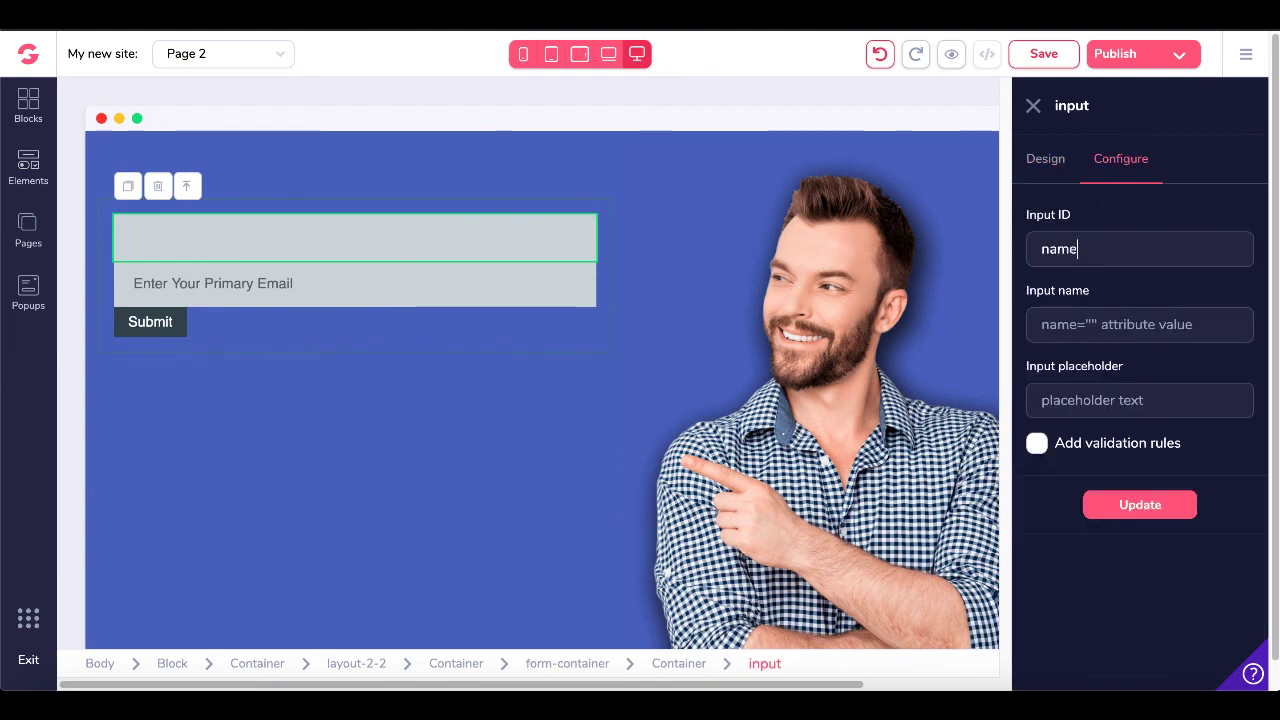
key("Tab")
type("name")
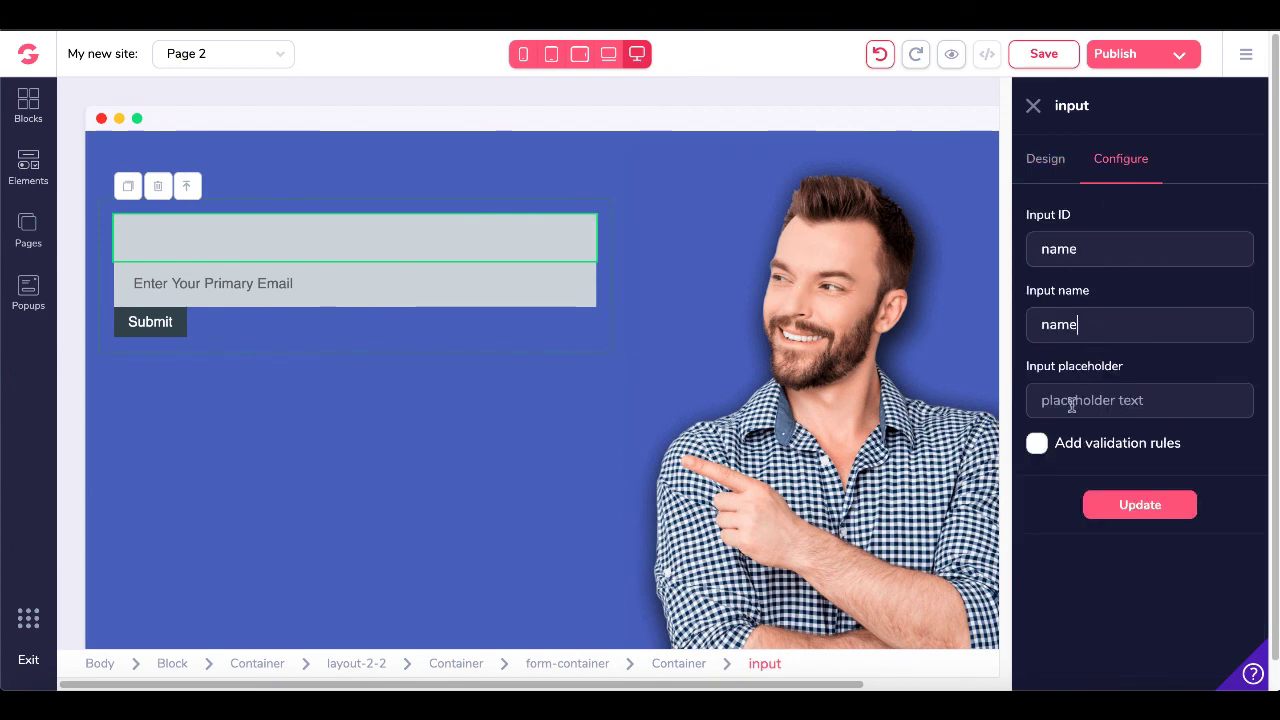
left_click(1071, 401)
type("Enter Y")
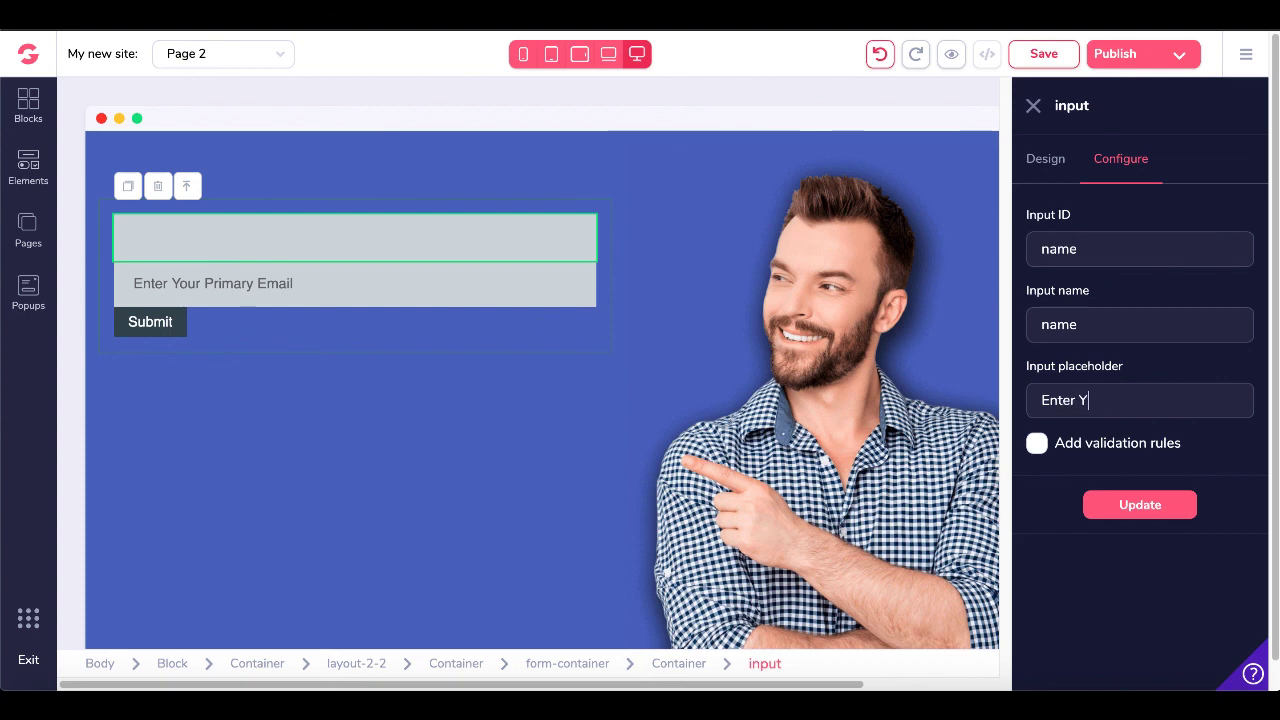
type("our Name")
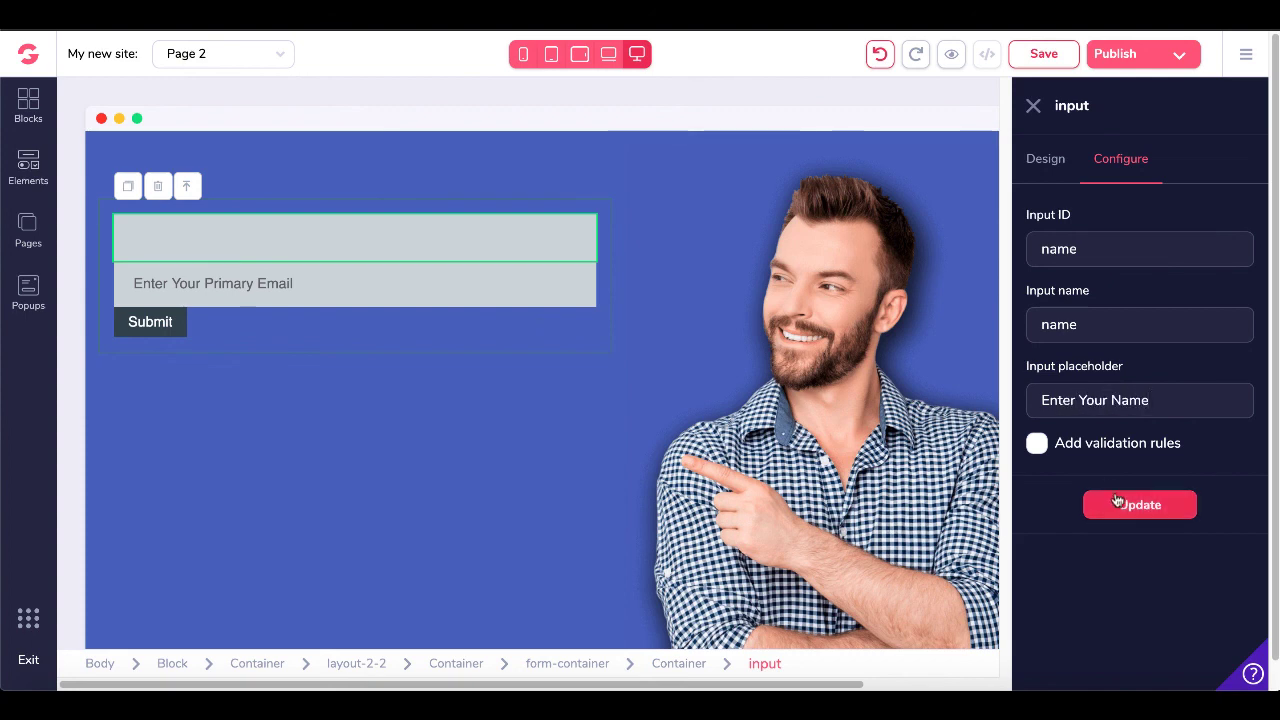
left_click(1118, 501)
Republish the site and test the live page-2 form by filling in a name and an email address and submitting it
left_click(1178, 60)
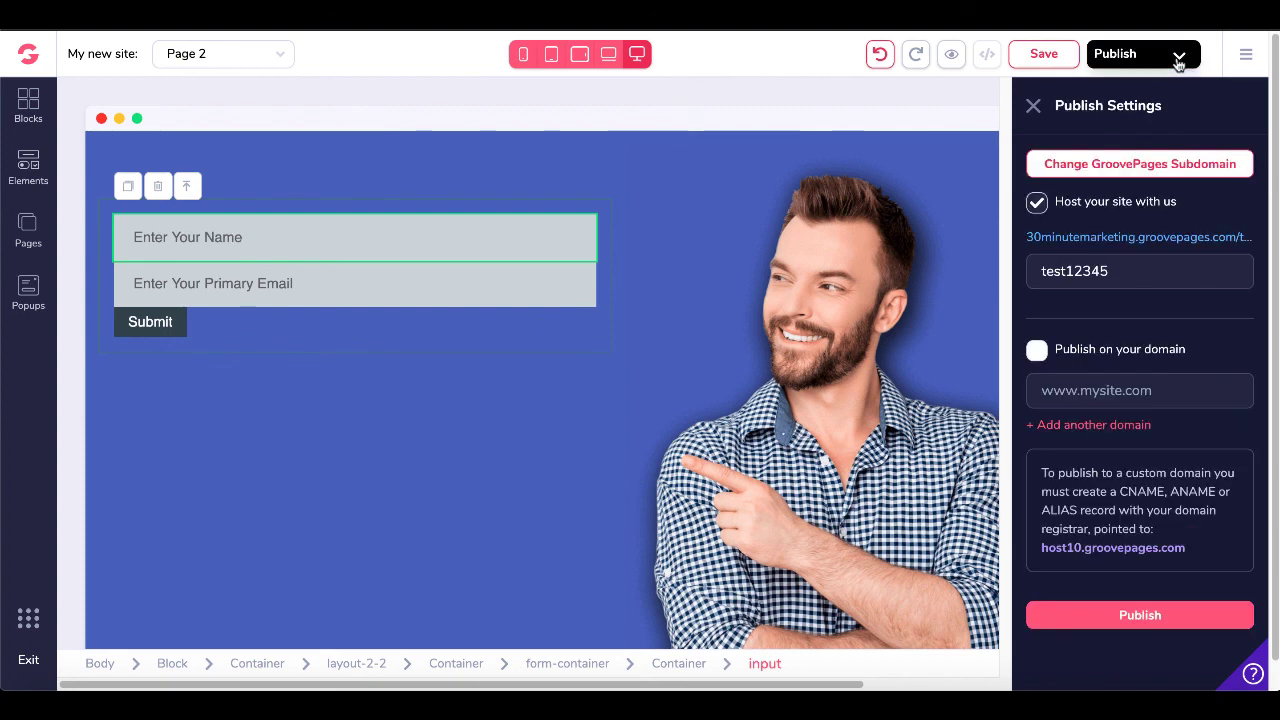
left_click(1116, 622)
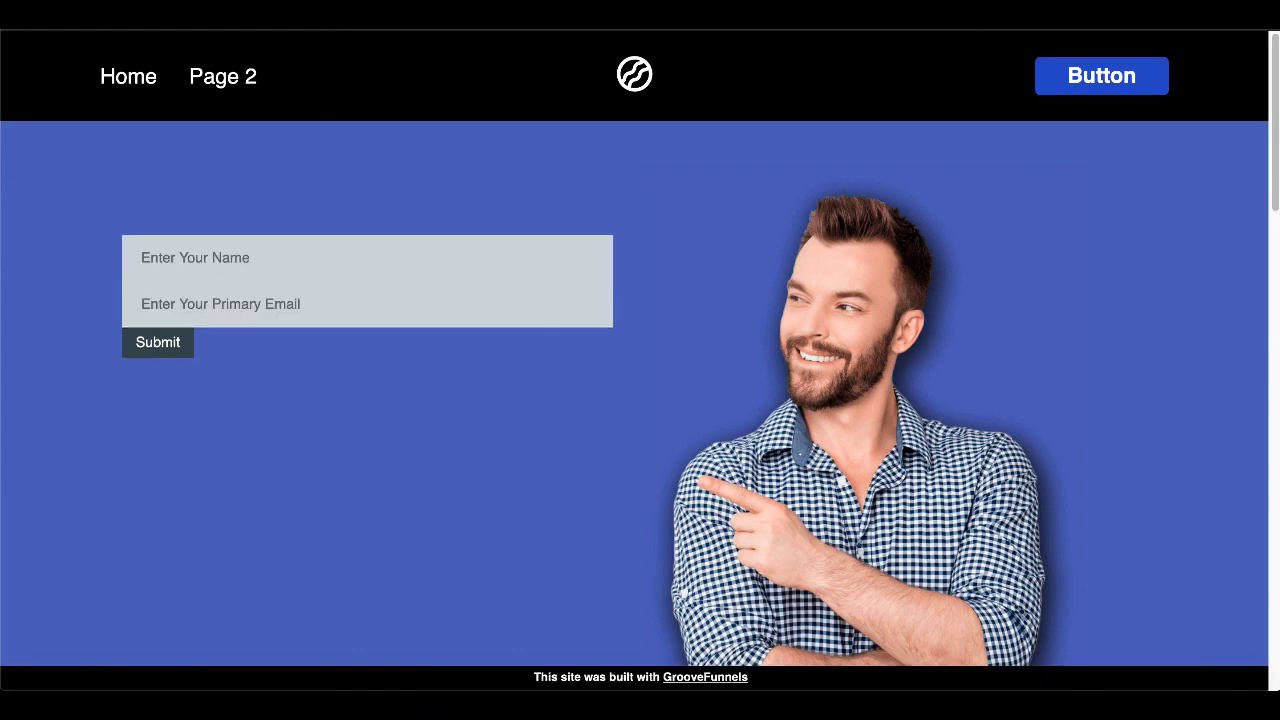
left_click(246, 268)
left_click(214, 292)
left_click(214, 302)
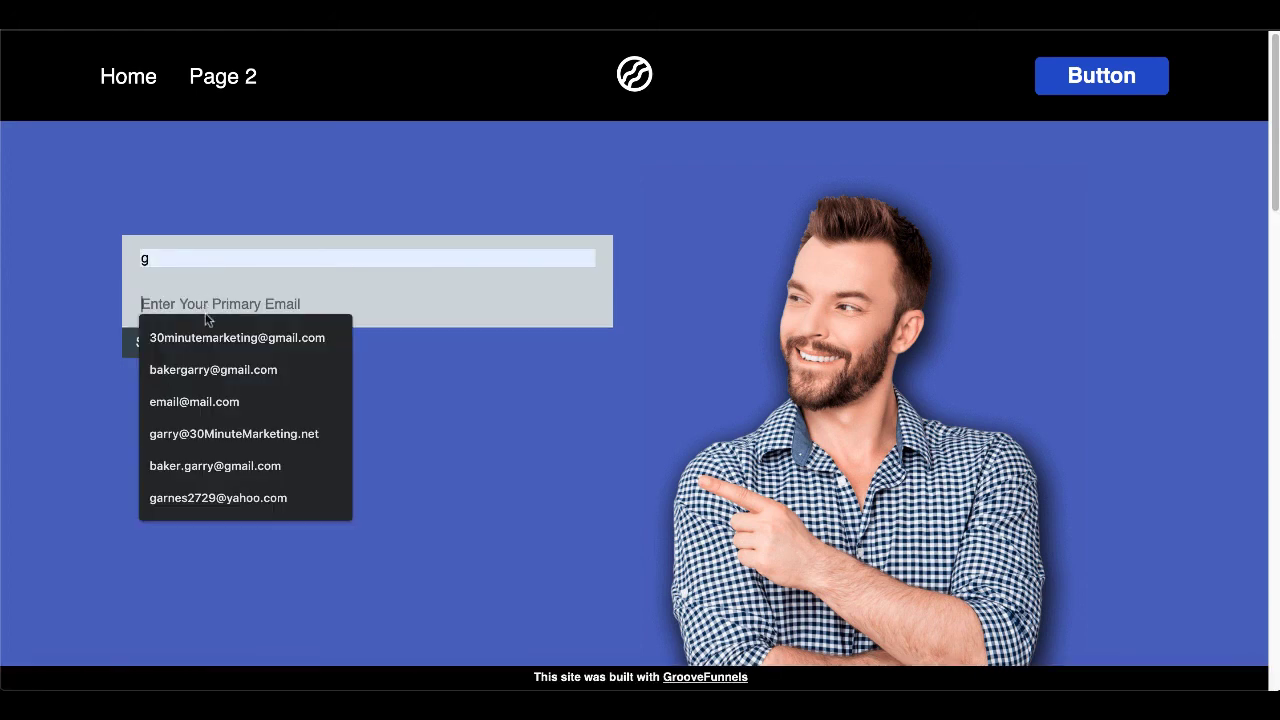
left_click(243, 369)
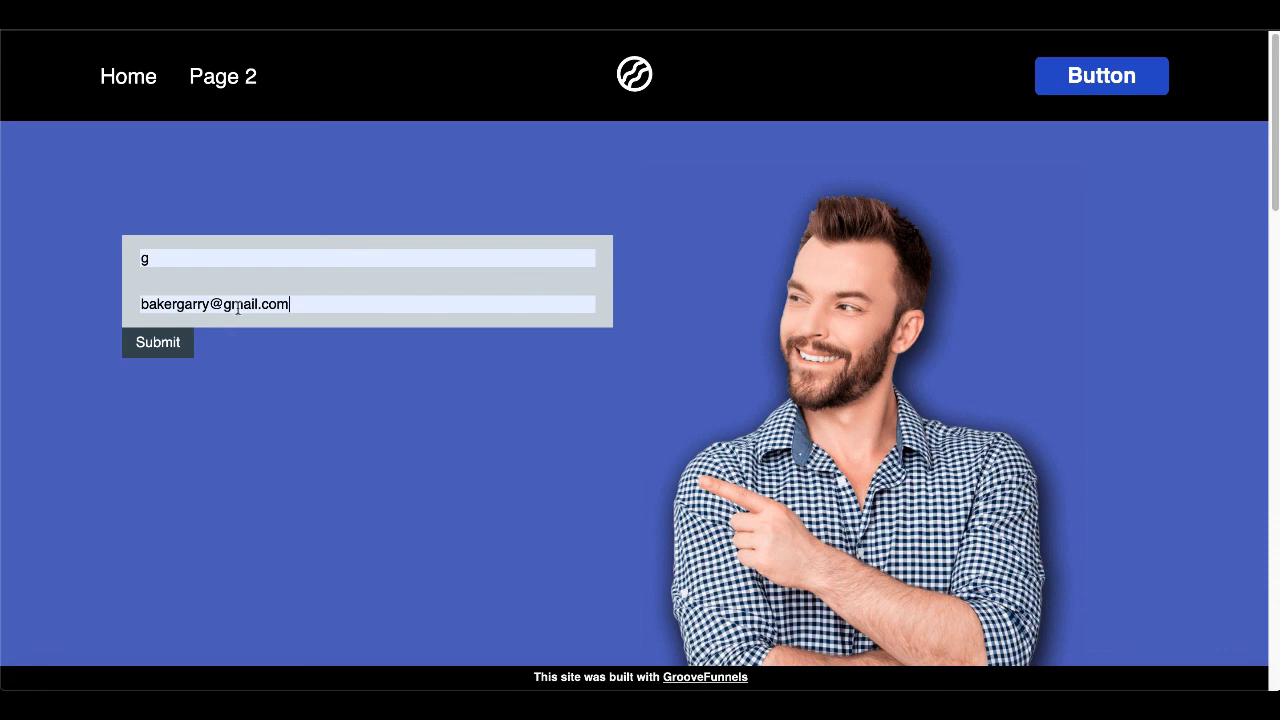
left_click(172, 344)
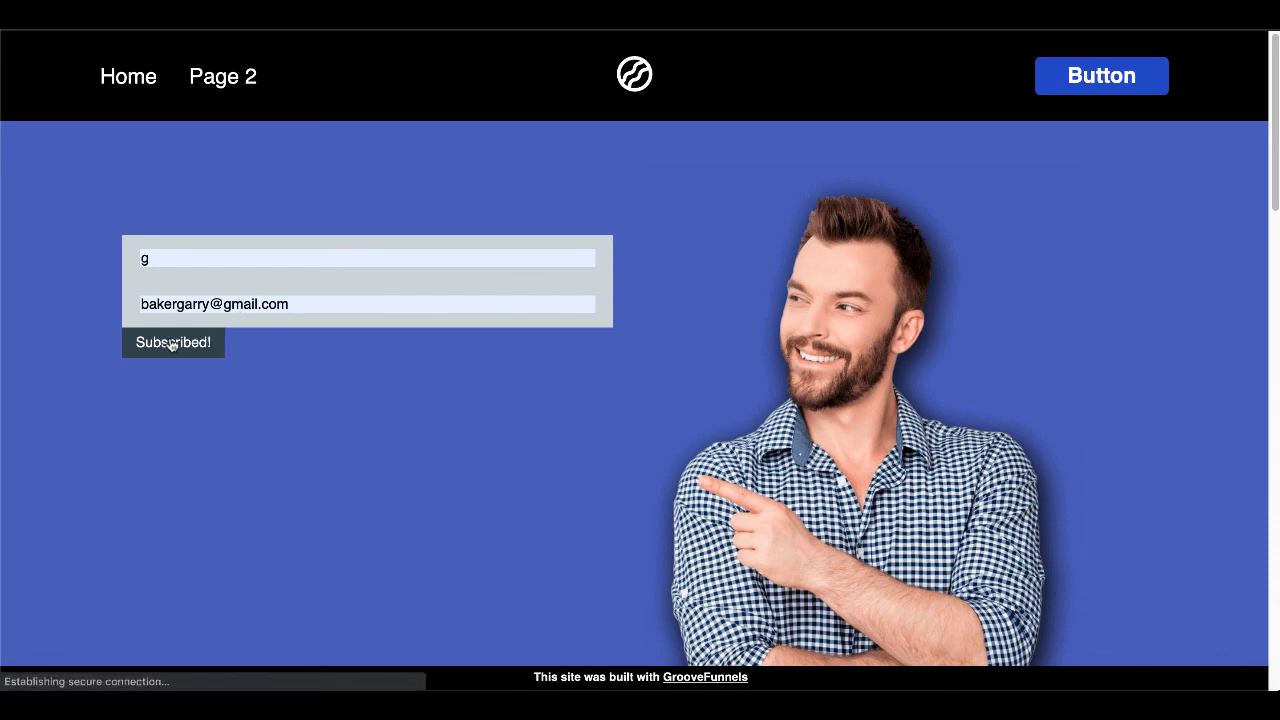